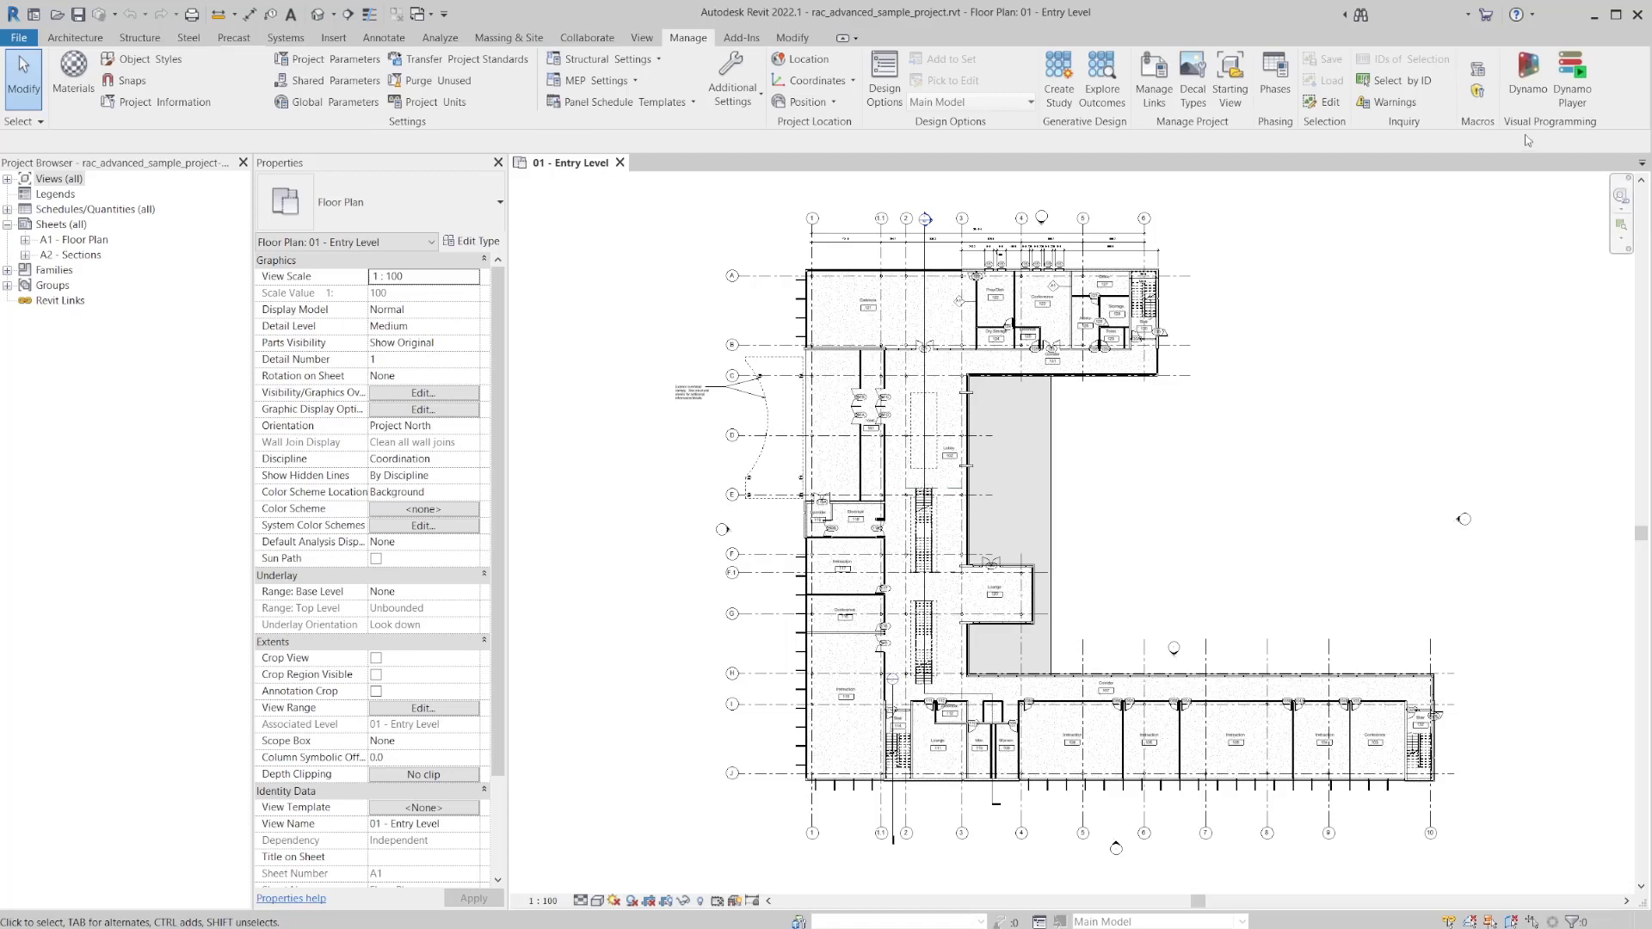
- Launch Dynamo from the Revit Manage ribbon's Visual Programming panel
click(1523, 89)
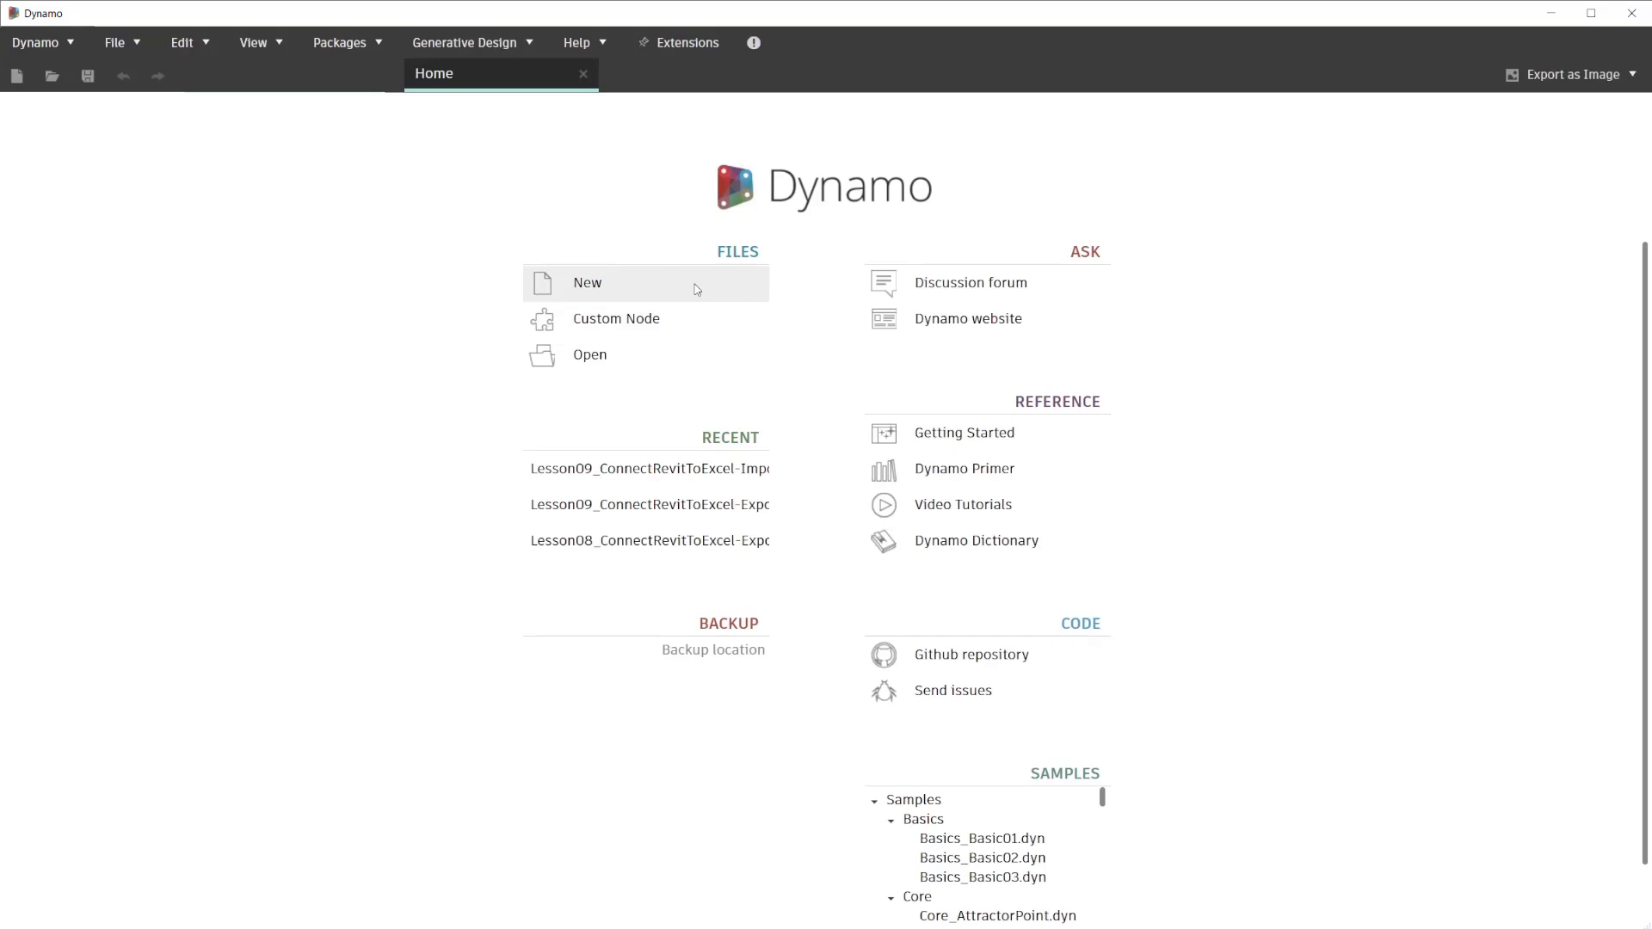
- Start a new empty graph and reveal the ImportExport > Data nodes in the library
click(697, 290)
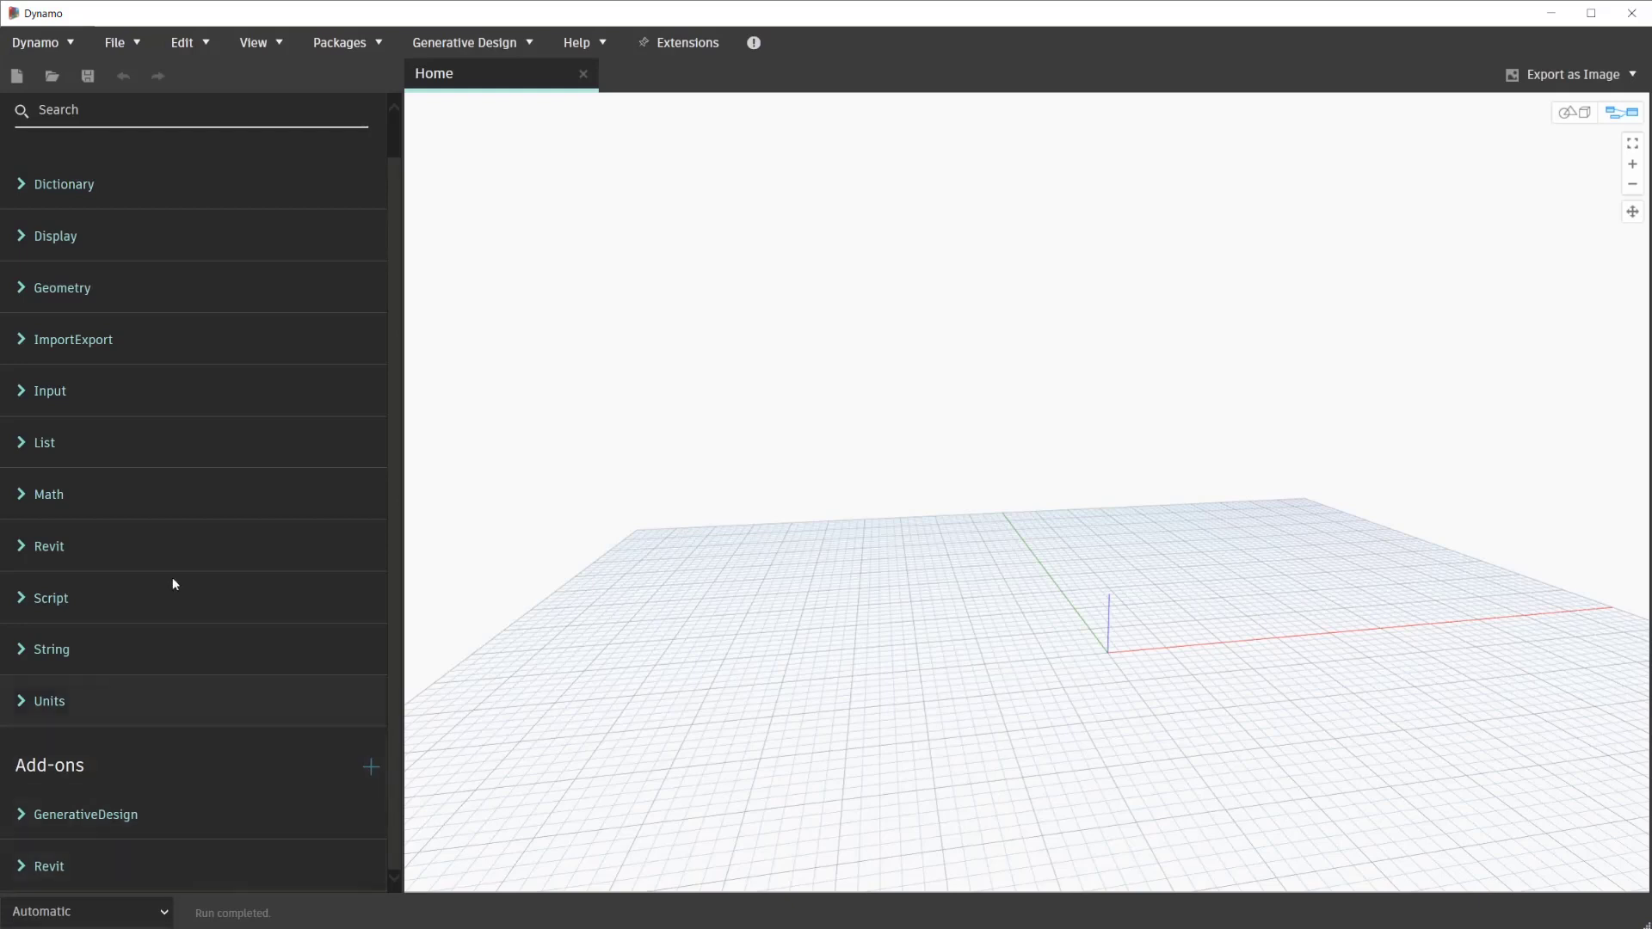
click(123, 344)
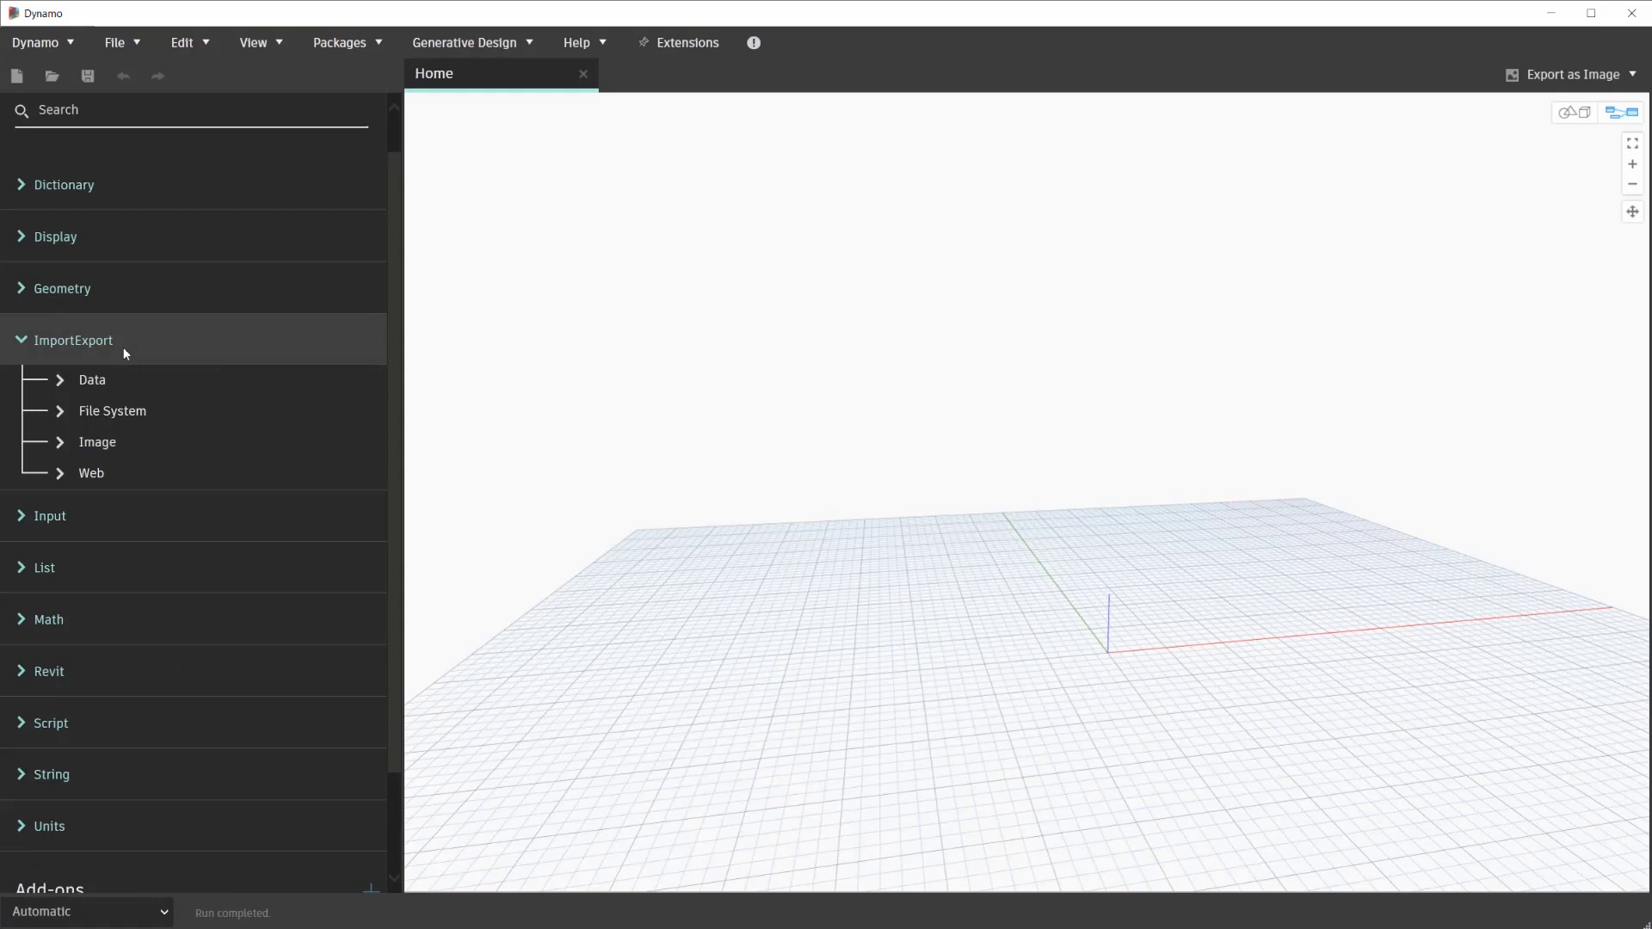
click(121, 379)
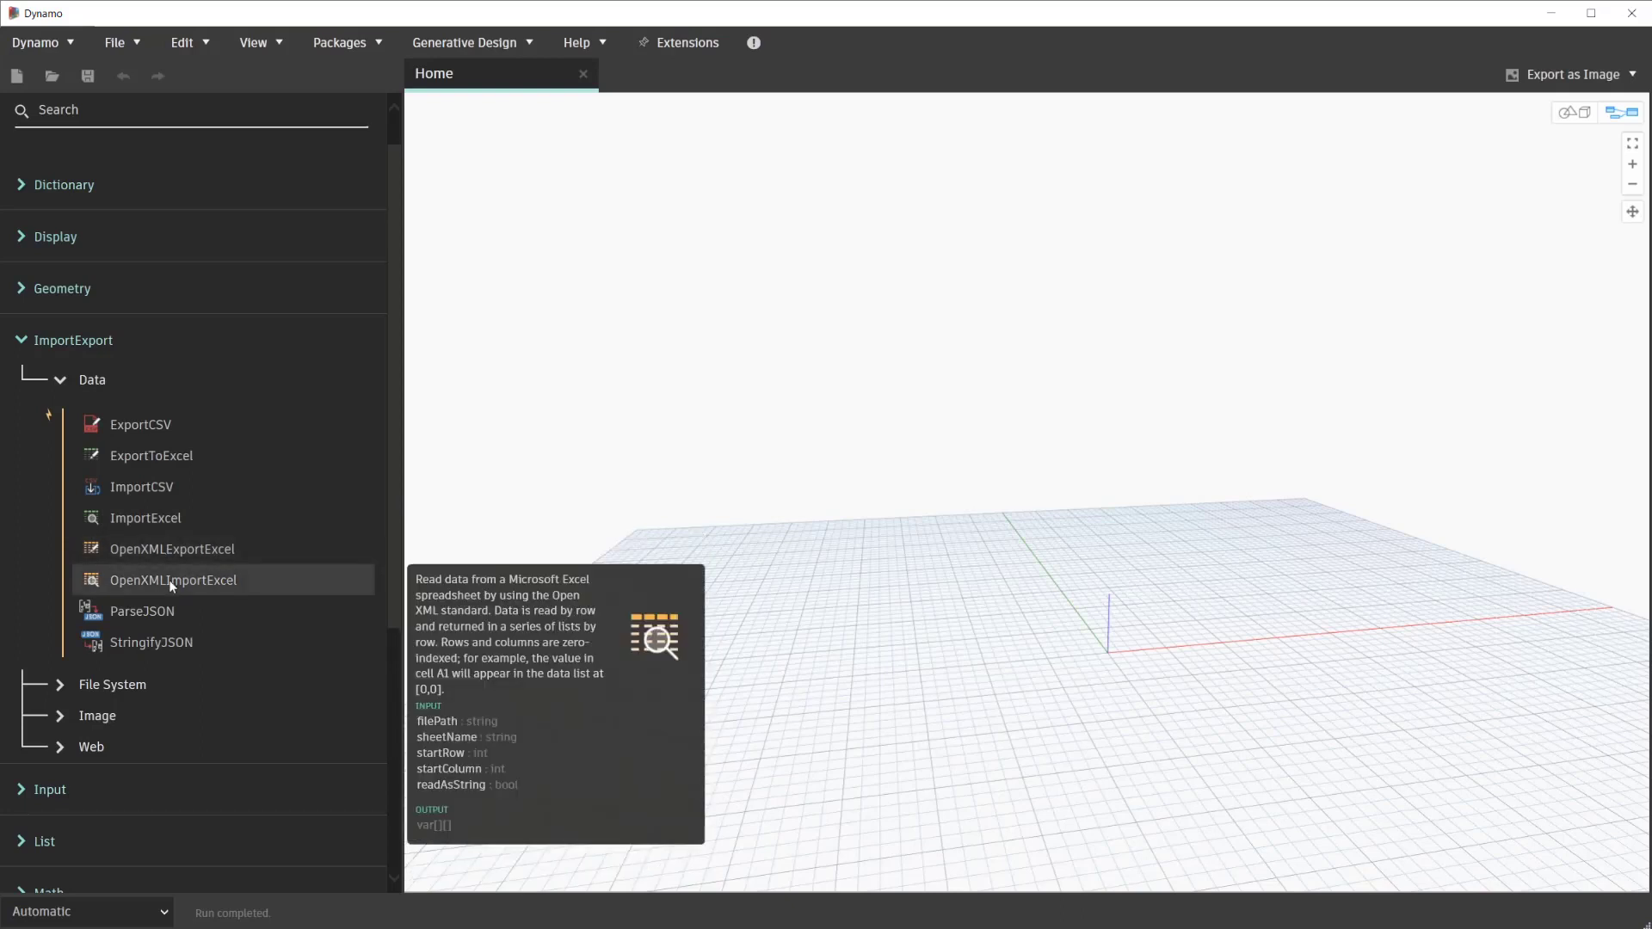
- Place a Data.OpenXMLImportExcel node on the canvas and deselect it
click(173, 587)
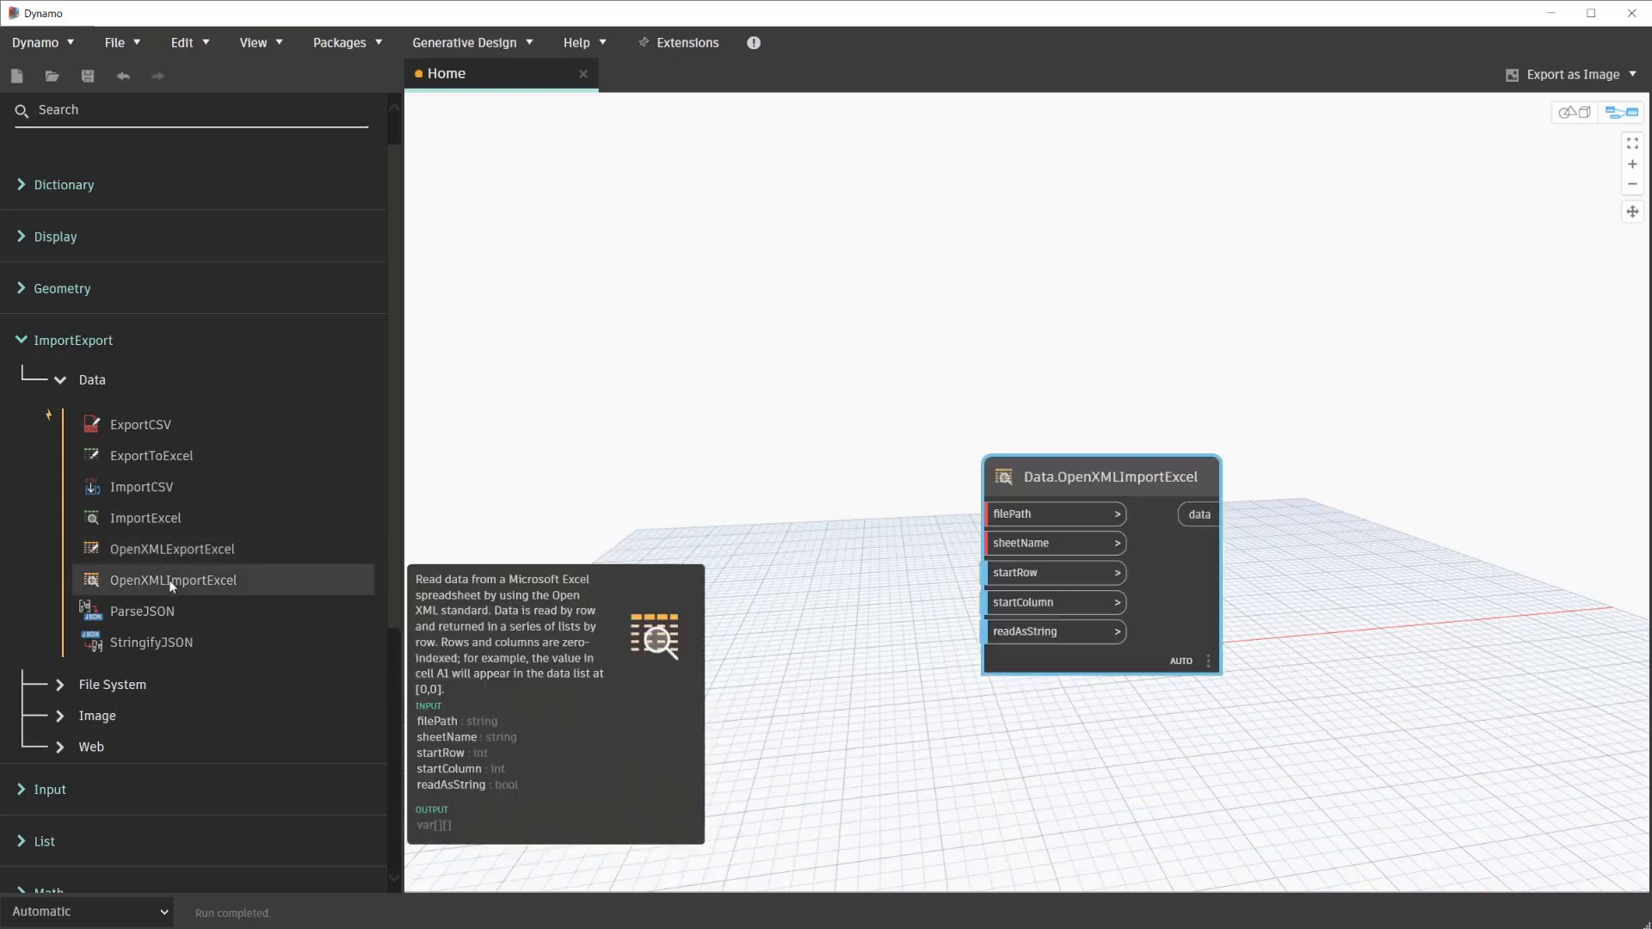
click(722, 617)
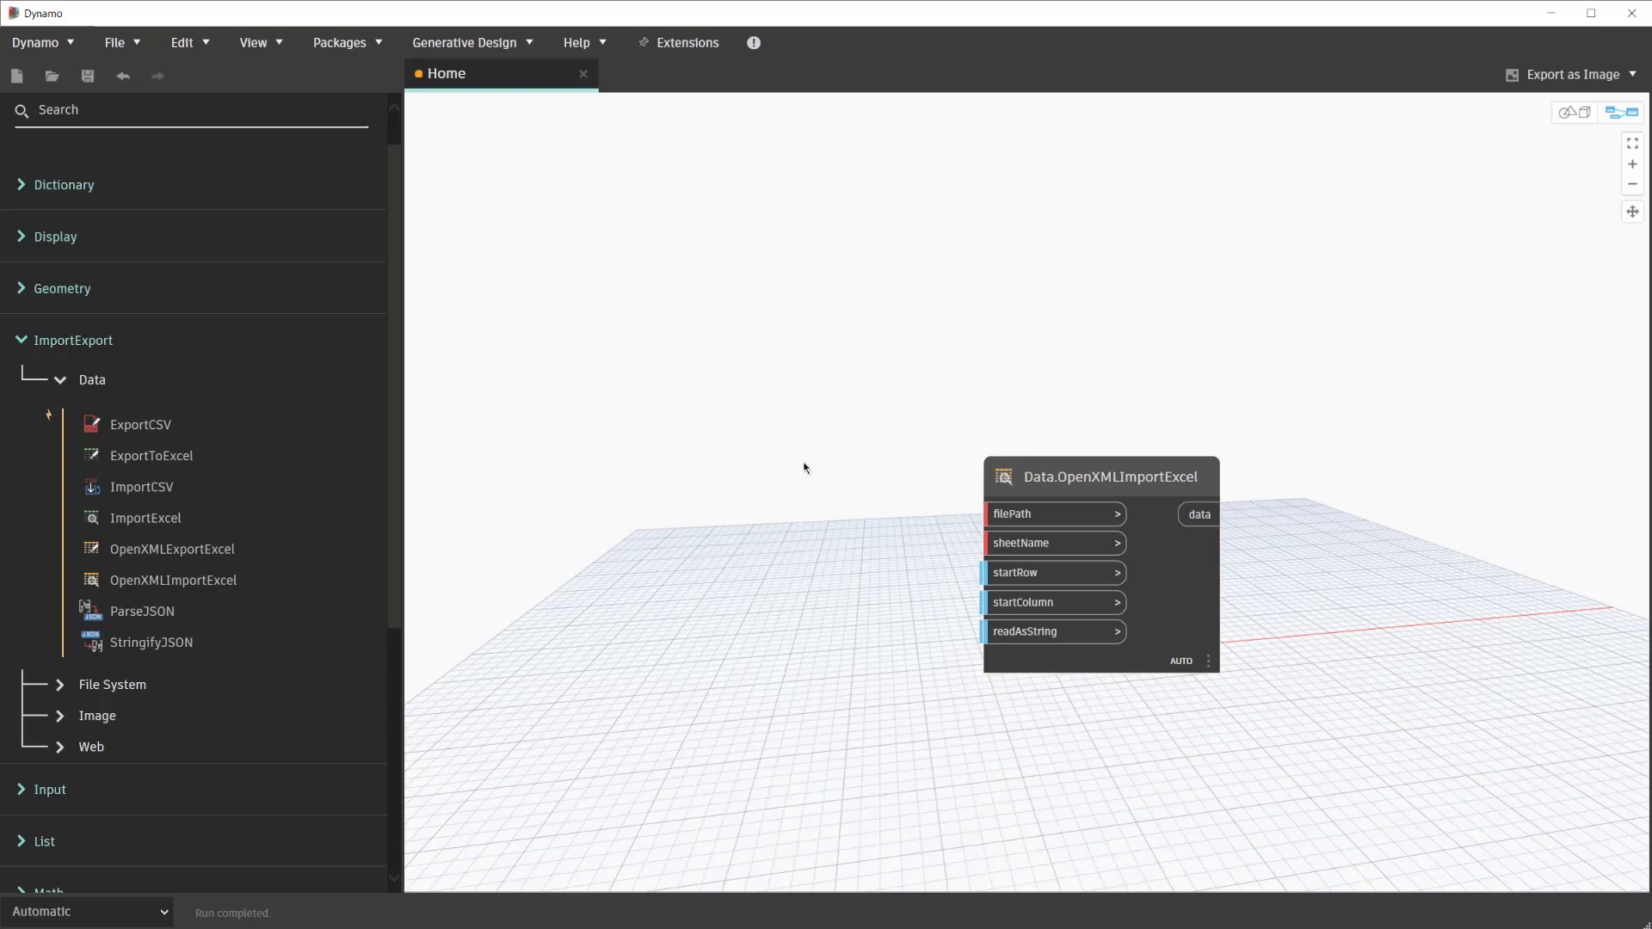
- Add a File Path node pointing to RevitData_Corrected.xlsx in Downloads
right_click(776, 455)
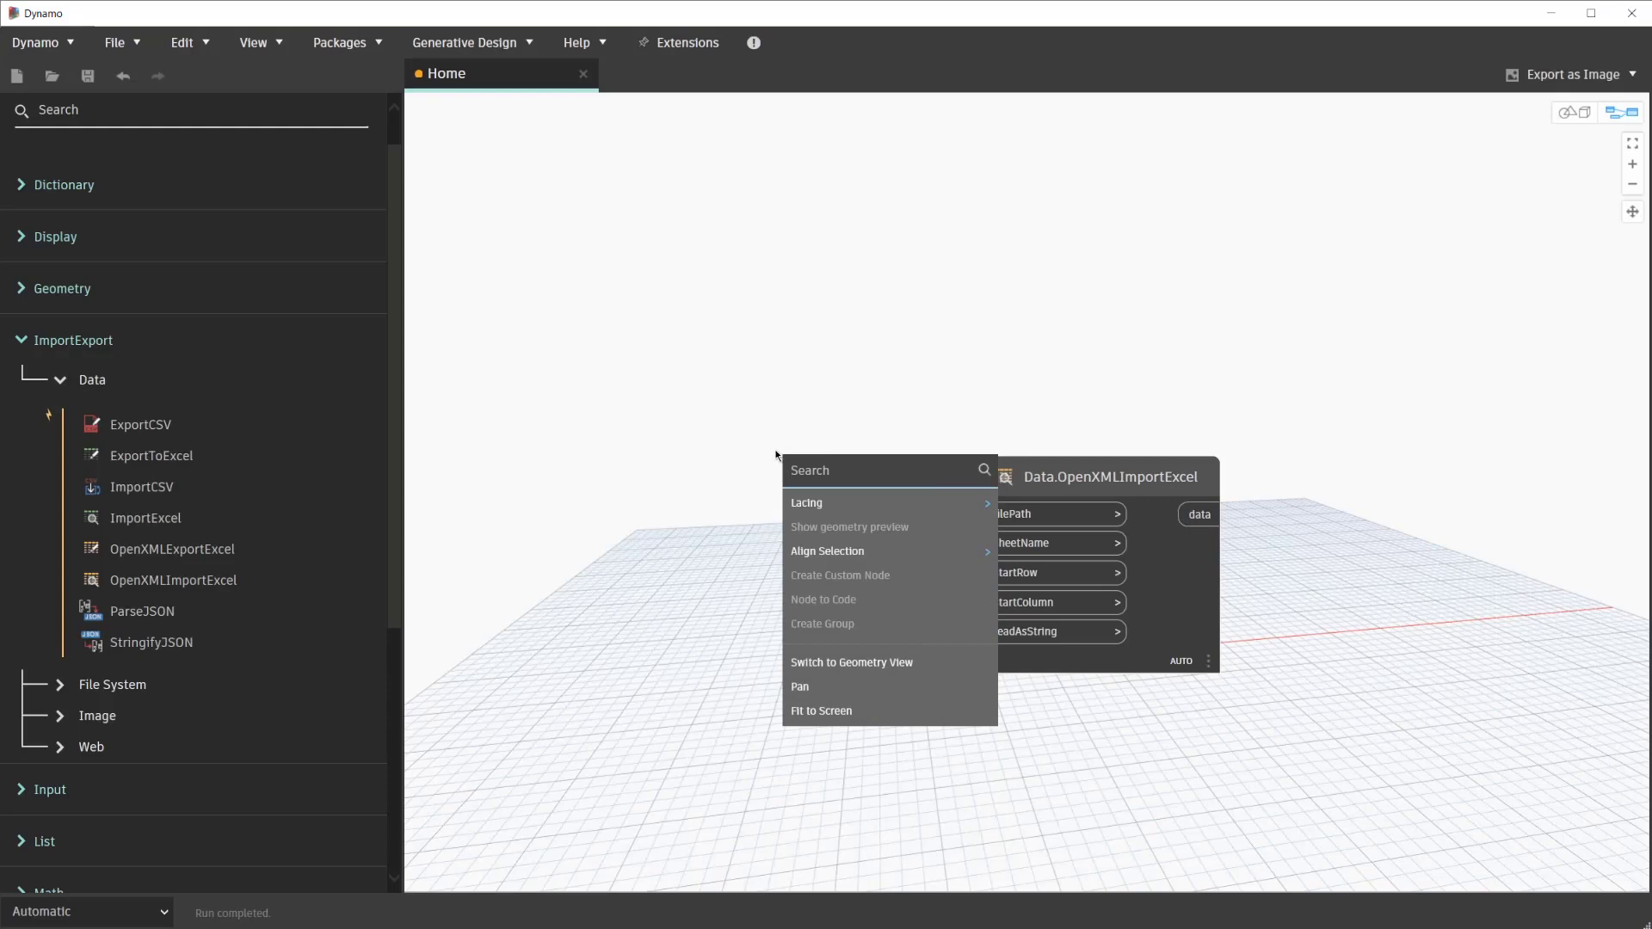
text(file pat)
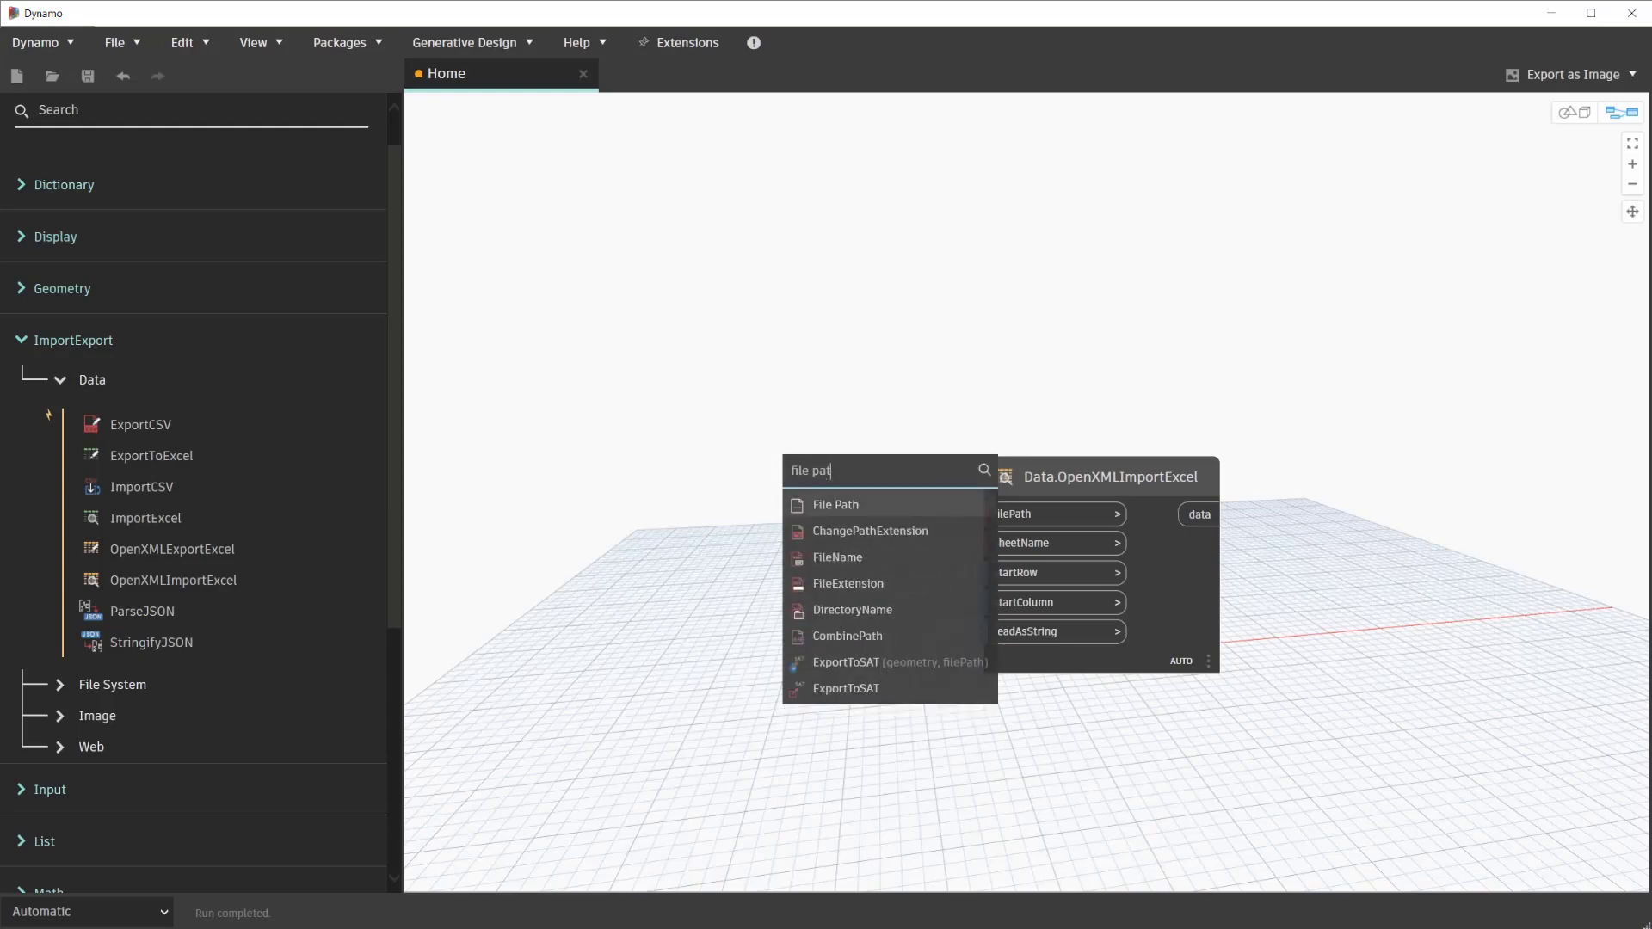
click(830, 505)
drag(882, 523, 743, 361)
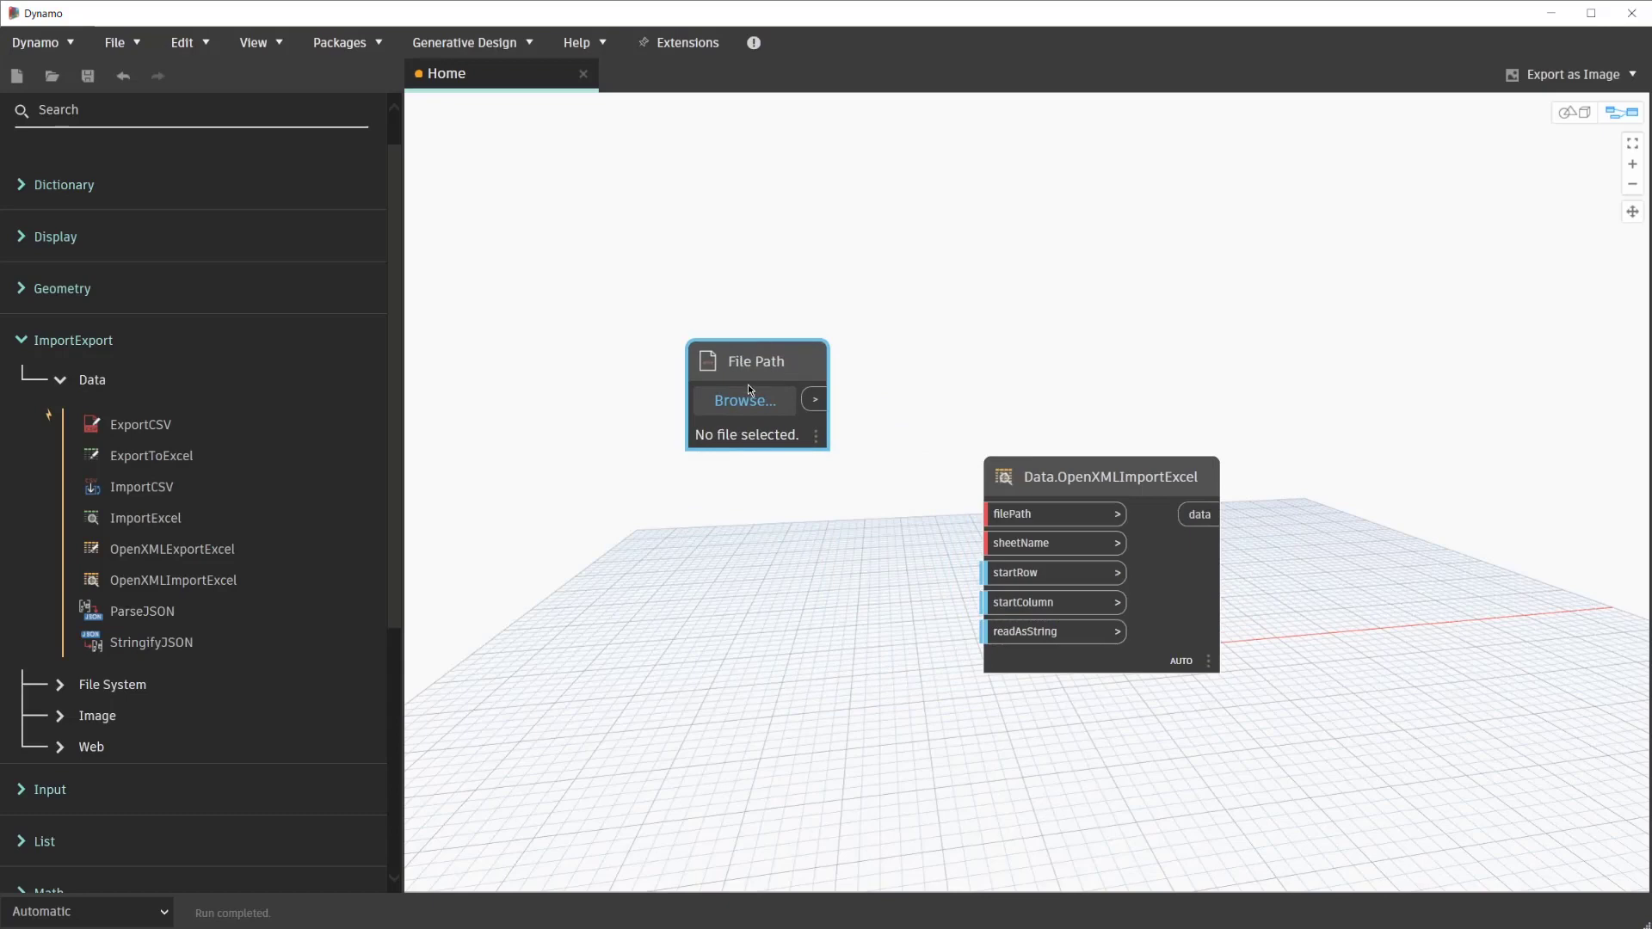
click(747, 392)
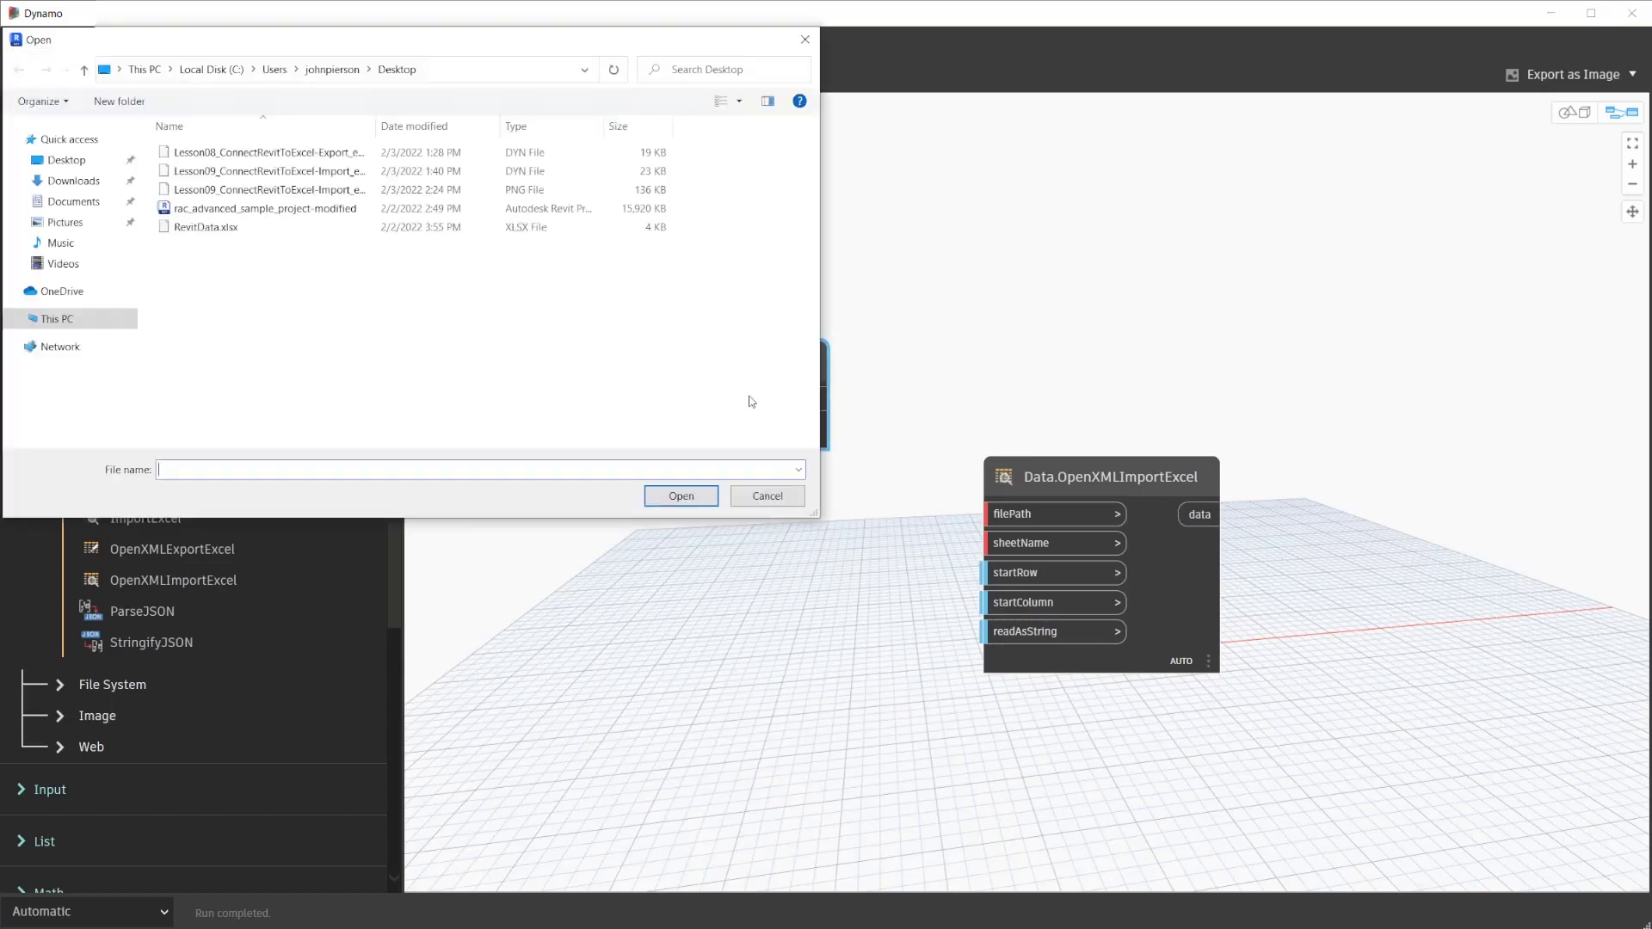
click(82, 184)
click(205, 181)
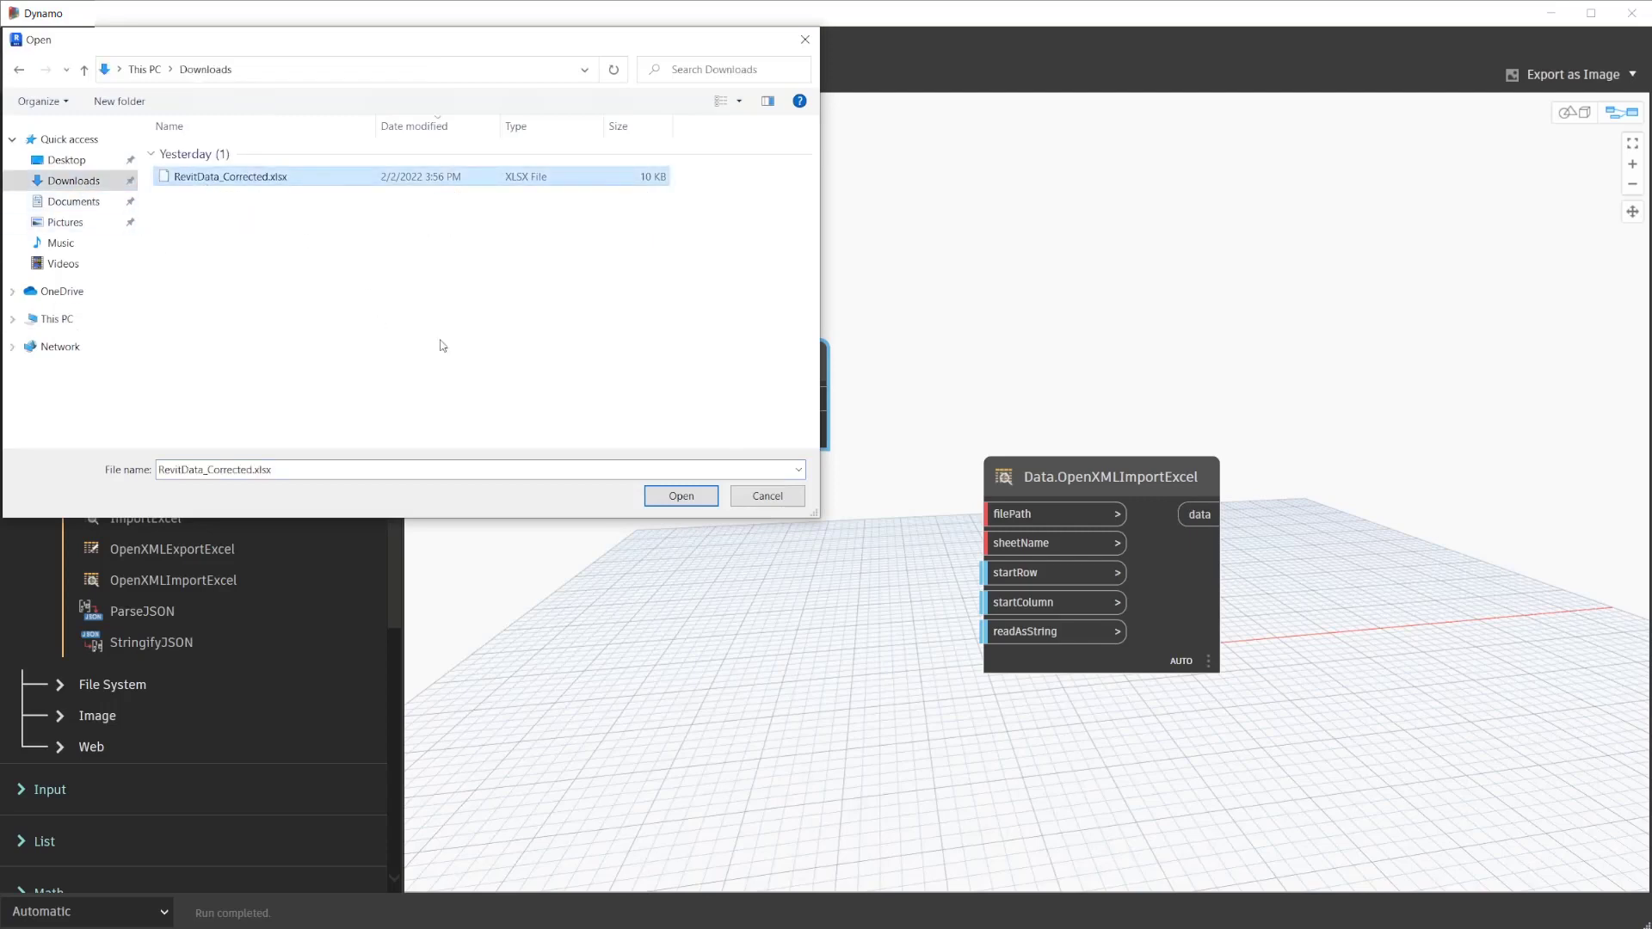
click(681, 497)
- Wire the File Path into OpenXMLImportExcel's filePath input and tidy the node layout
drag(954, 367, 776, 357)
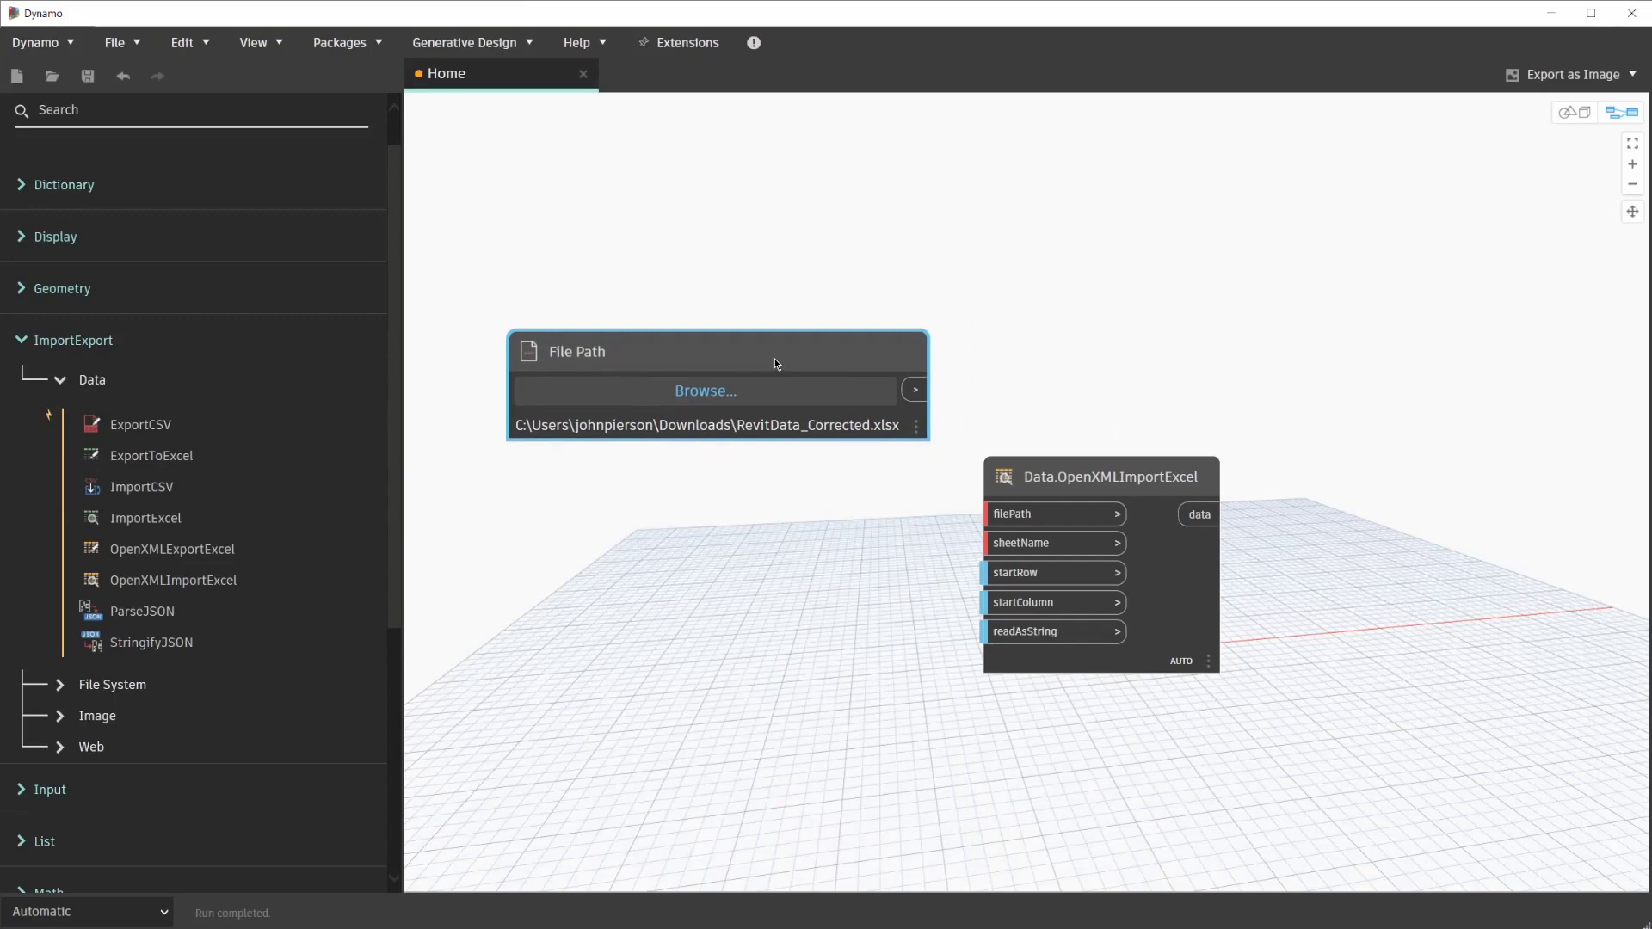
drag(915, 390, 989, 514)
drag(1107, 465, 1210, 440)
click(919, 599)
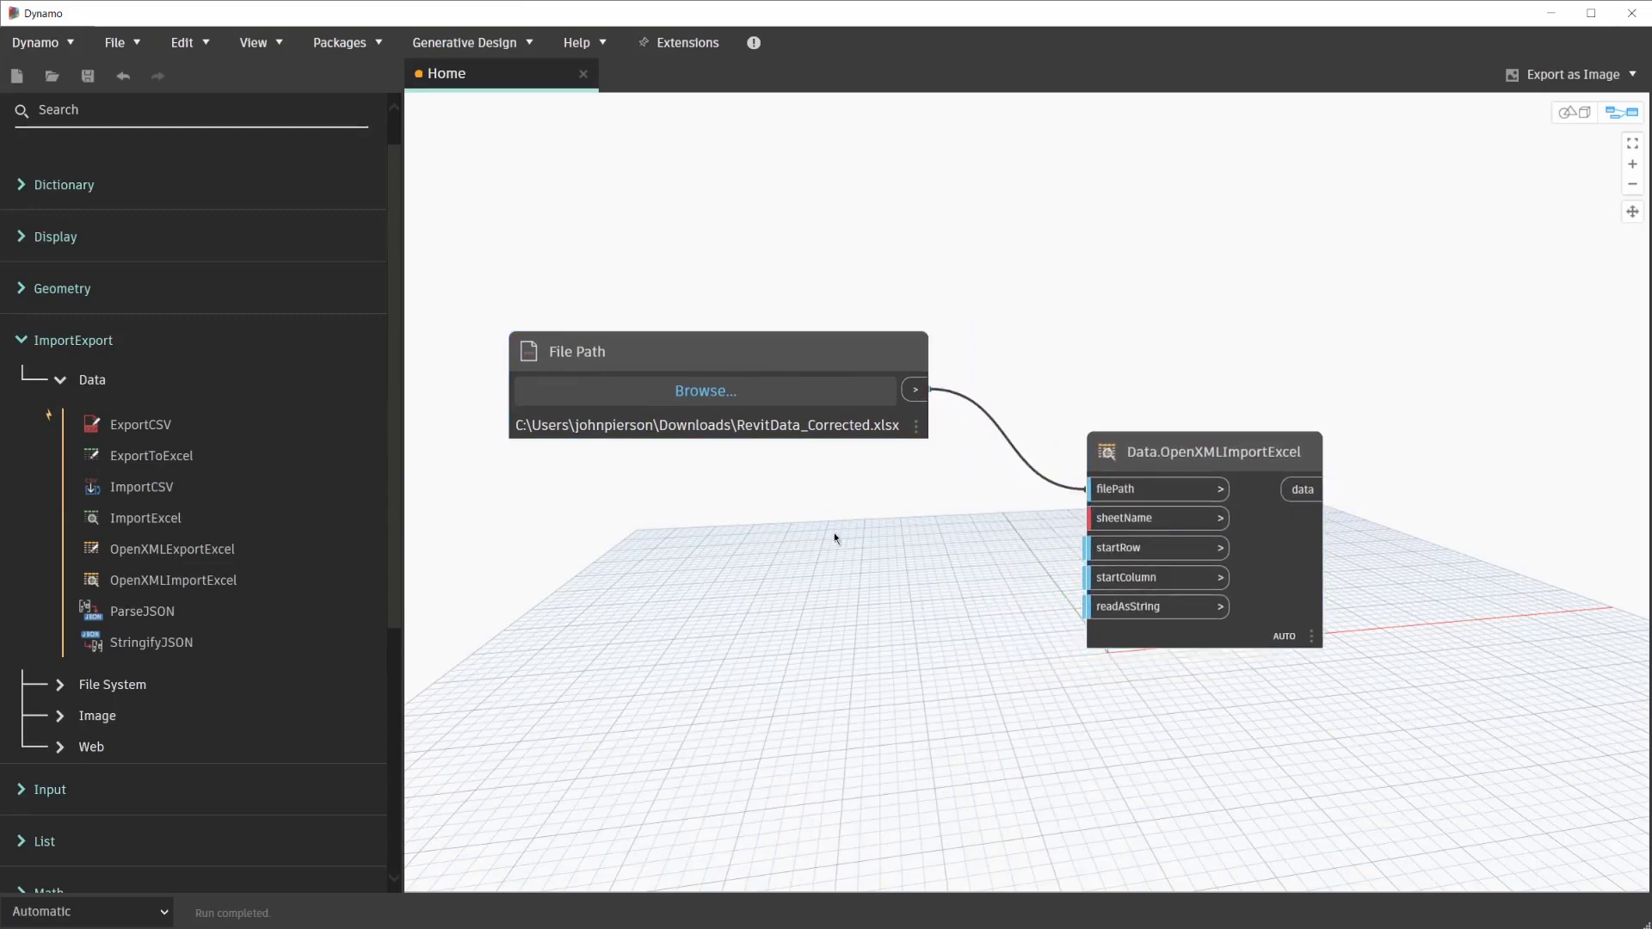
- Add a String node reading Room Data and wire it to the sheetName input
right_click(770, 520)
text(str)
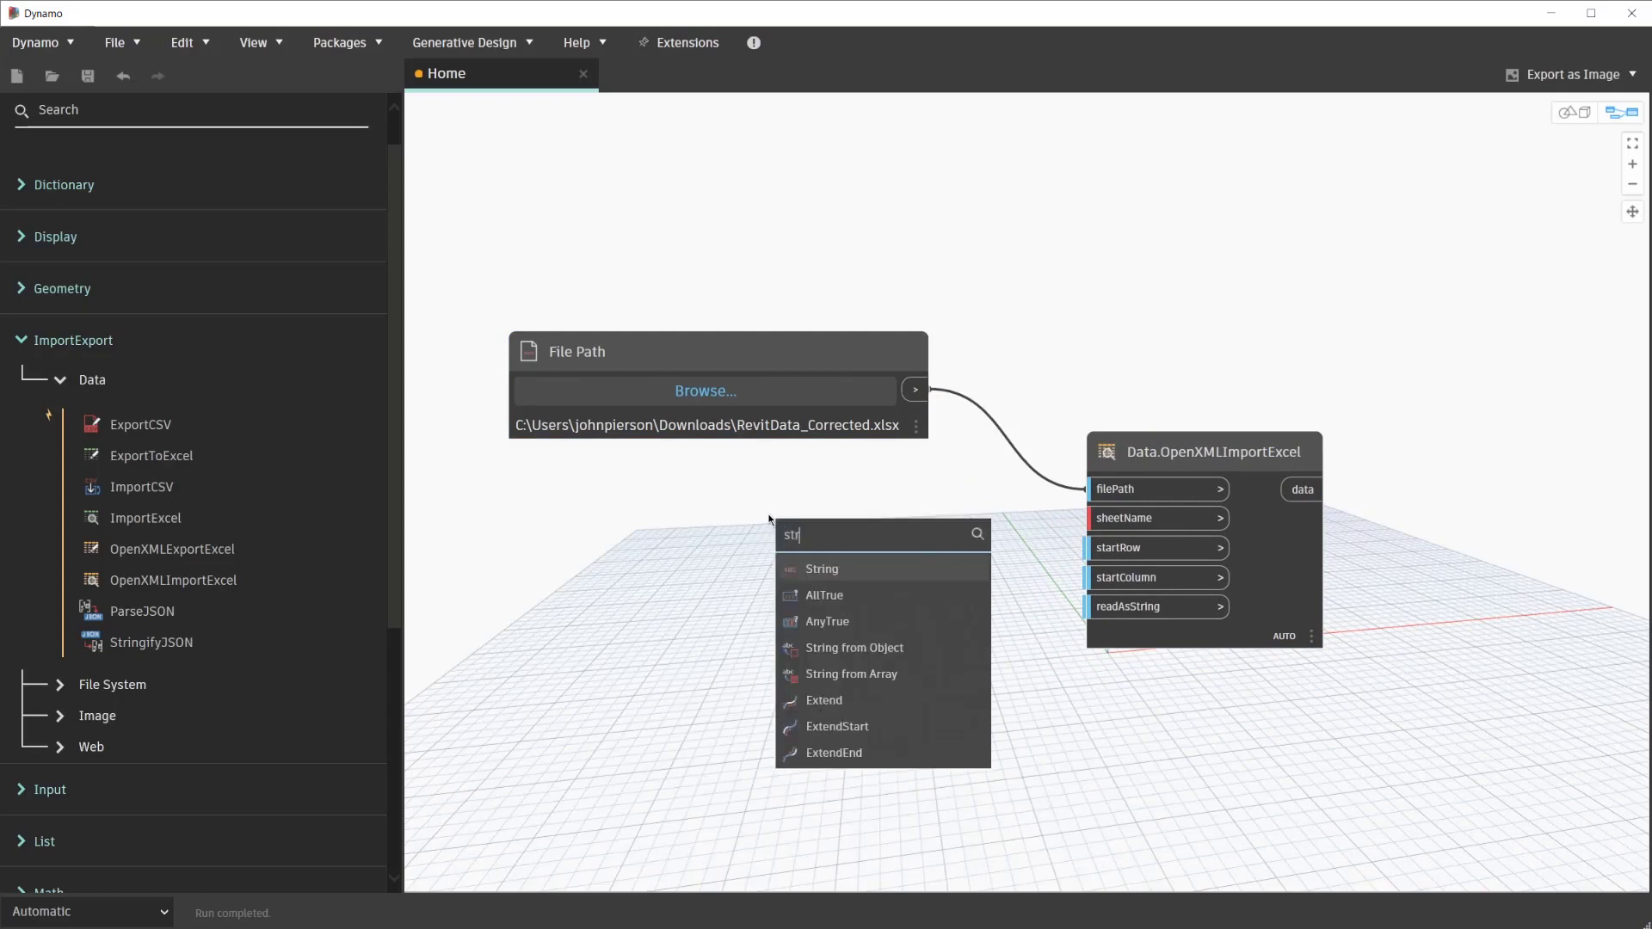
click(818, 566)
drag(835, 576, 816, 487)
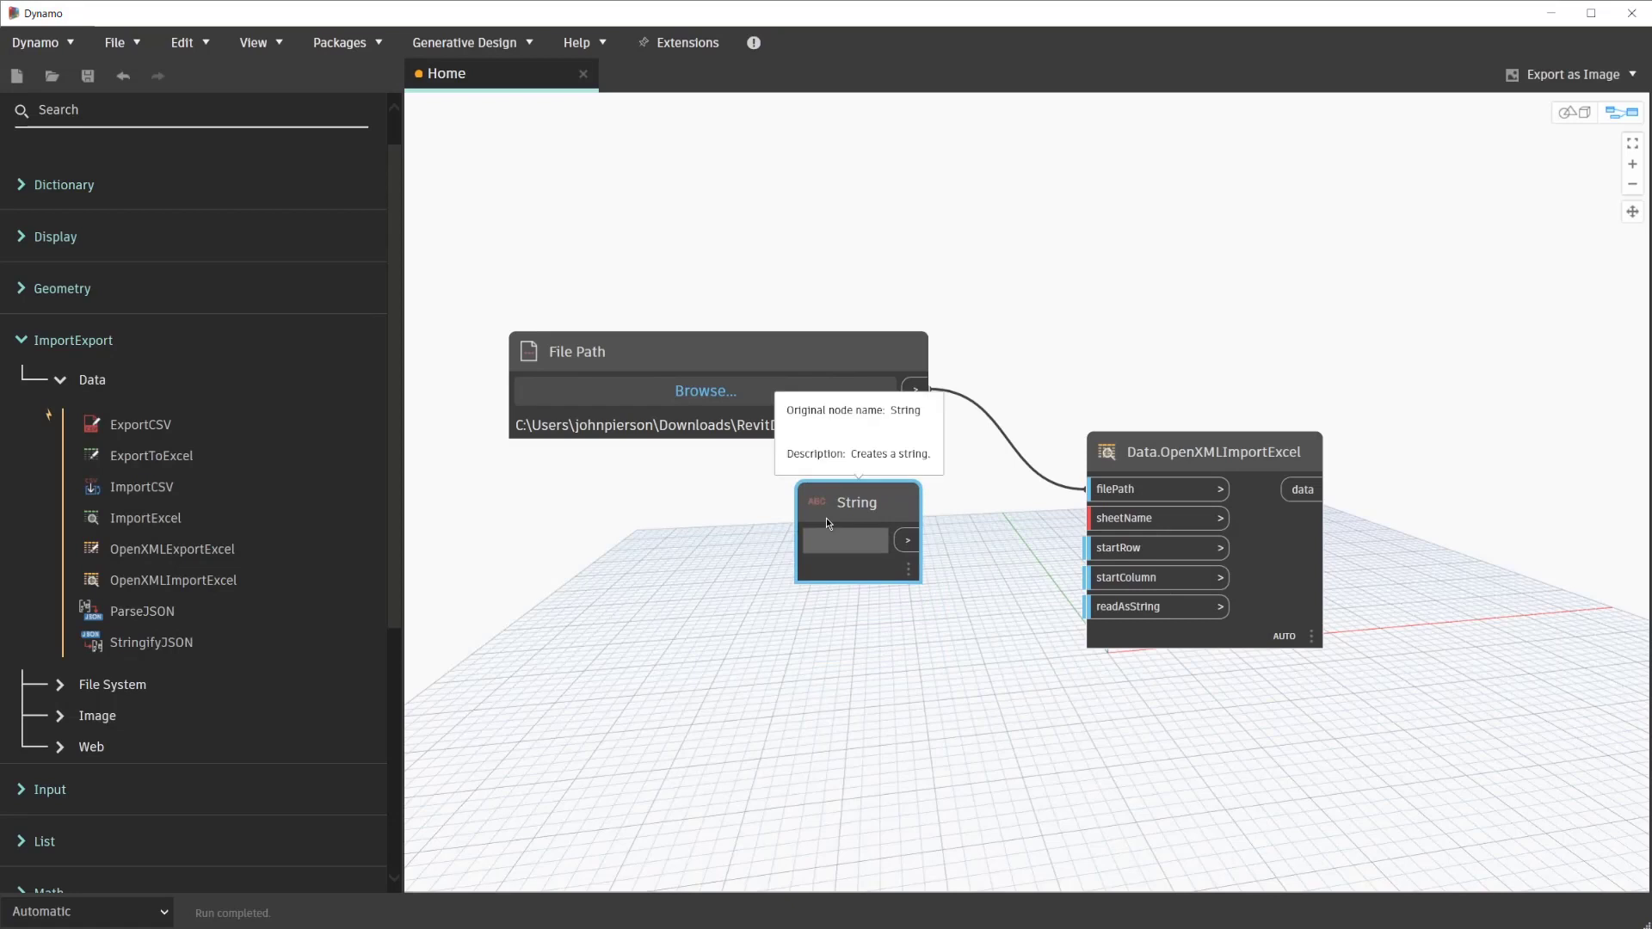
click(845, 539)
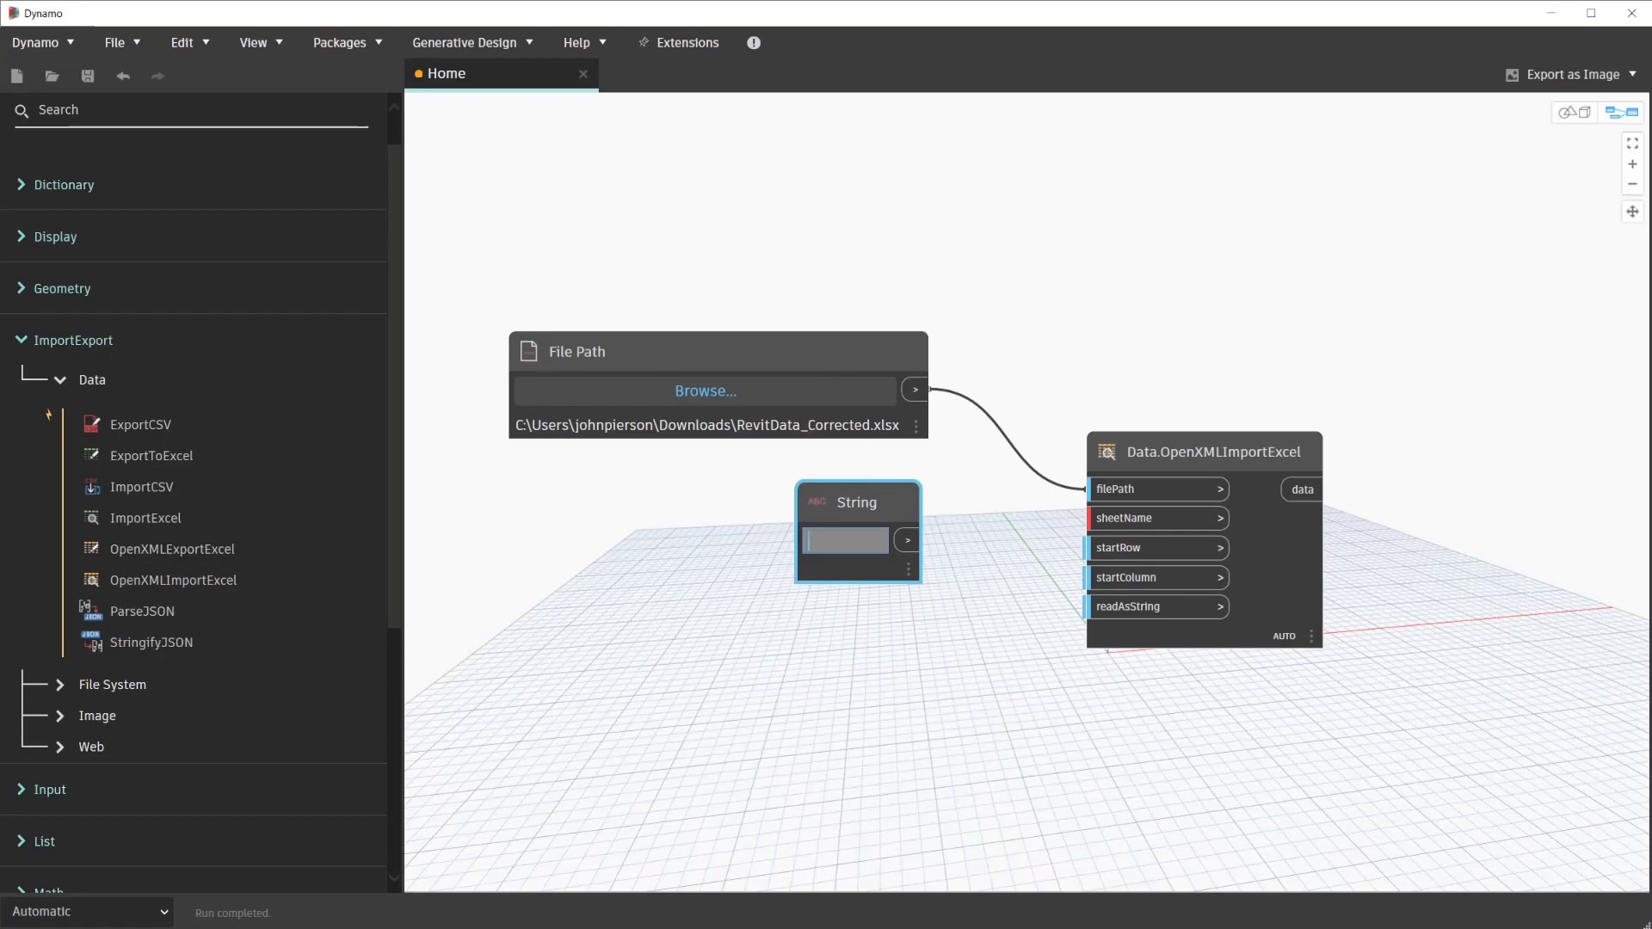
text(Room Data)
drag(907, 541, 1092, 518)
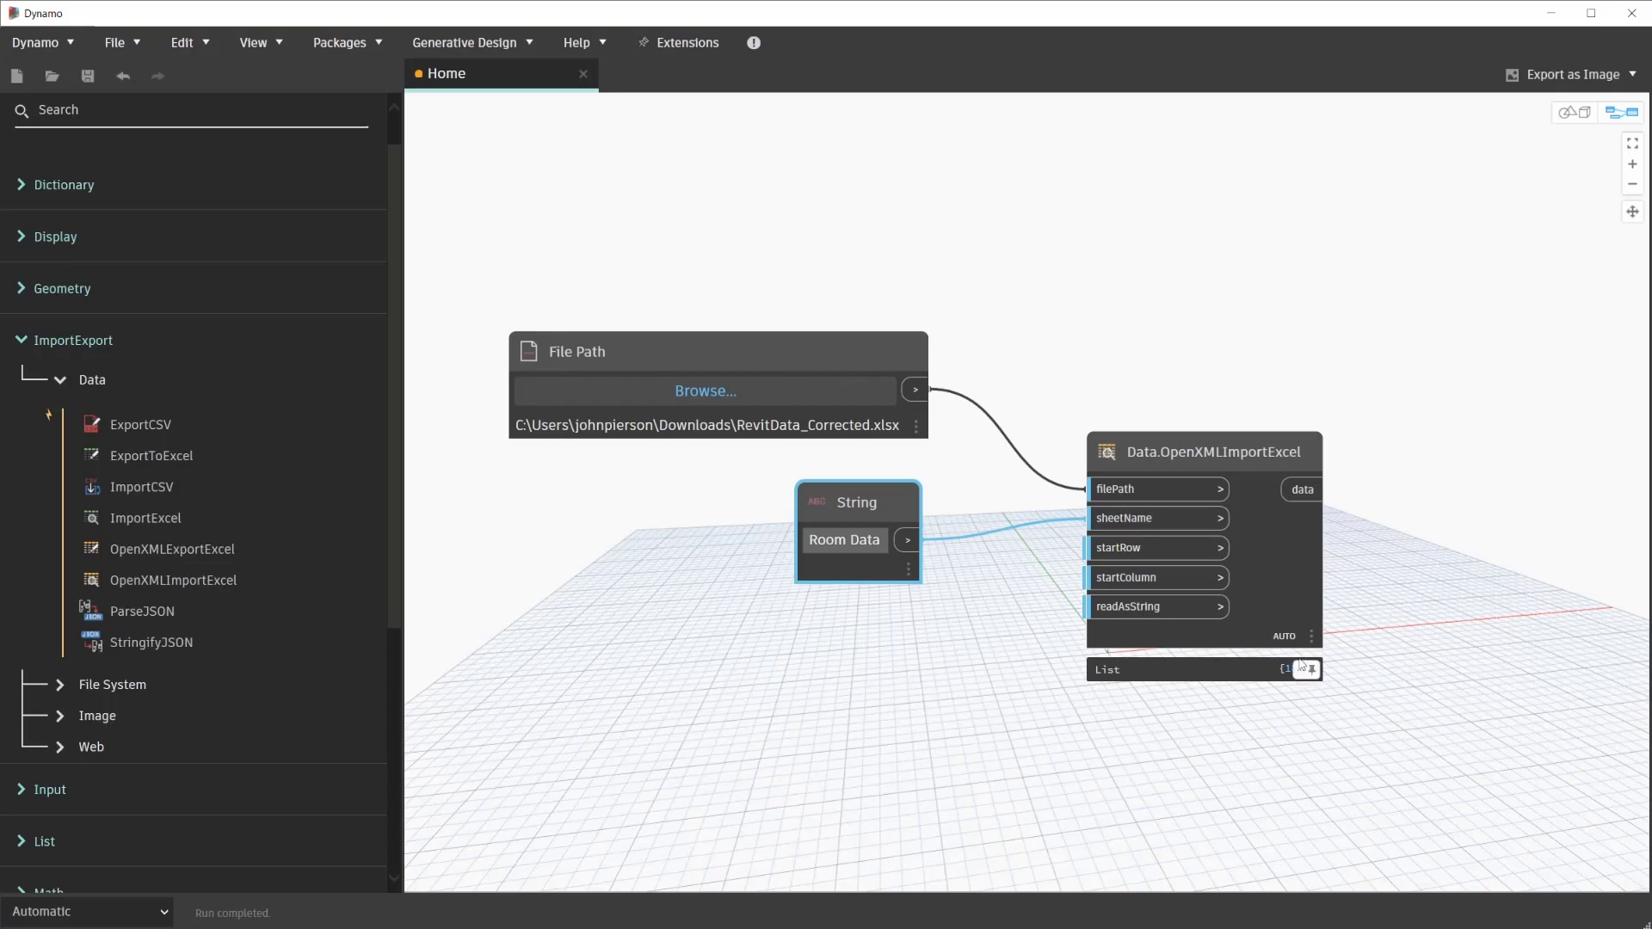
- Inspect the import node's room-row preview and delete a stray Data.ImportExcel node
click(1286, 592)
drag(1287, 593, 1243, 498)
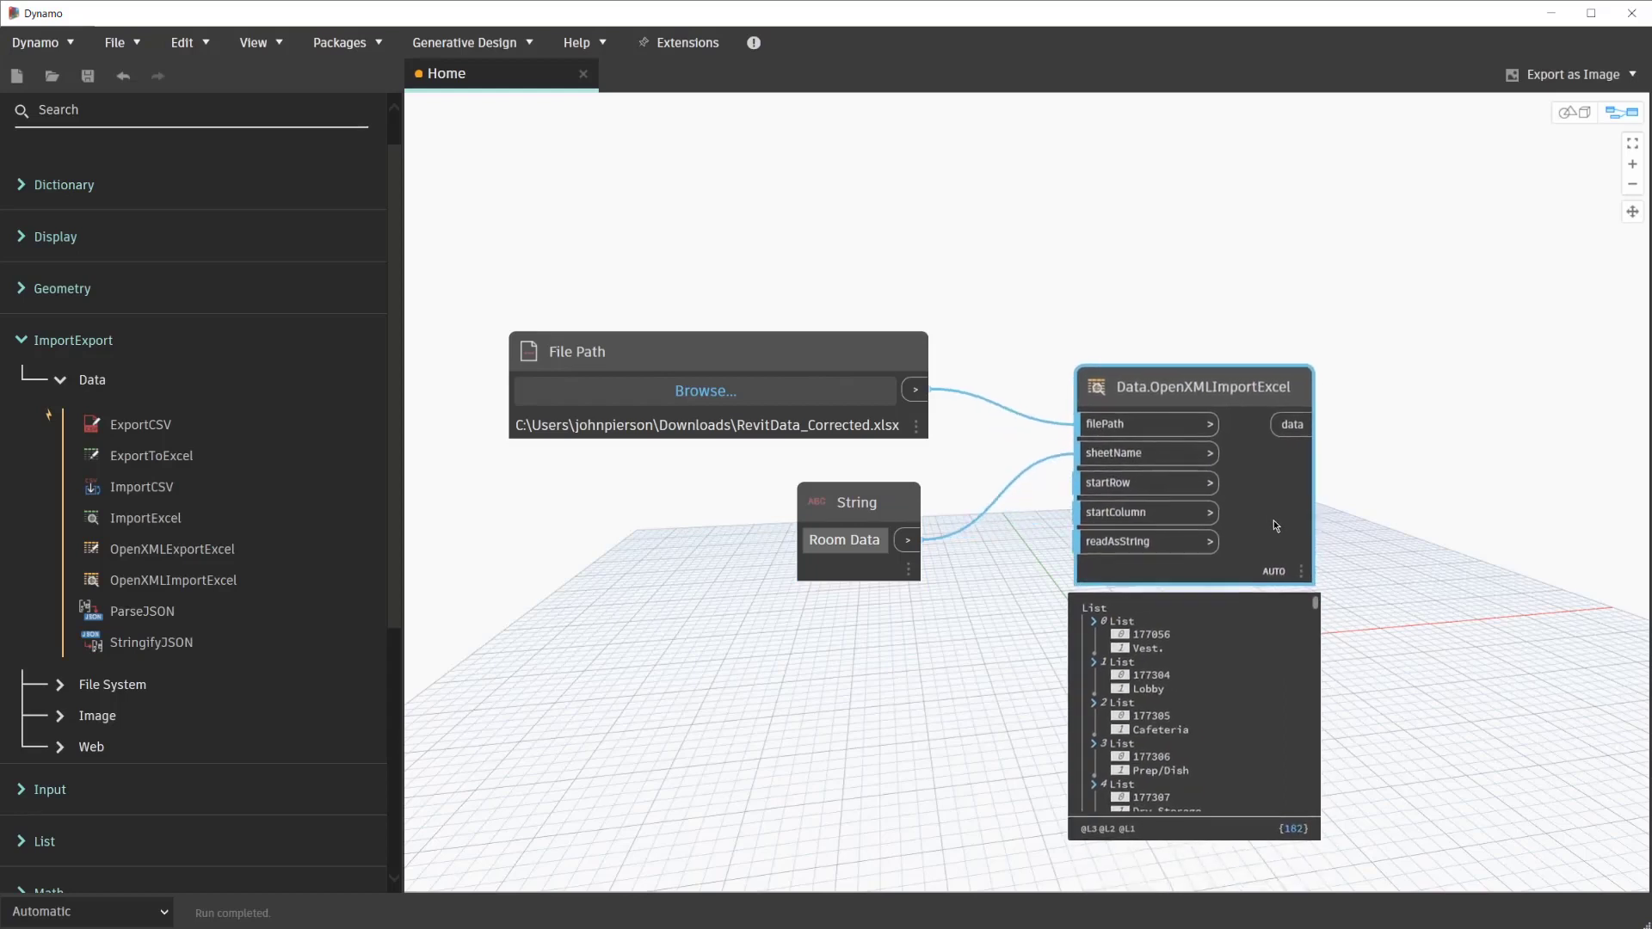
click(1553, 501)
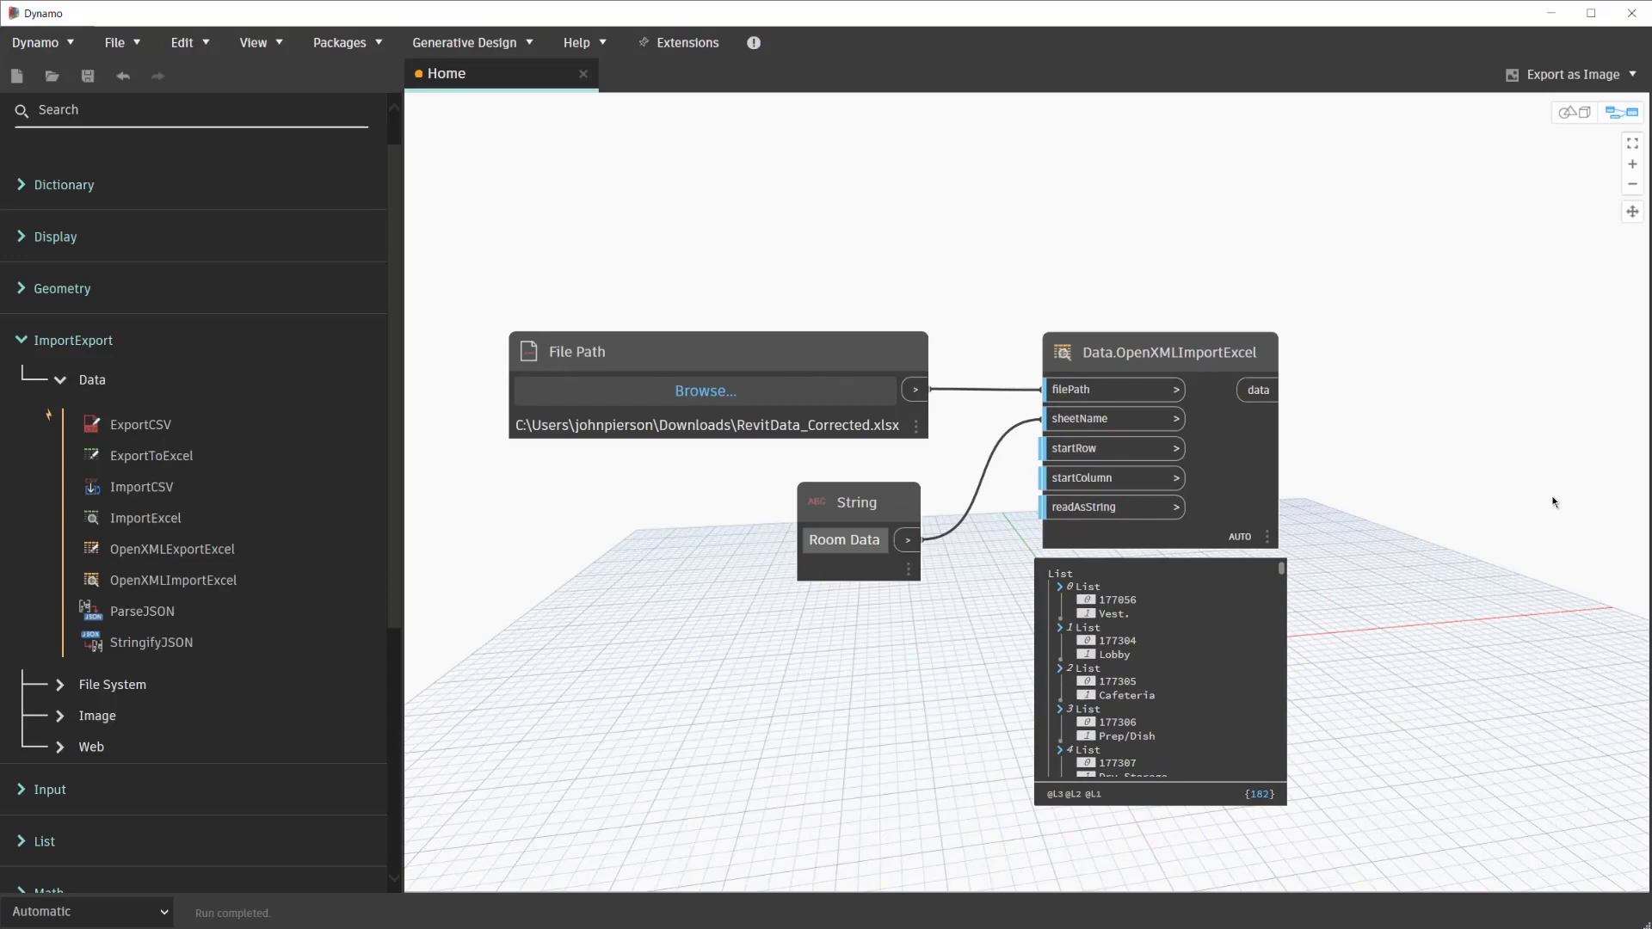
click(252, 519)
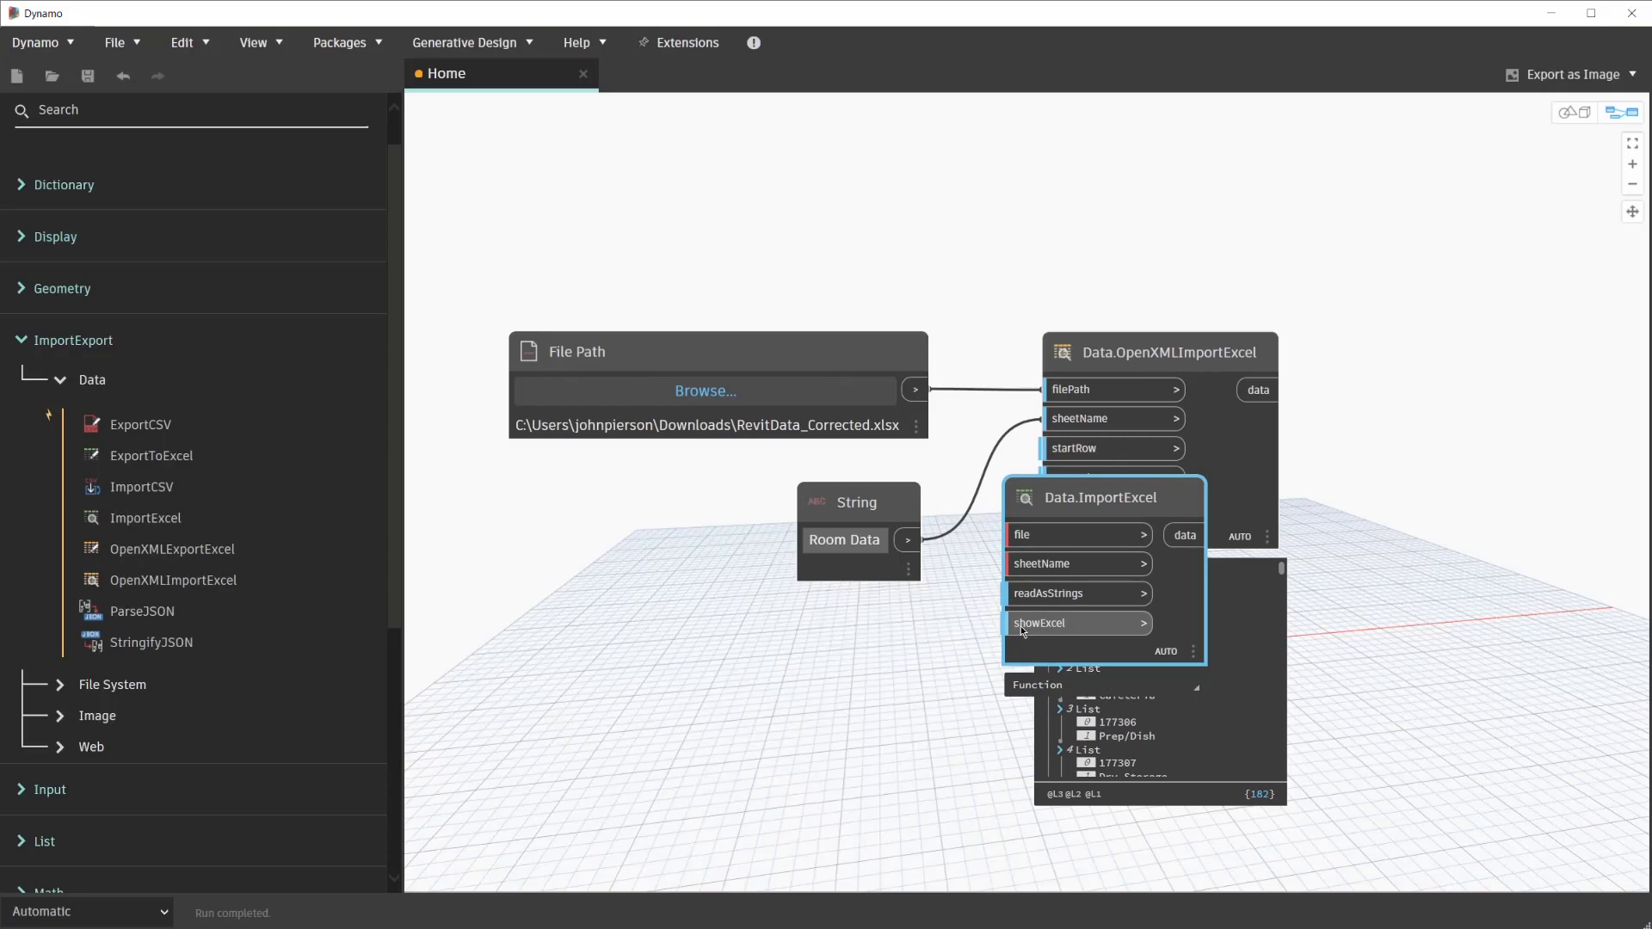
key(Delete)
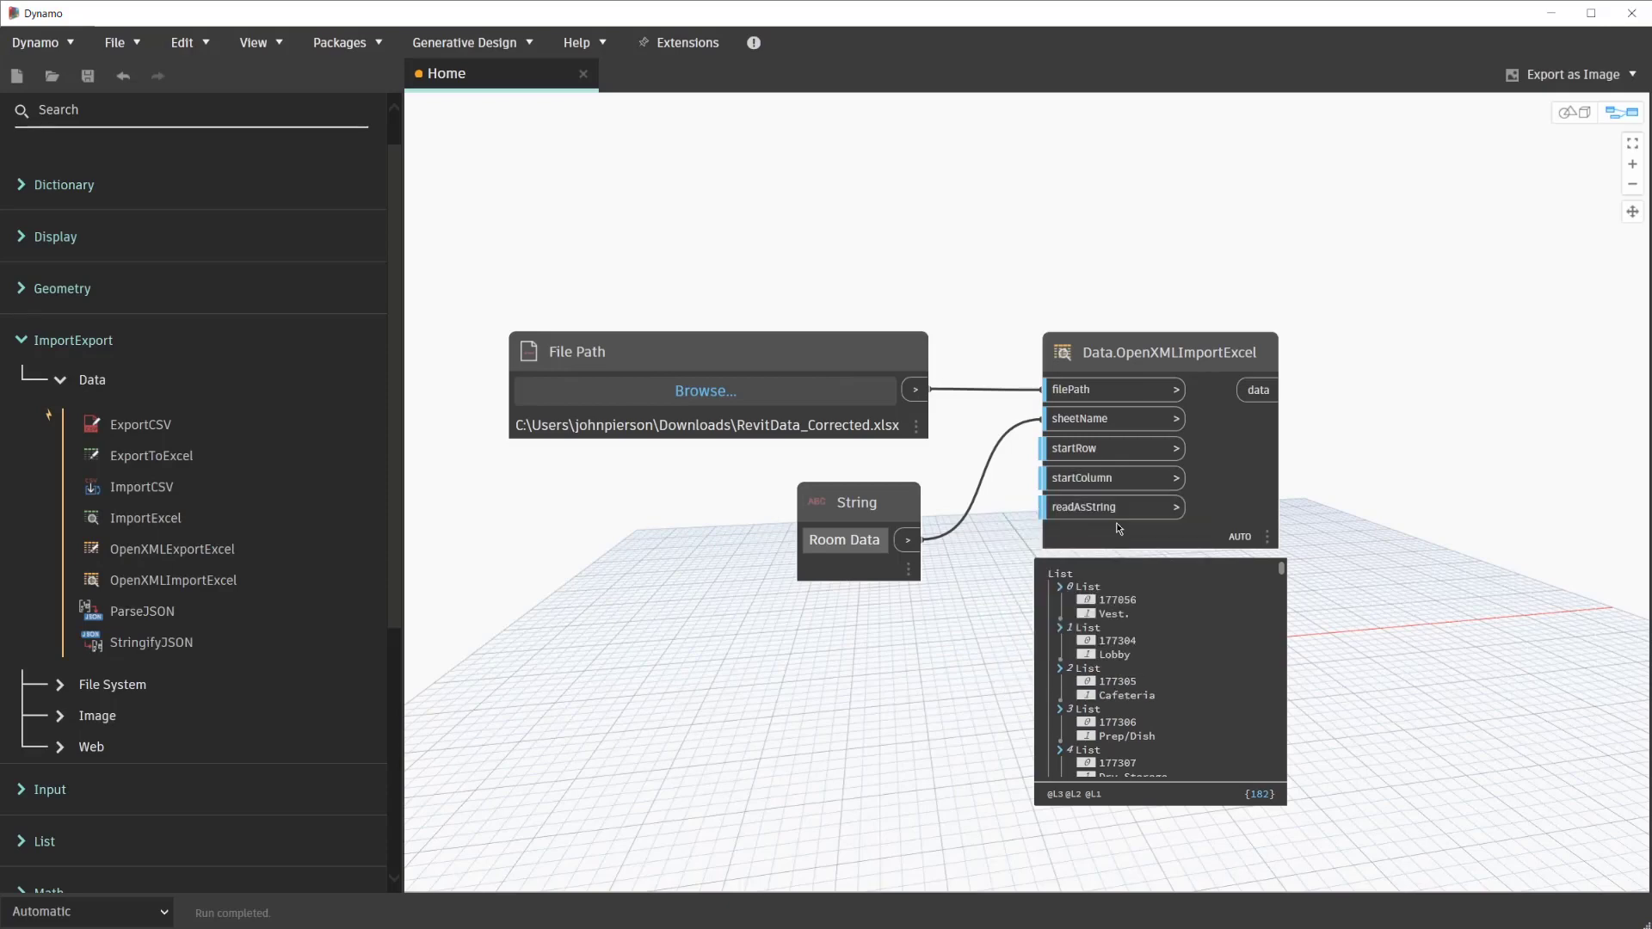
scroll(1126, 526, down, 2)
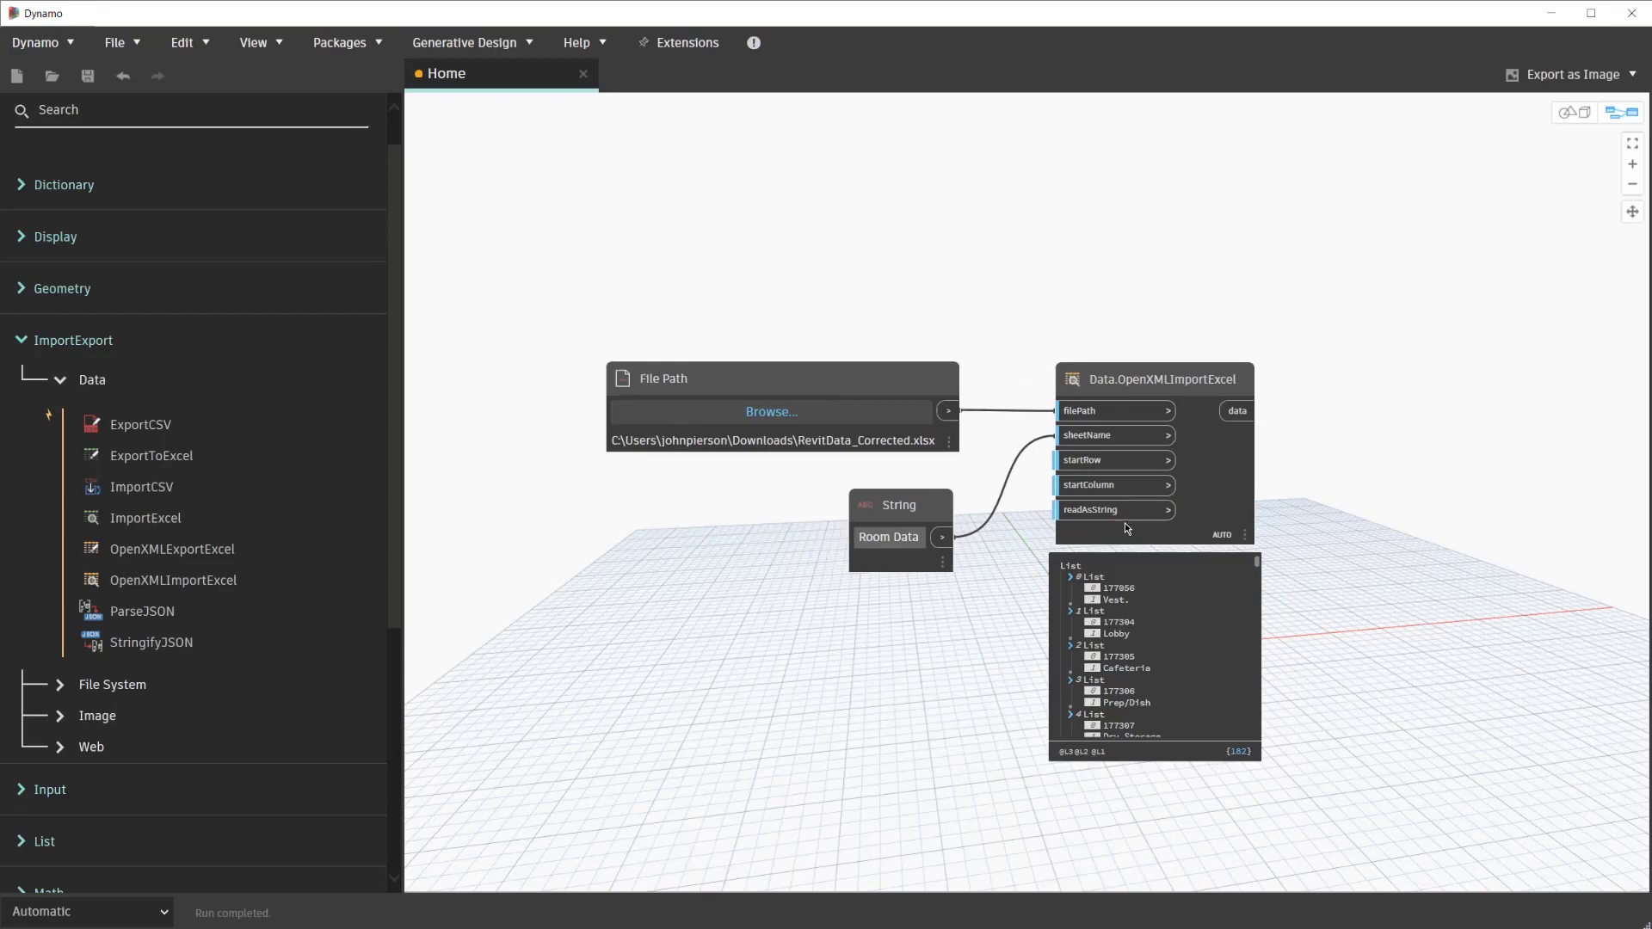
middle_drag(1262, 527, 1145, 414)
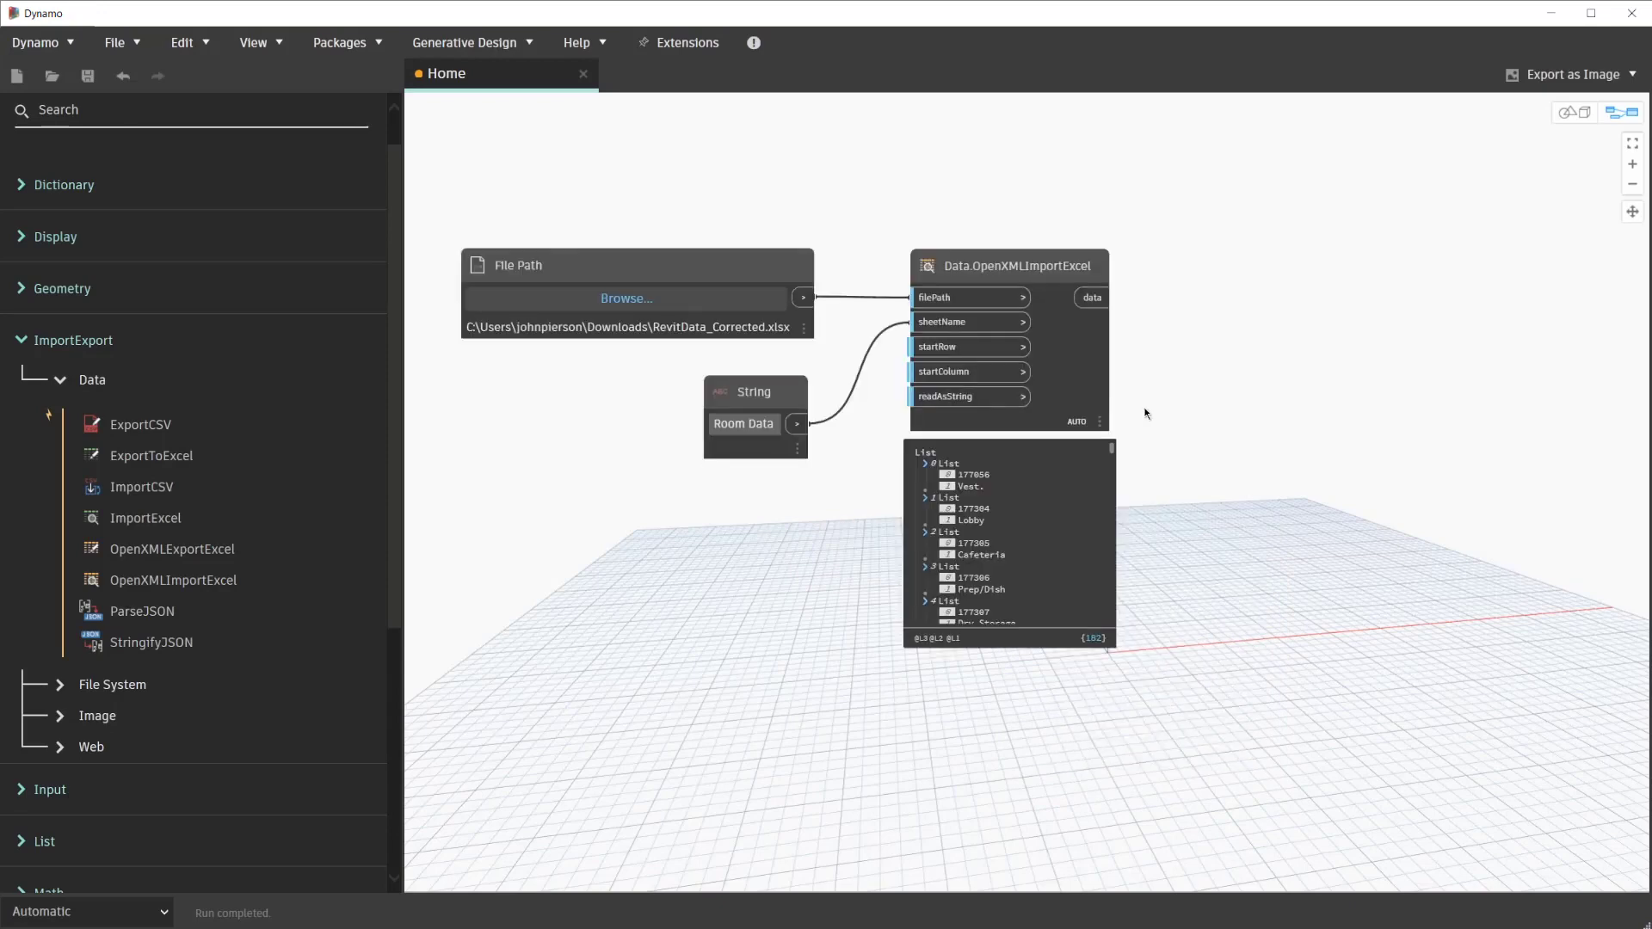
- Add a List.Transpose node fed by the import node's data output
mouse_move(1155, 652)
right_click(1240, 374)
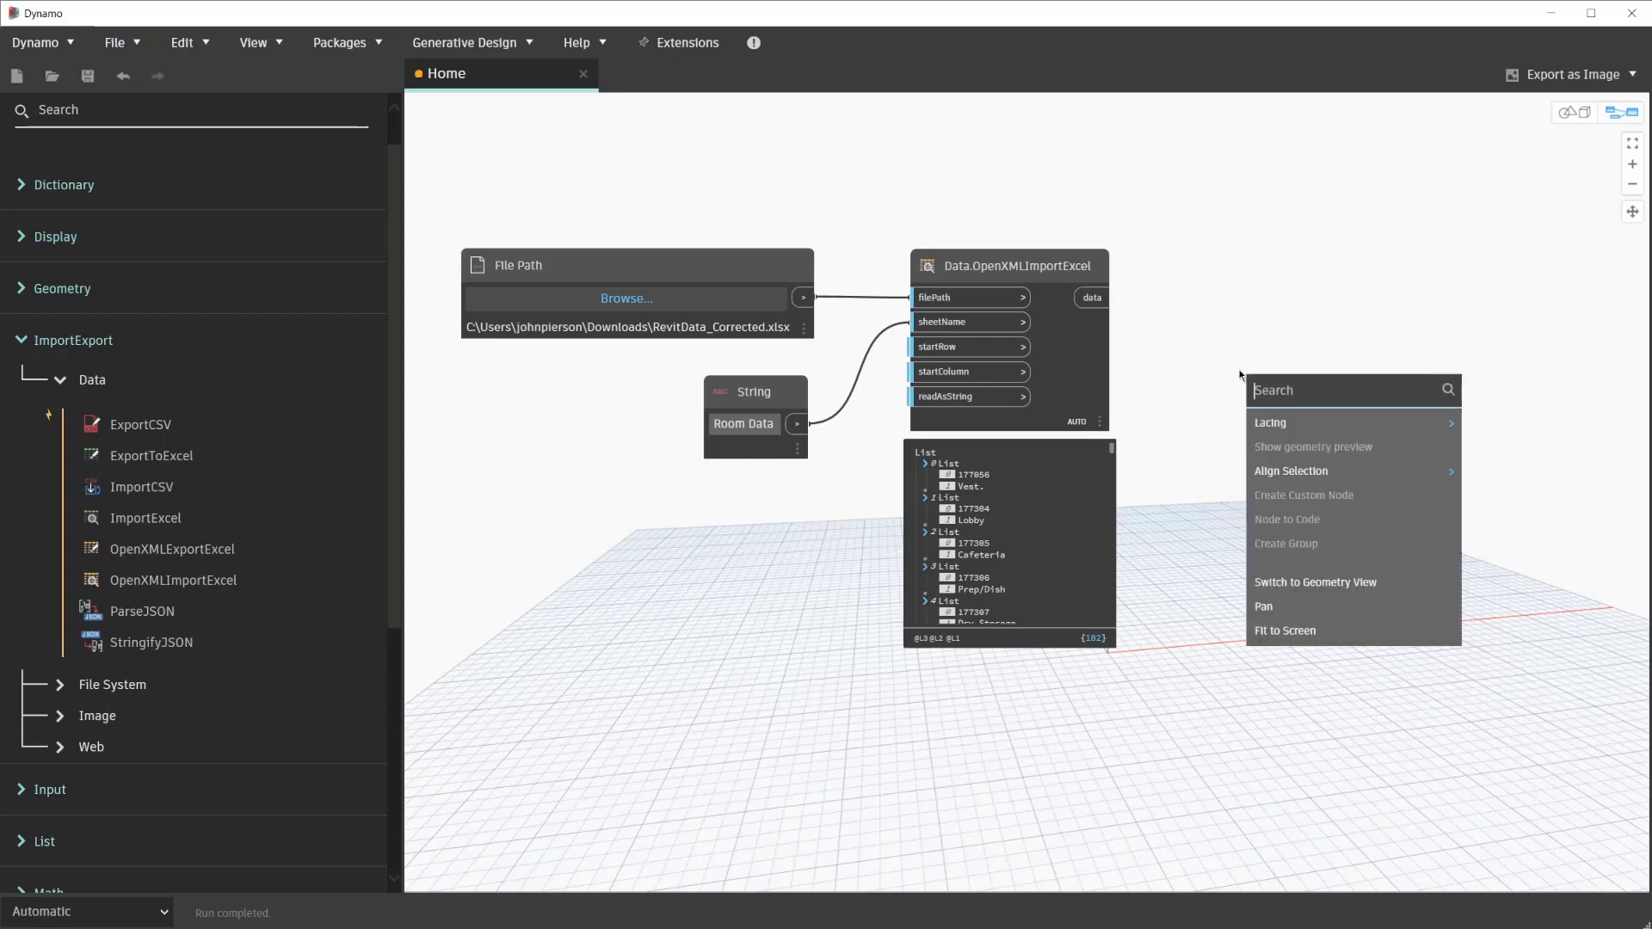
text(transpose)
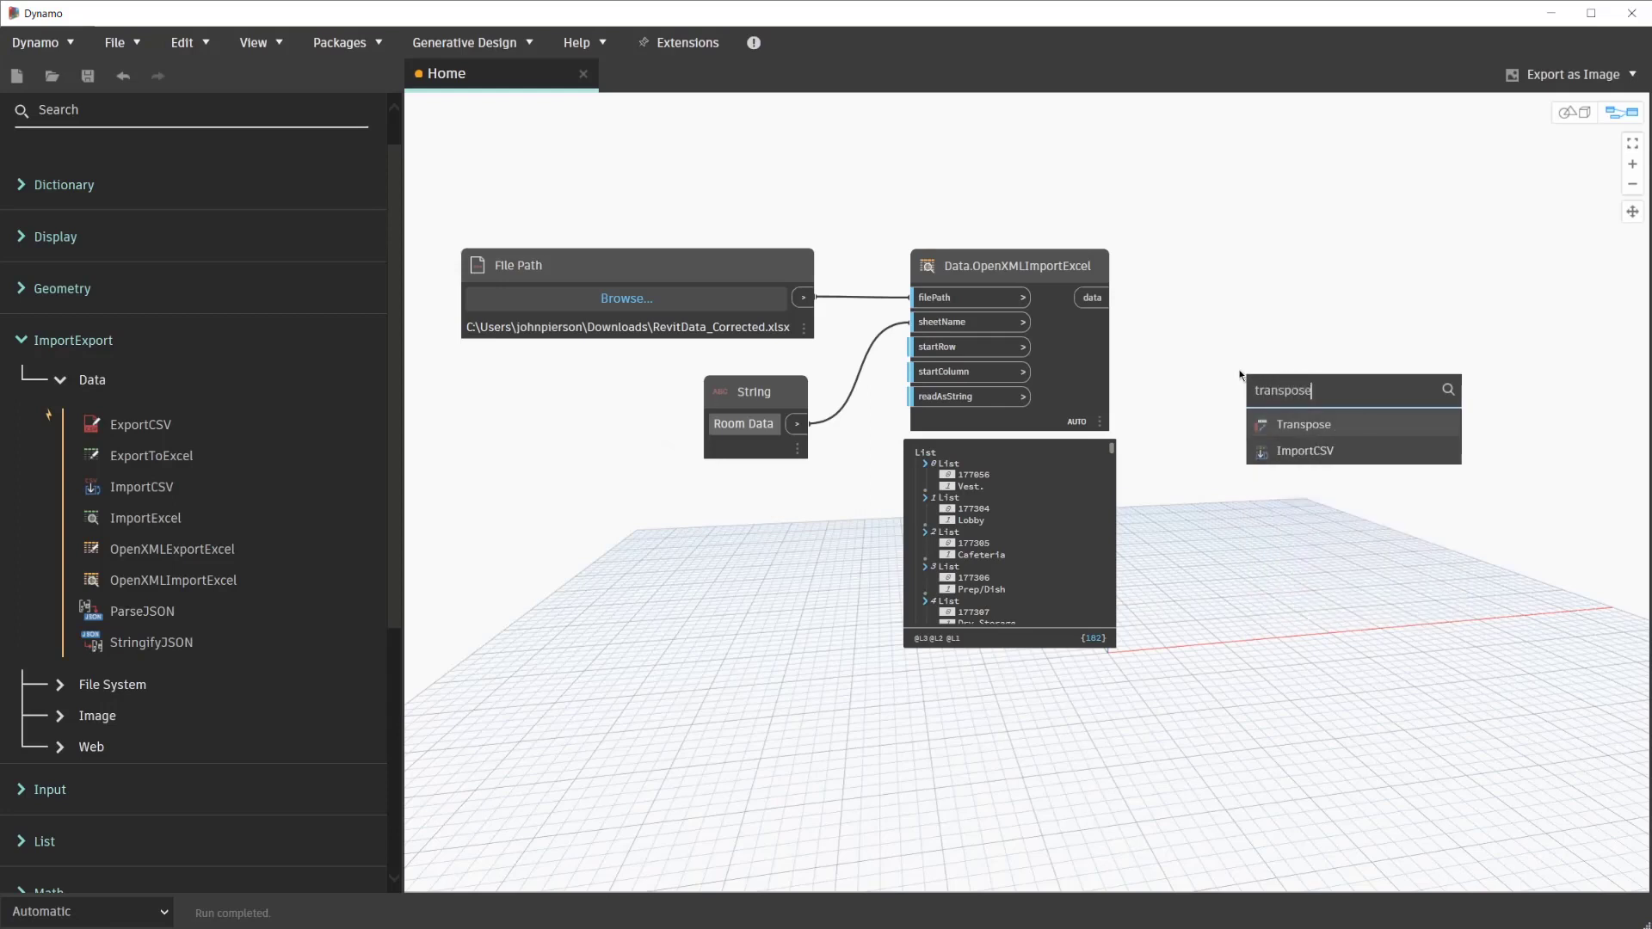
click(1304, 422)
drag(1342, 387, 1252, 280)
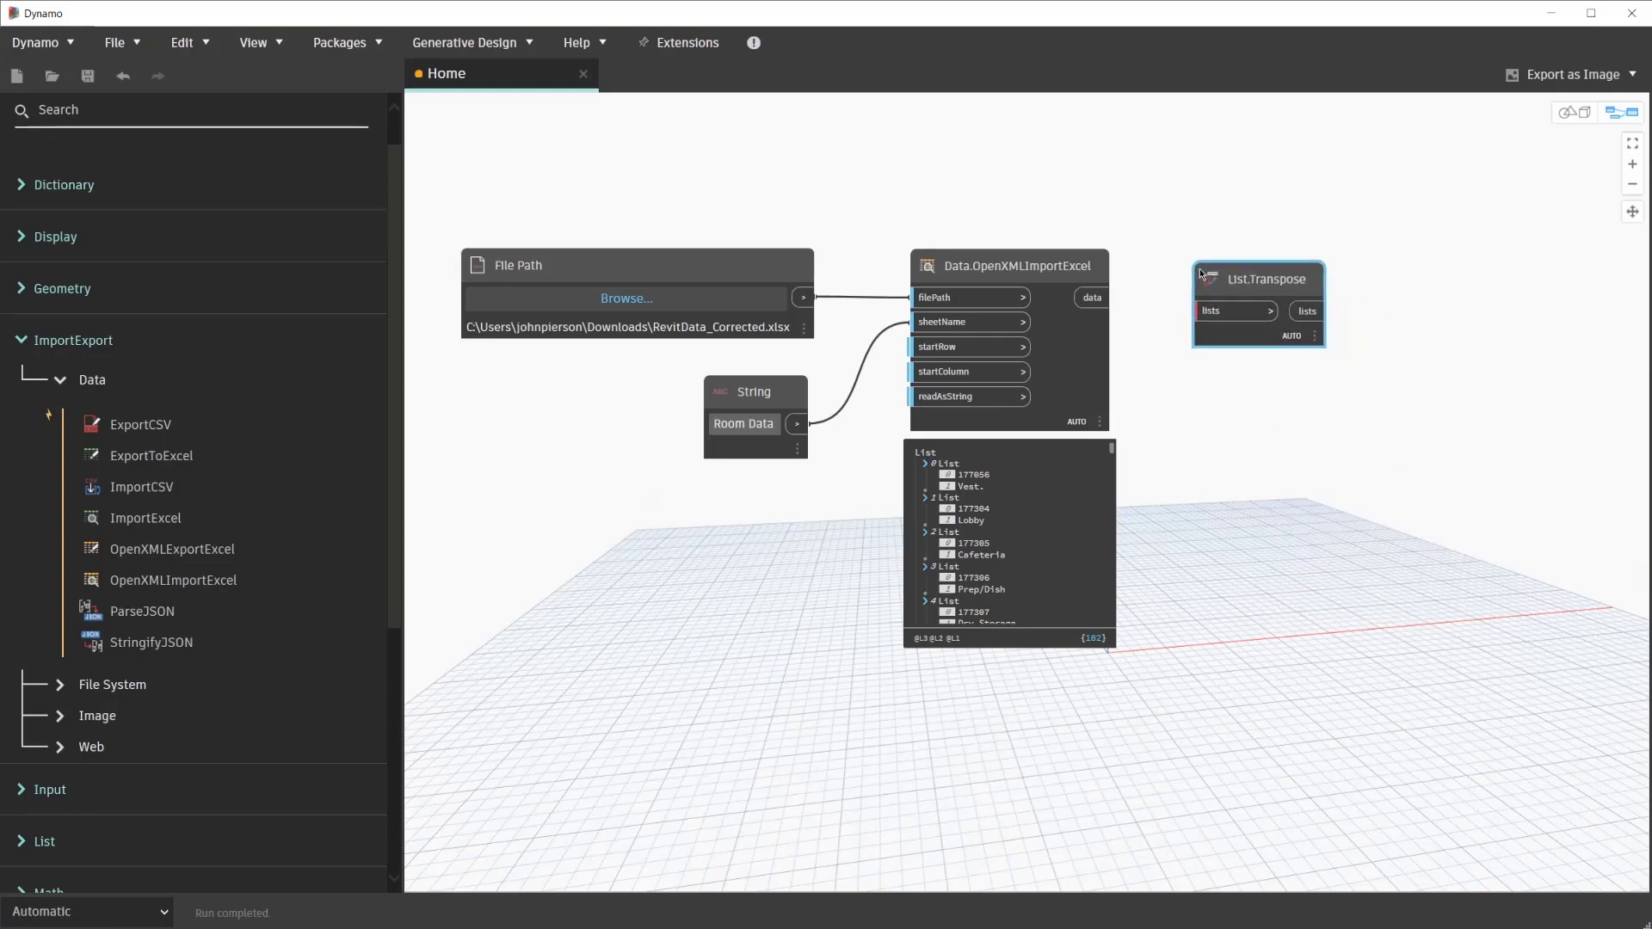
click(1093, 297)
click(1202, 312)
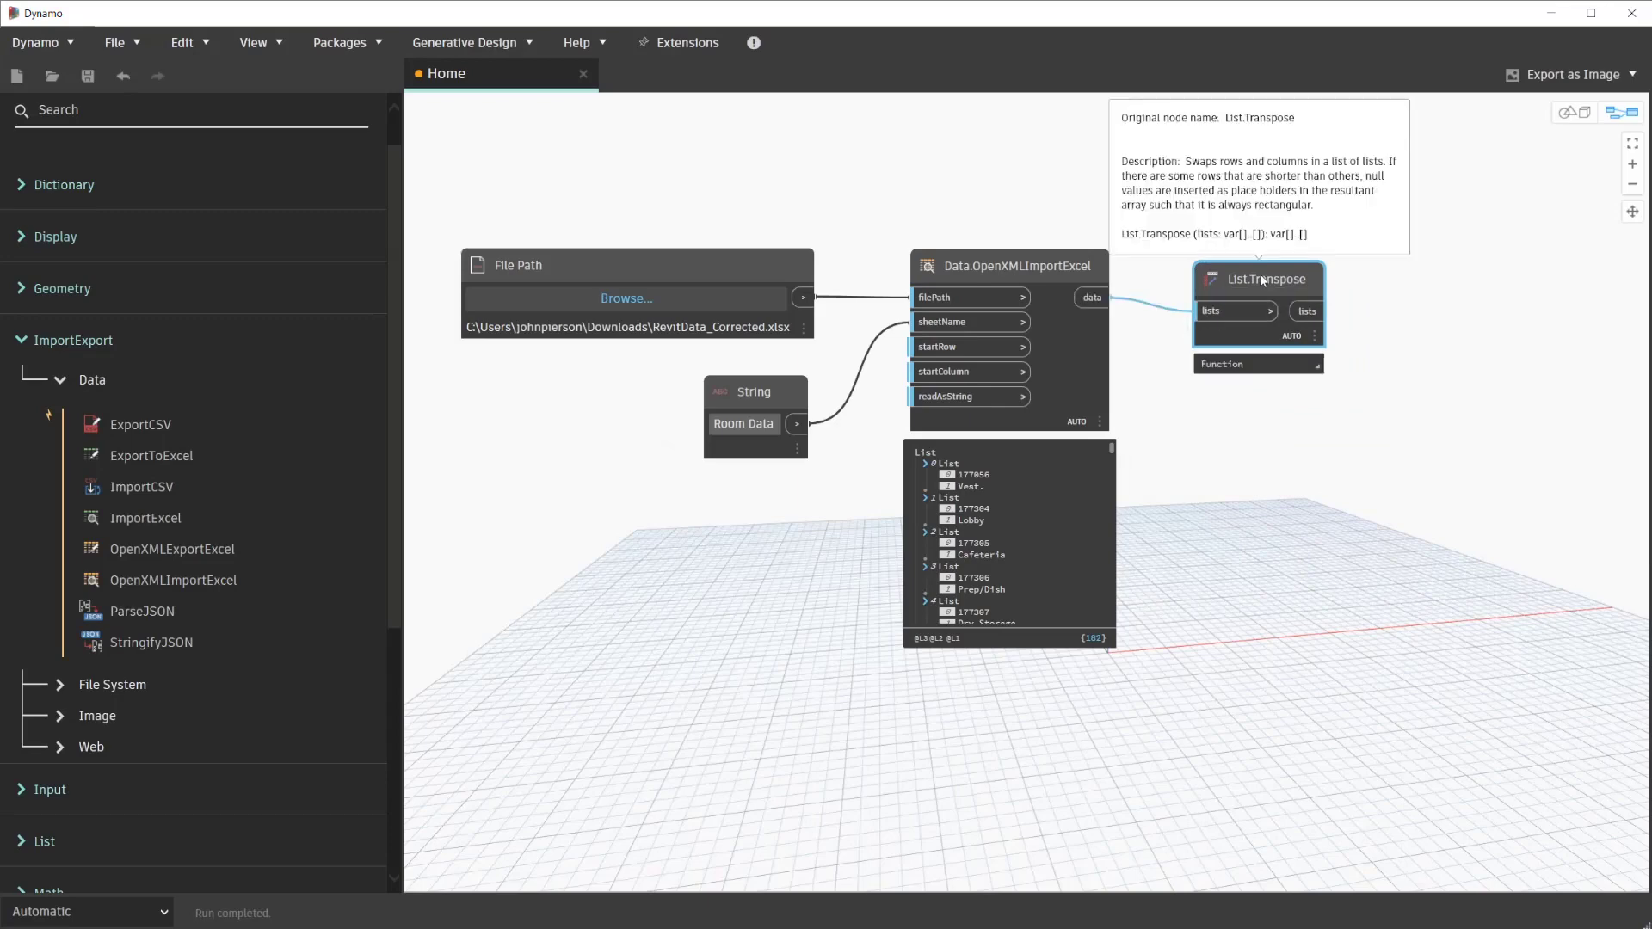
drag(1261, 278, 1245, 261)
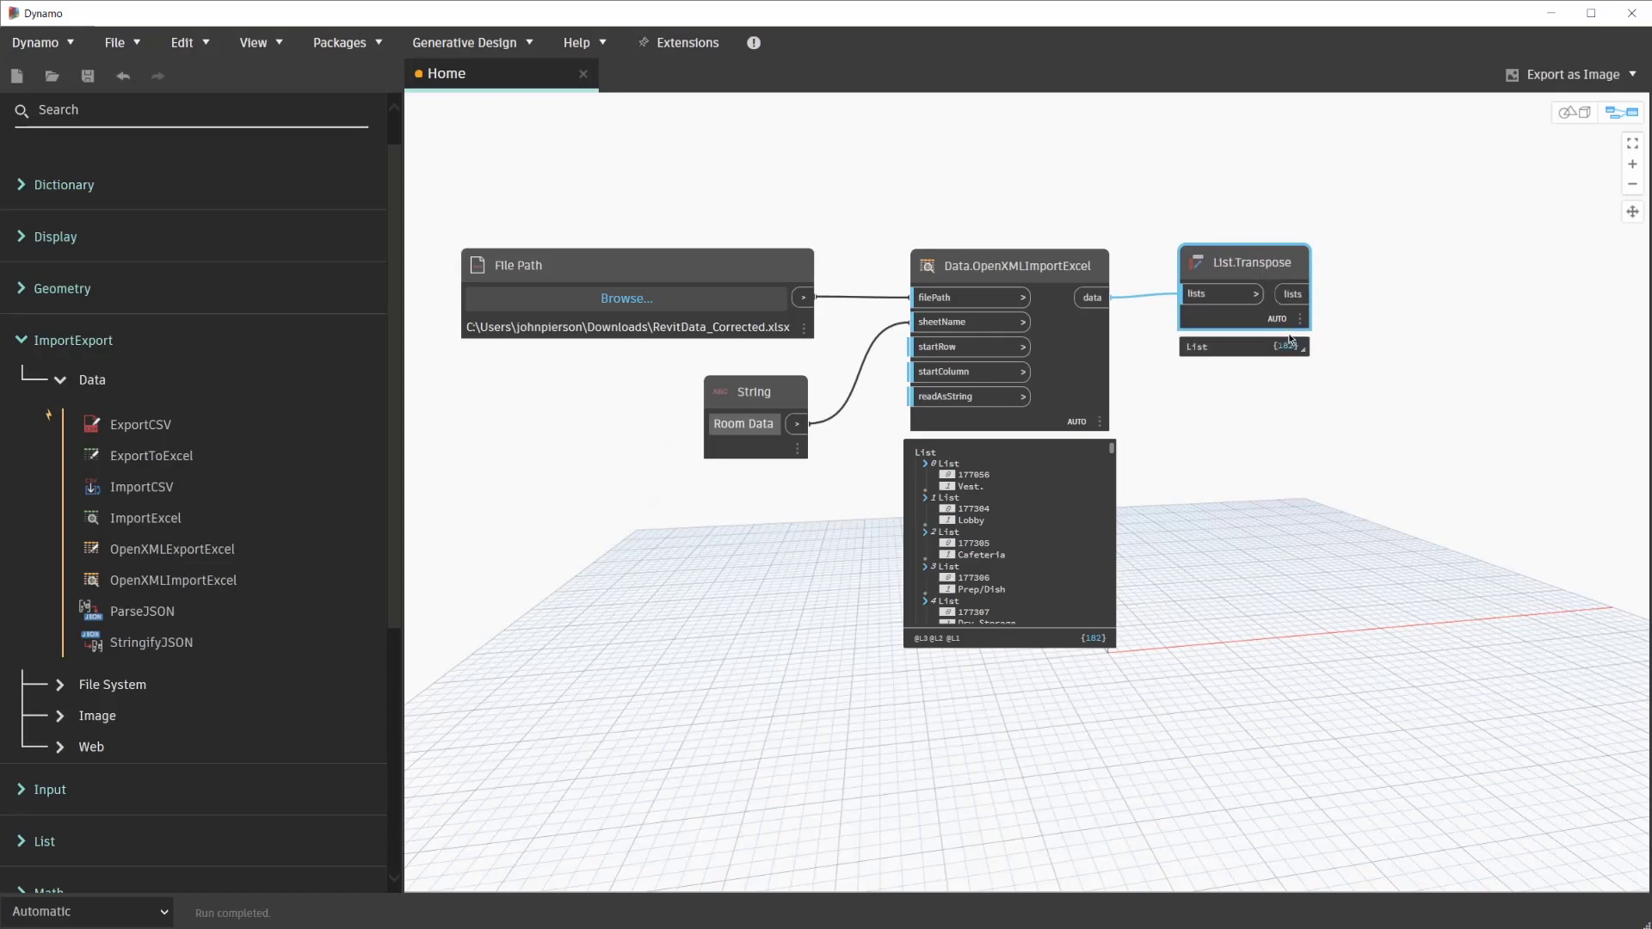
mouse_move(1242, 439)
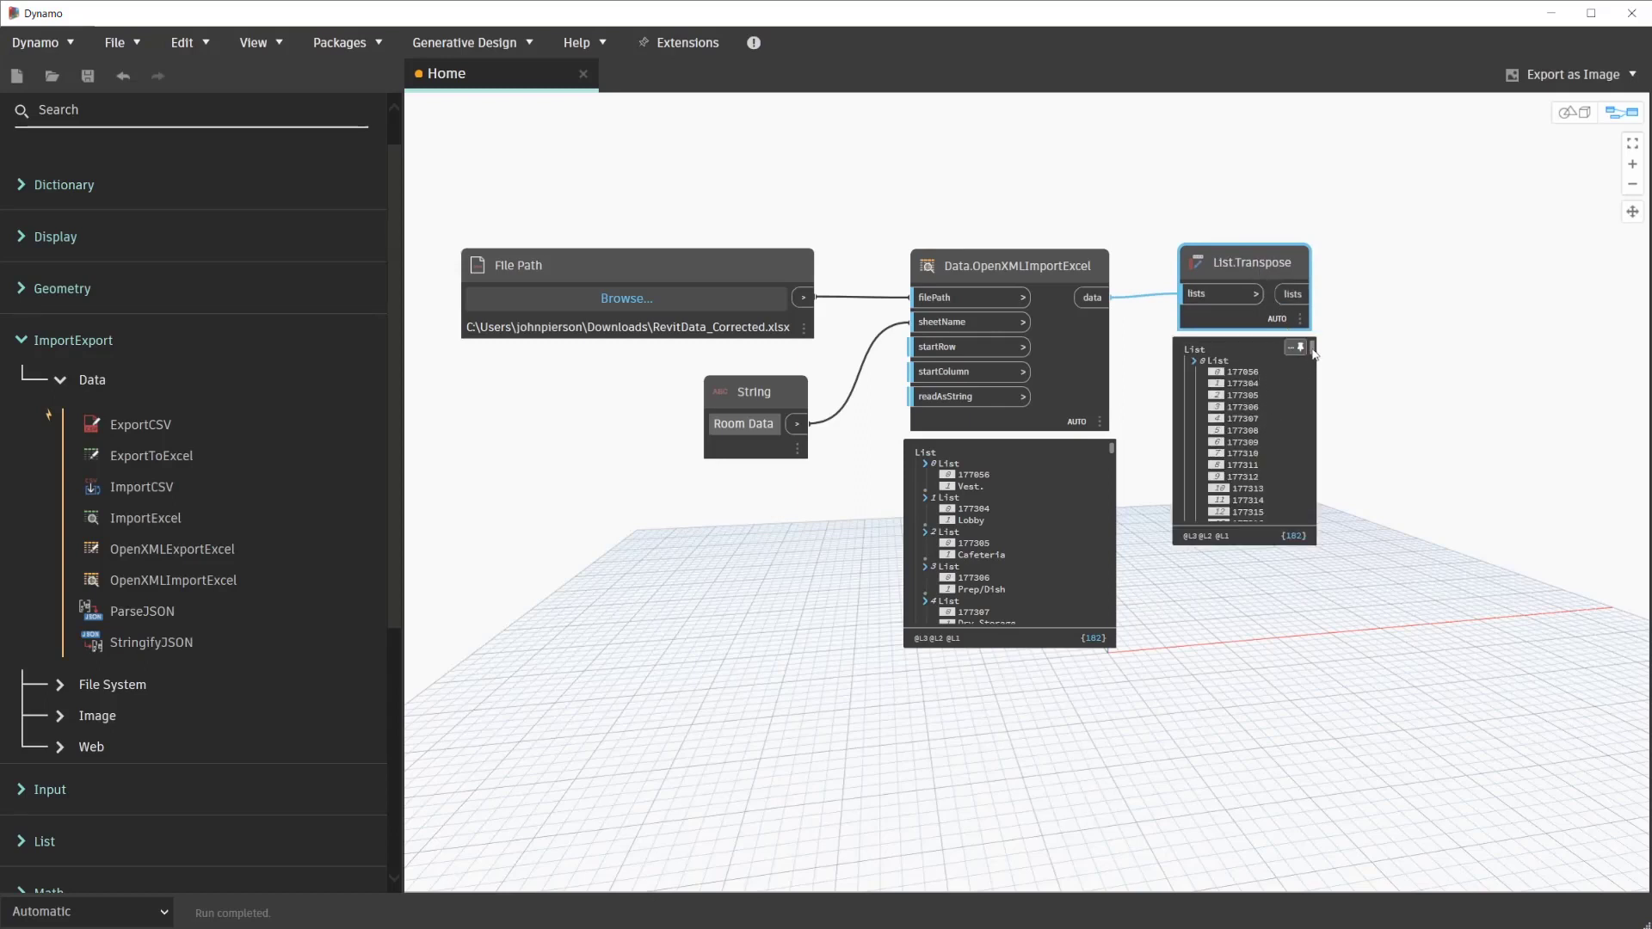
- Check the transposed preview of room IDs and names, then hide it
click(1195, 363)
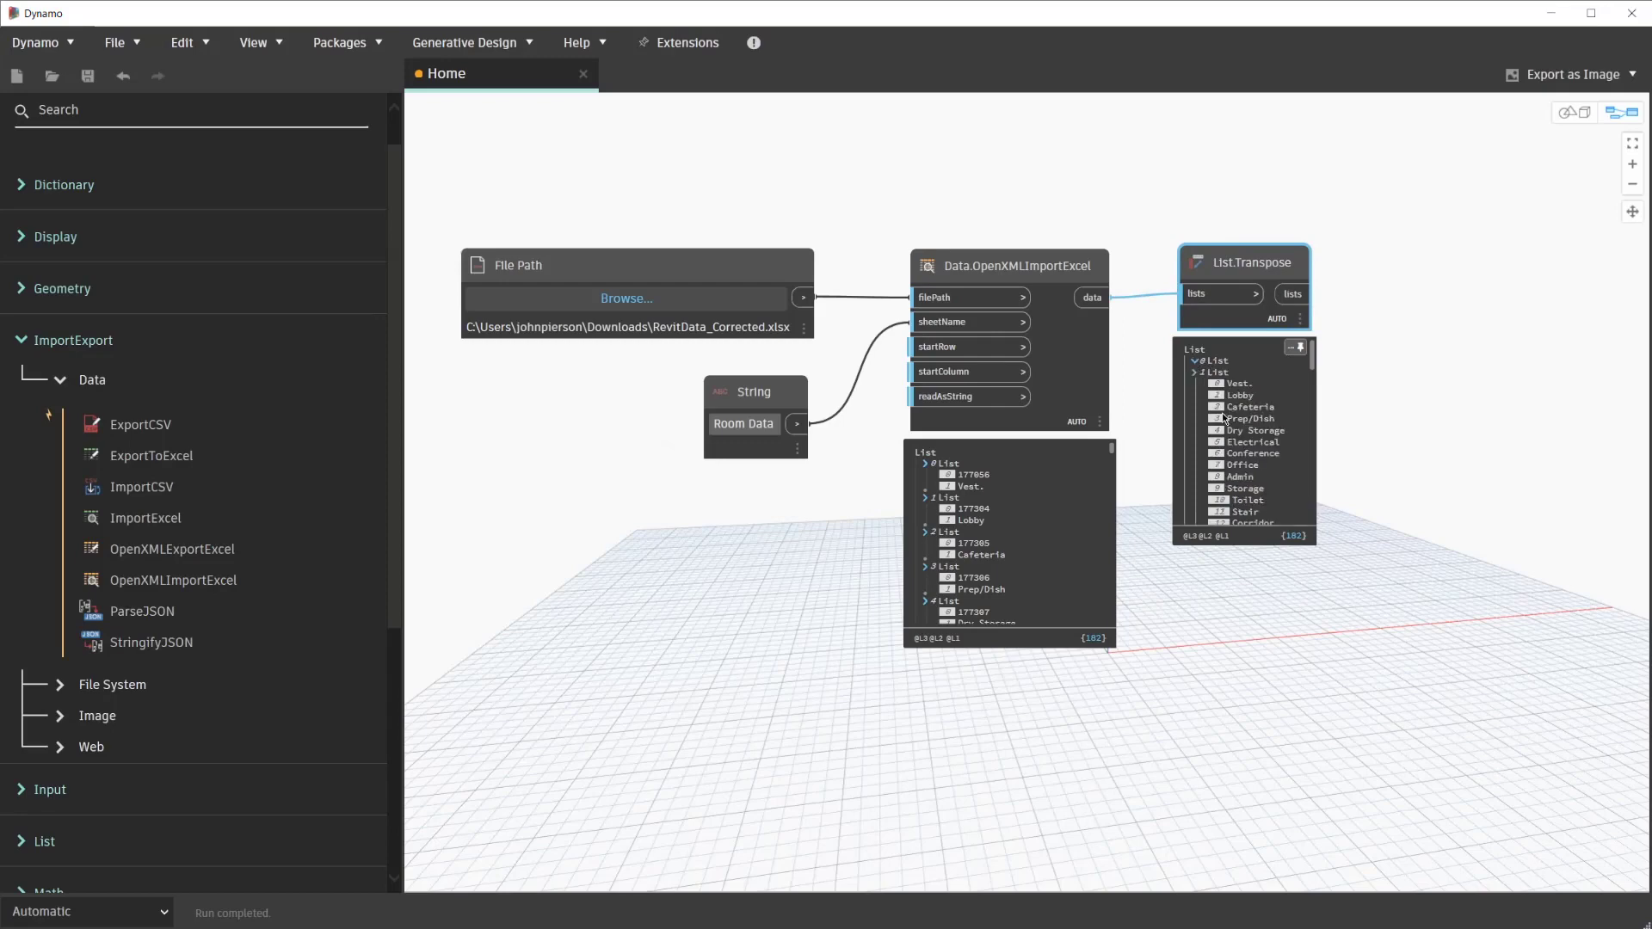
click(1290, 349)
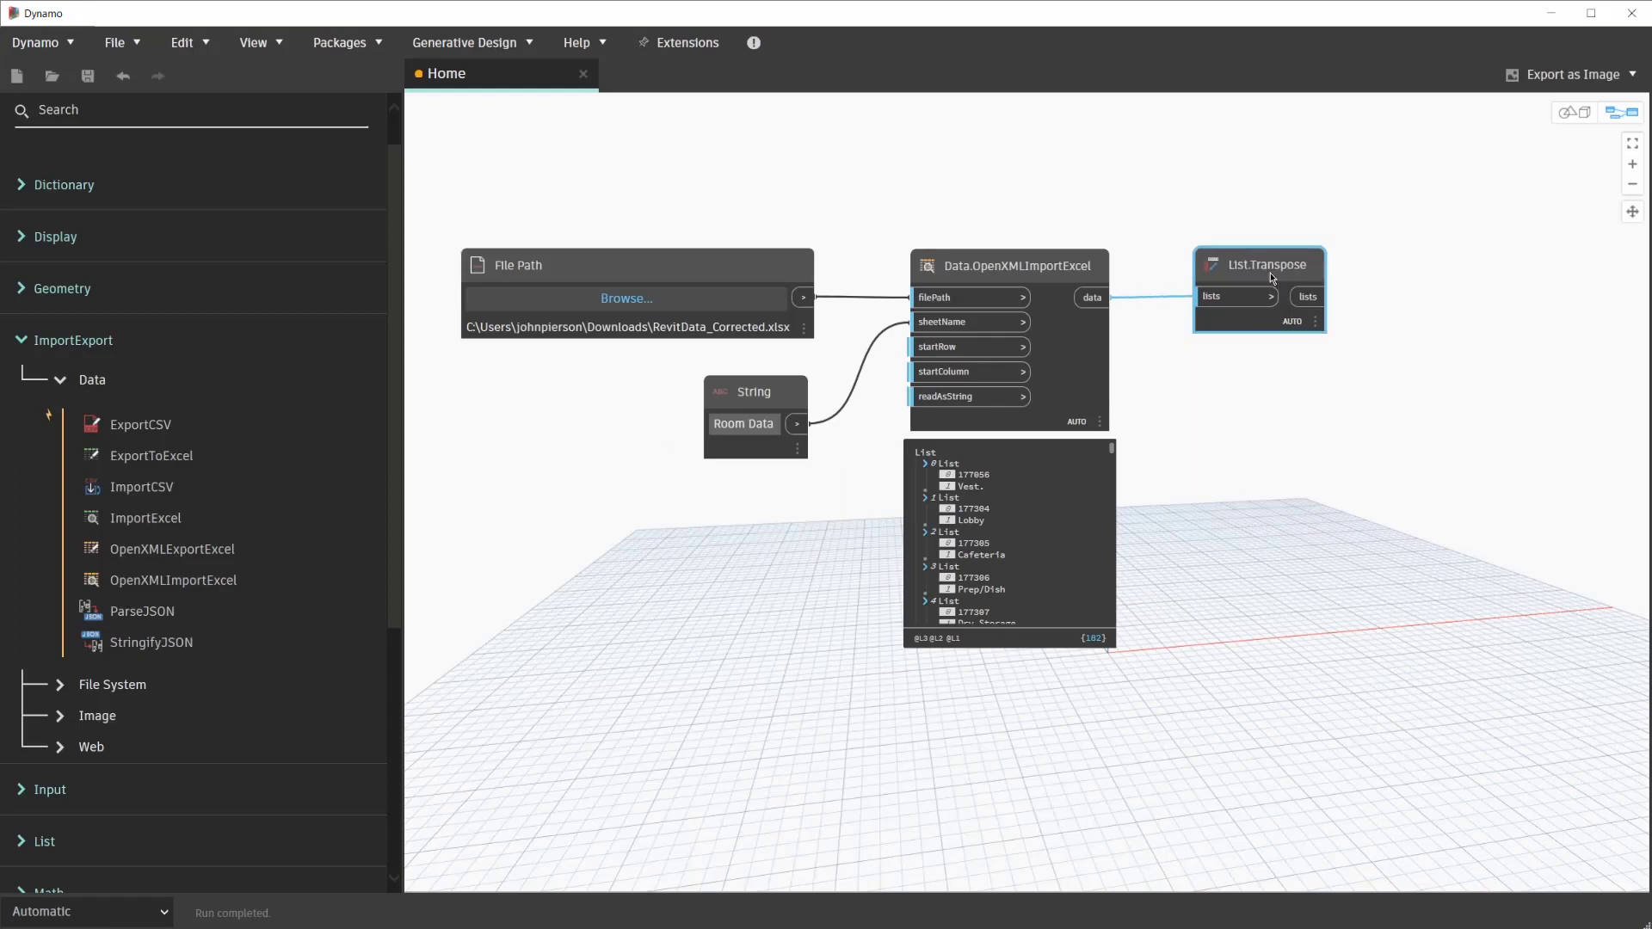
click(1127, 219)
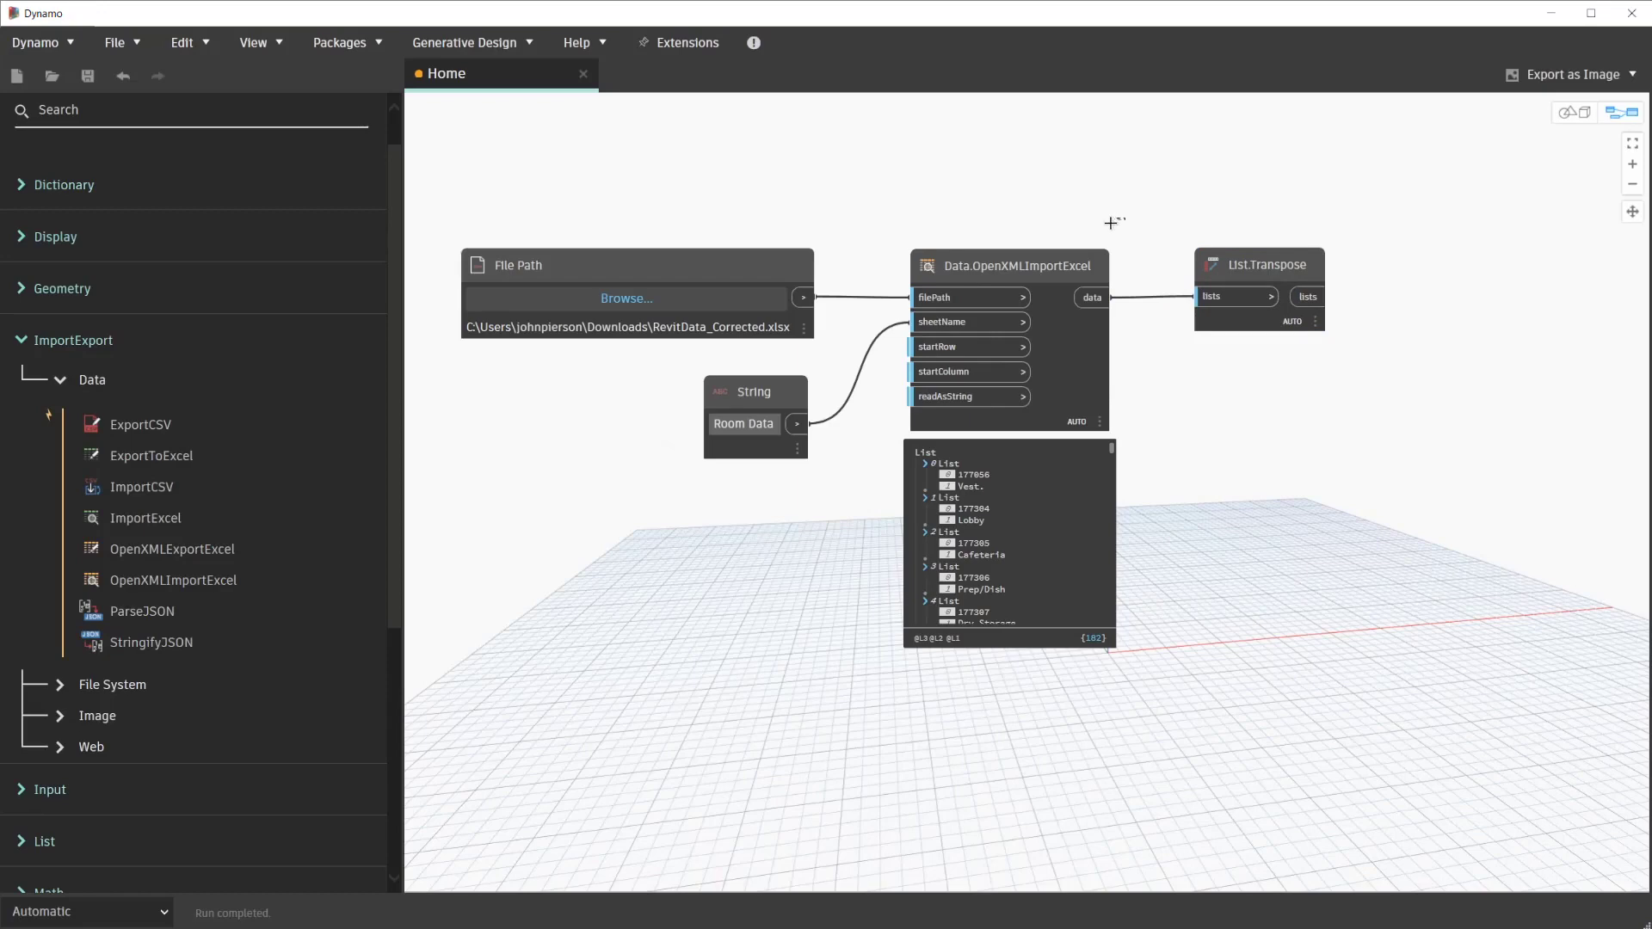
- Group the File Path, String and Excel import nodes with Ctrl+G
drag(1125, 218, 1041, 246)
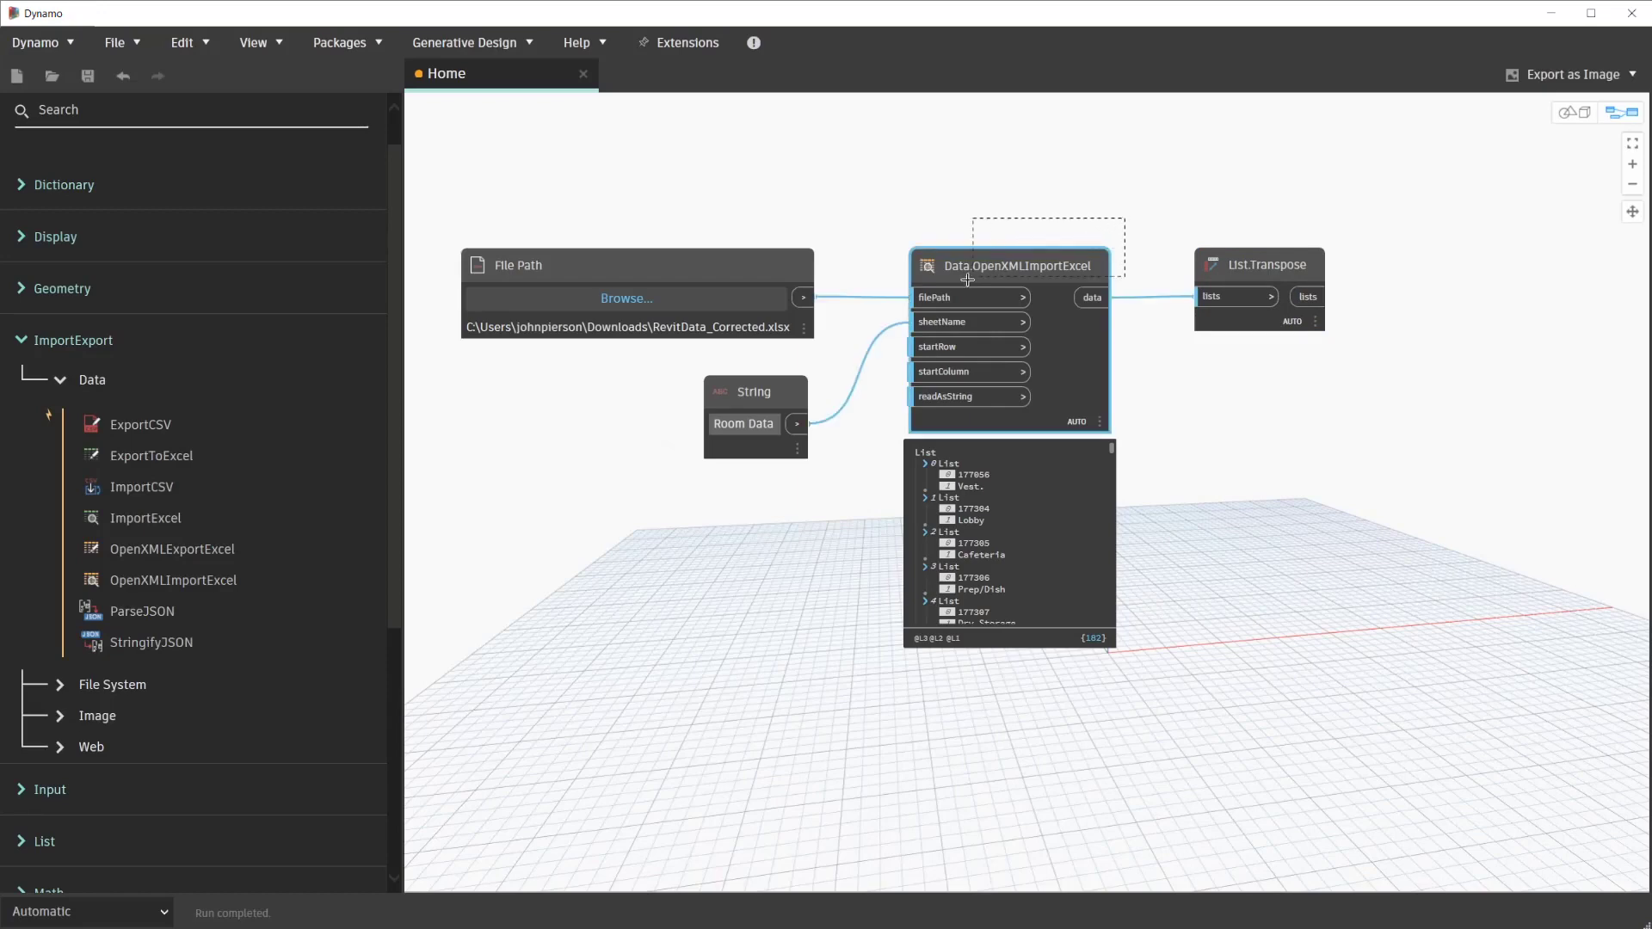
drag(1040, 245, 560, 481)
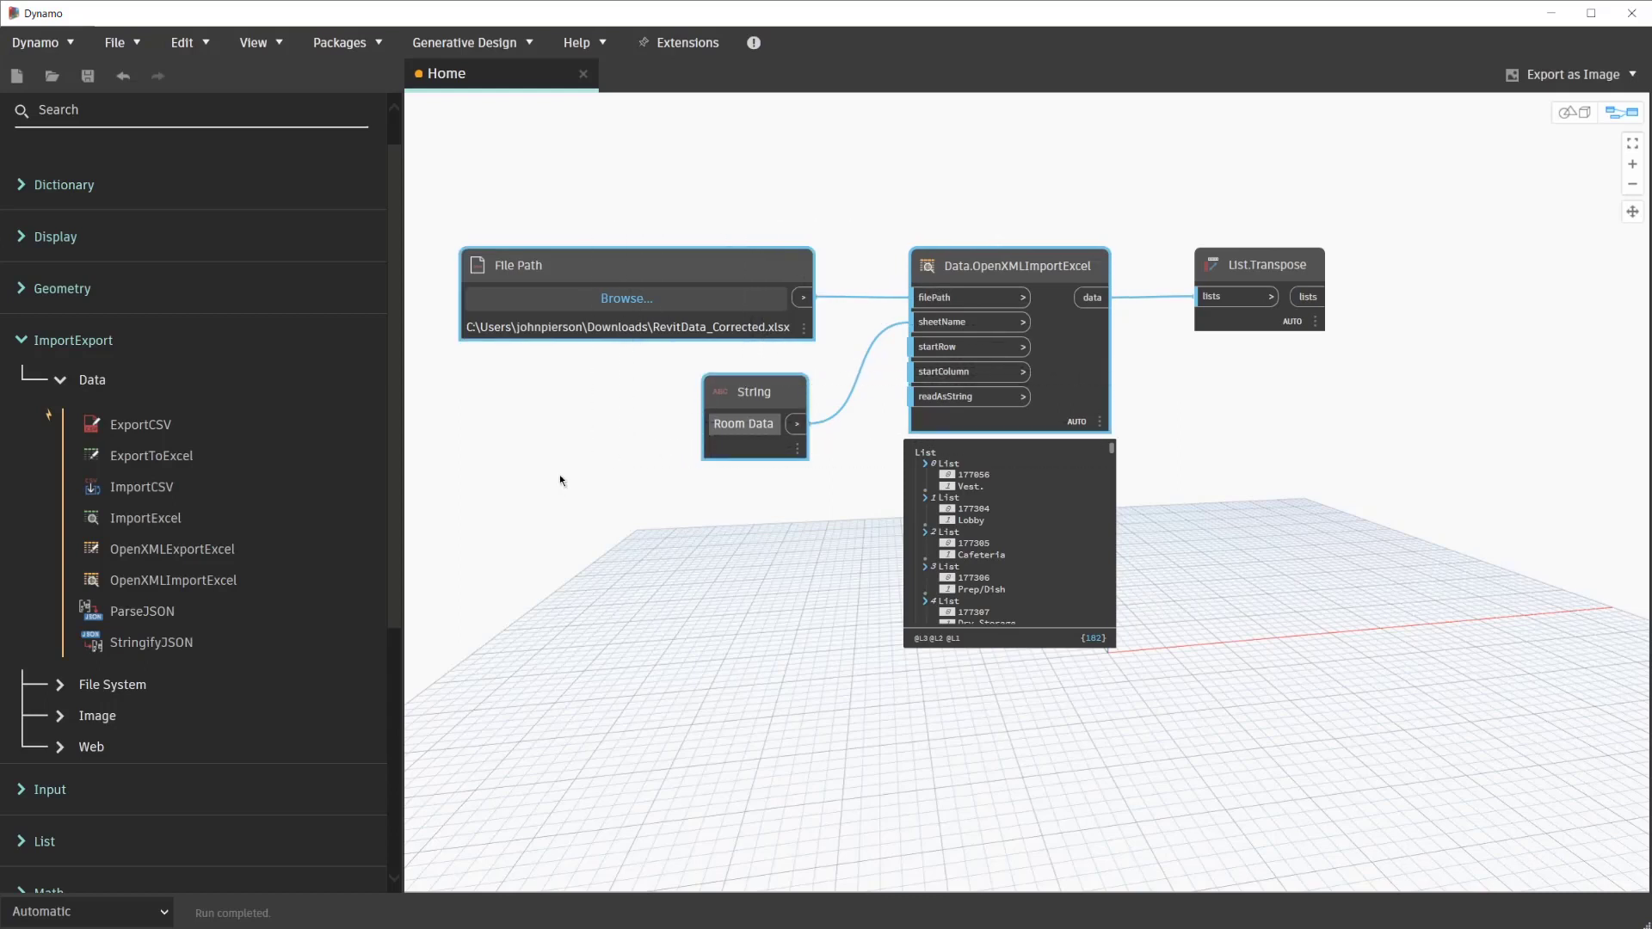
key(ctrl+g)
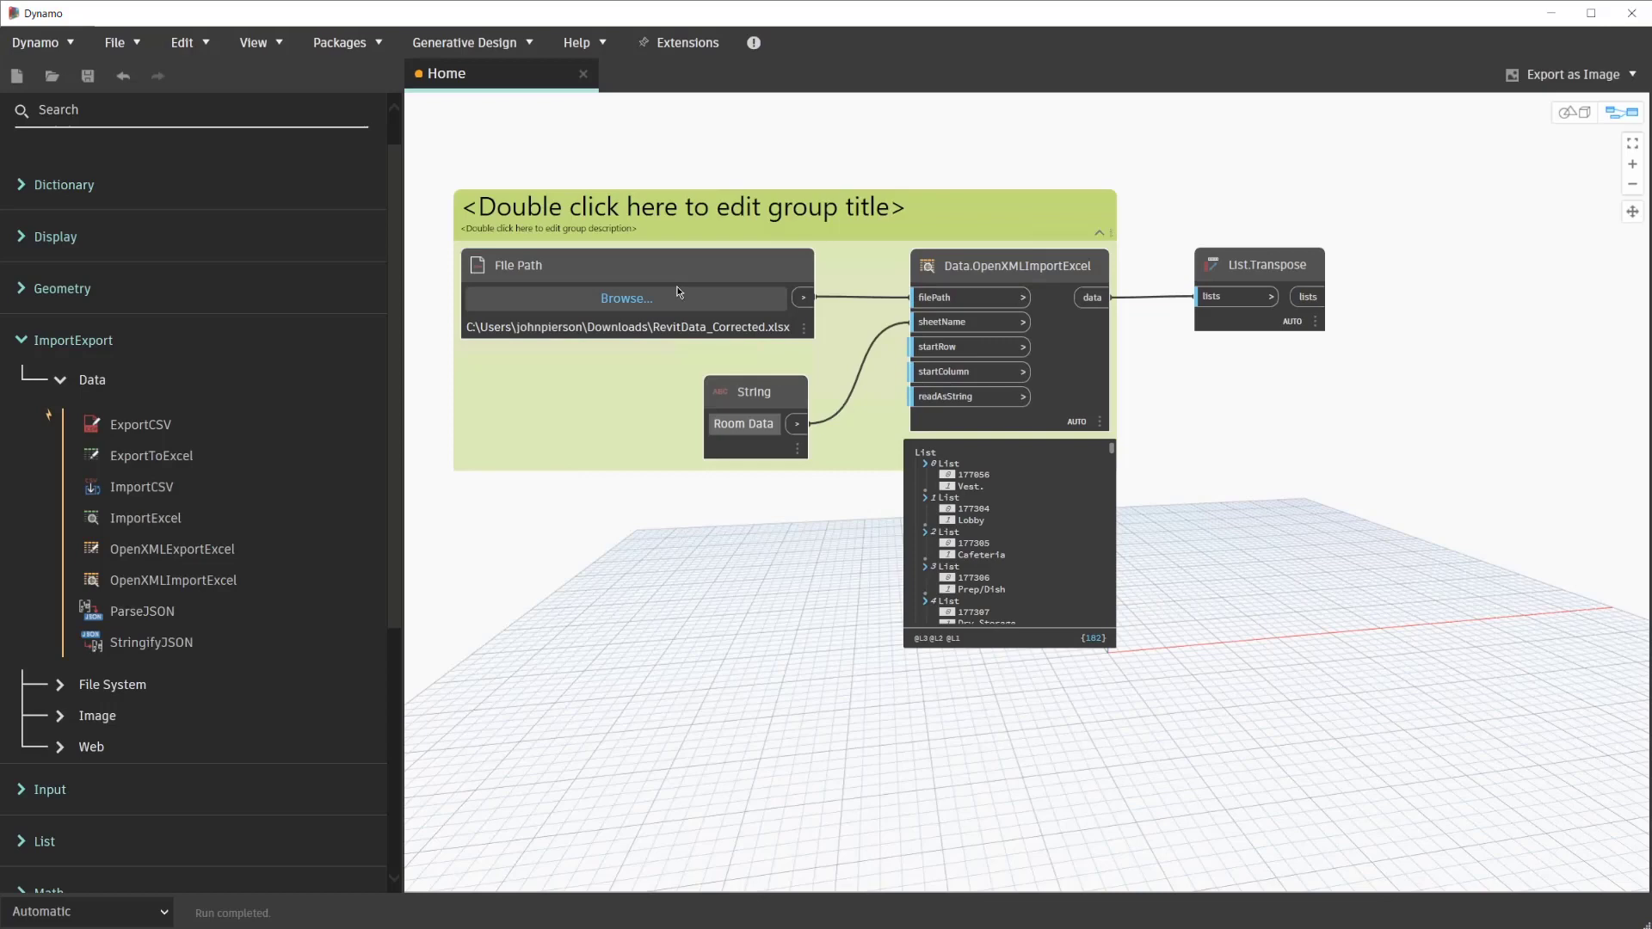
- Title the group Read, describe it as Excel data for room names, and colour it purple
double_click(745, 211)
text(Read)
double_click(711, 234)
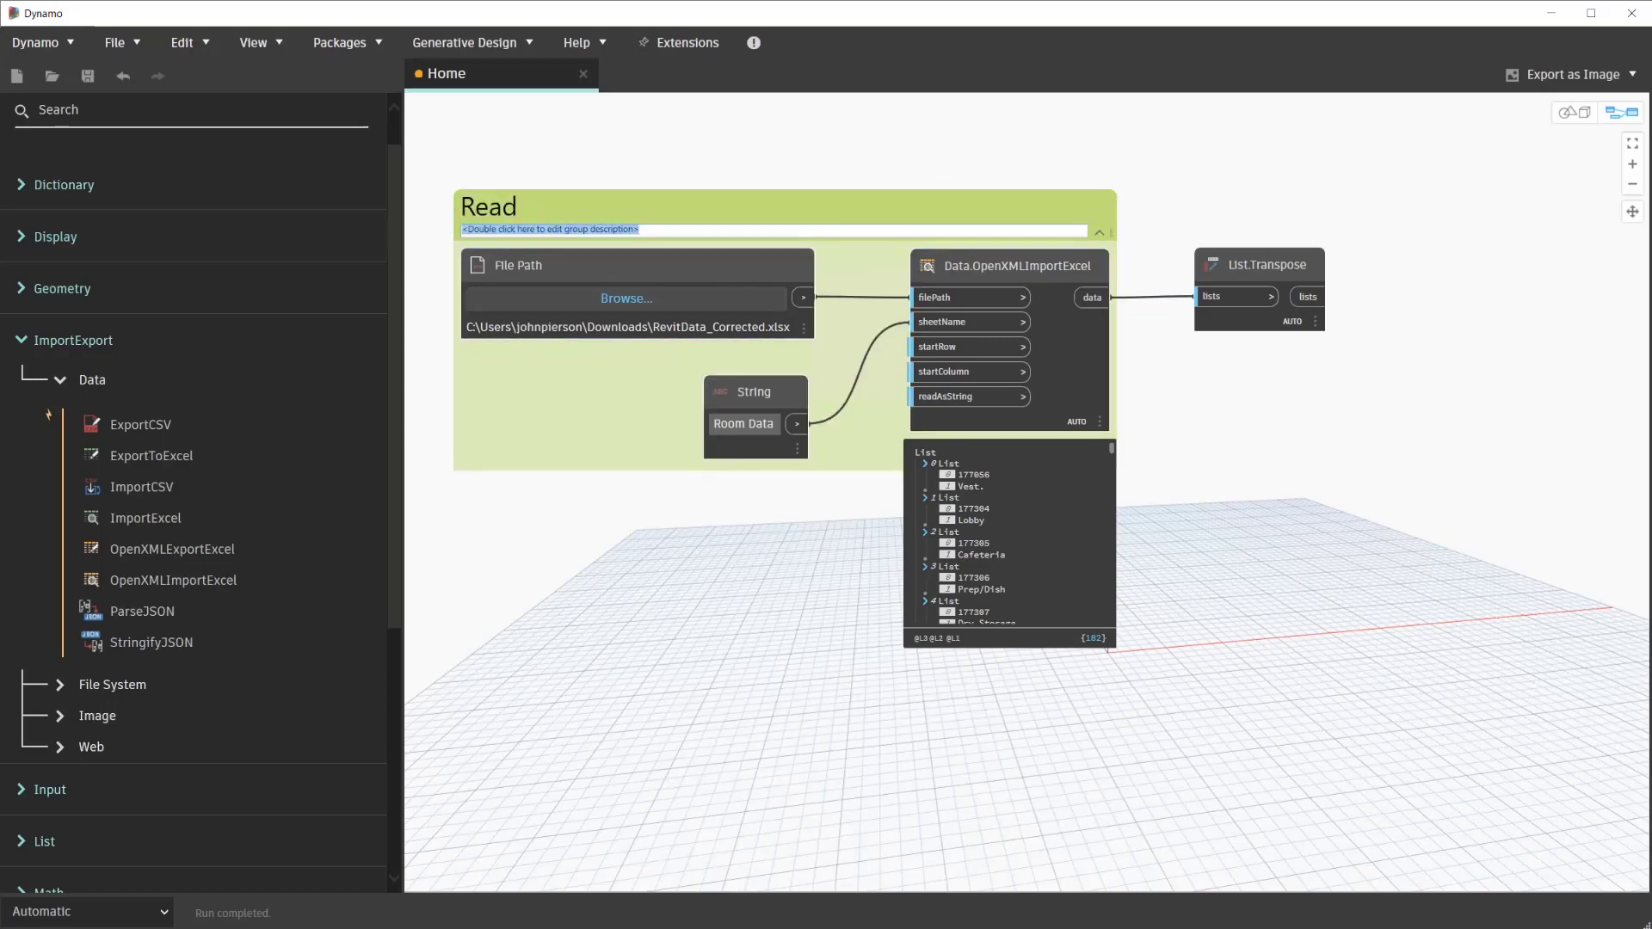
text(Excel)
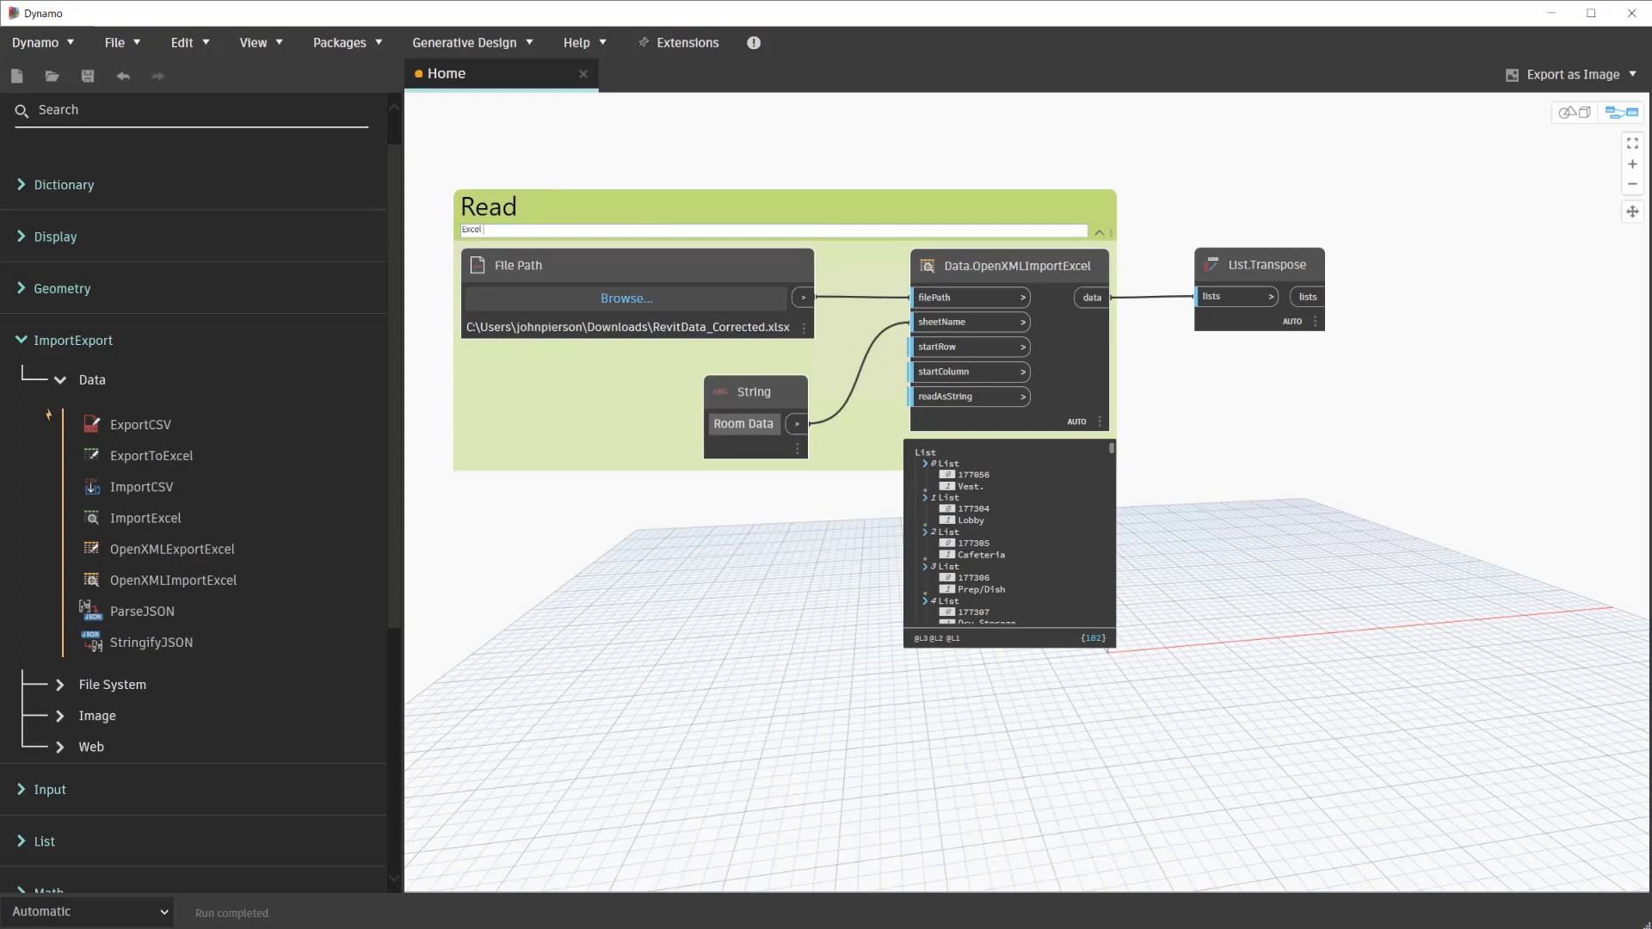
text( data for room n)
text(ames)
right_click(676, 202)
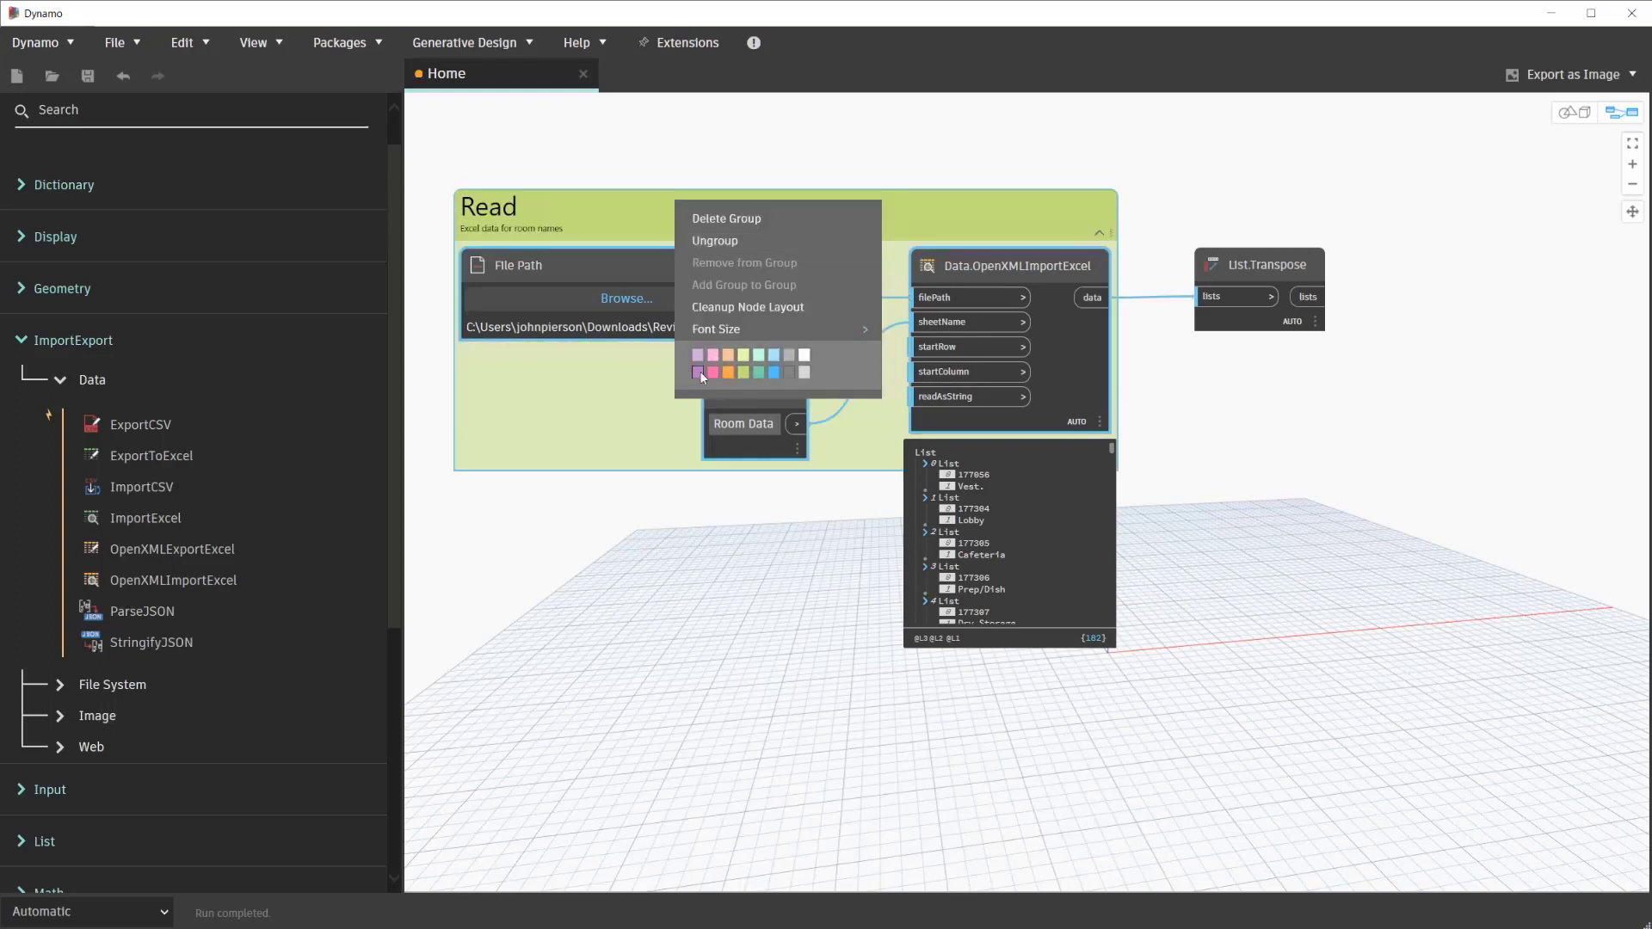
click(700, 372)
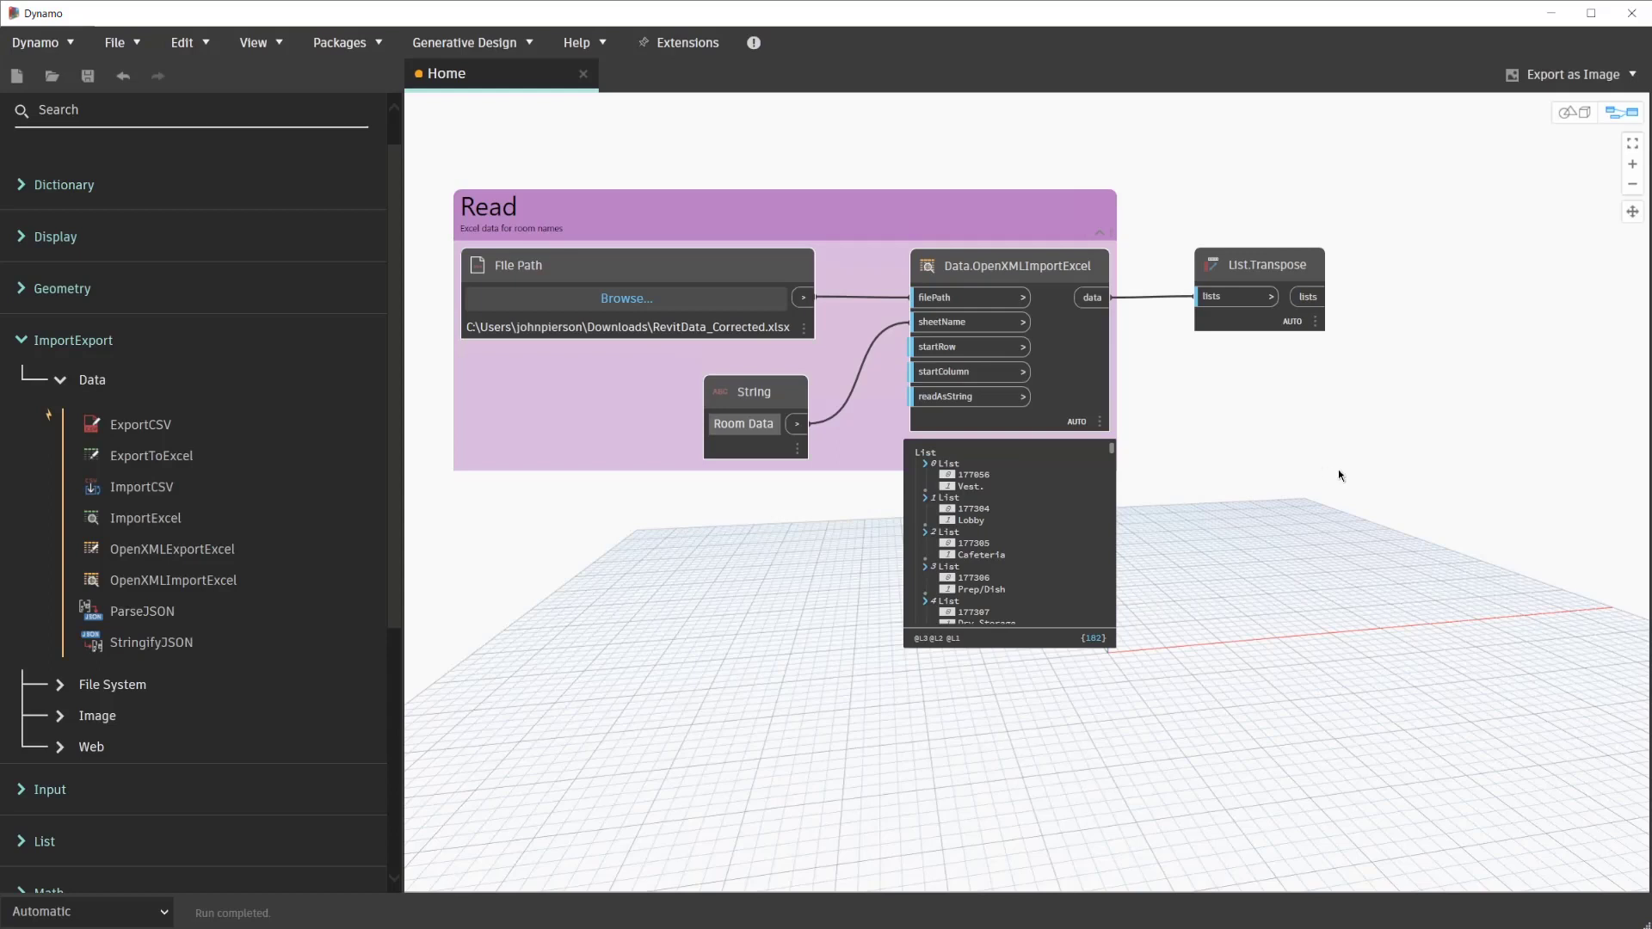
mouse_move(1259, 289)
mouse_move(1258, 346)
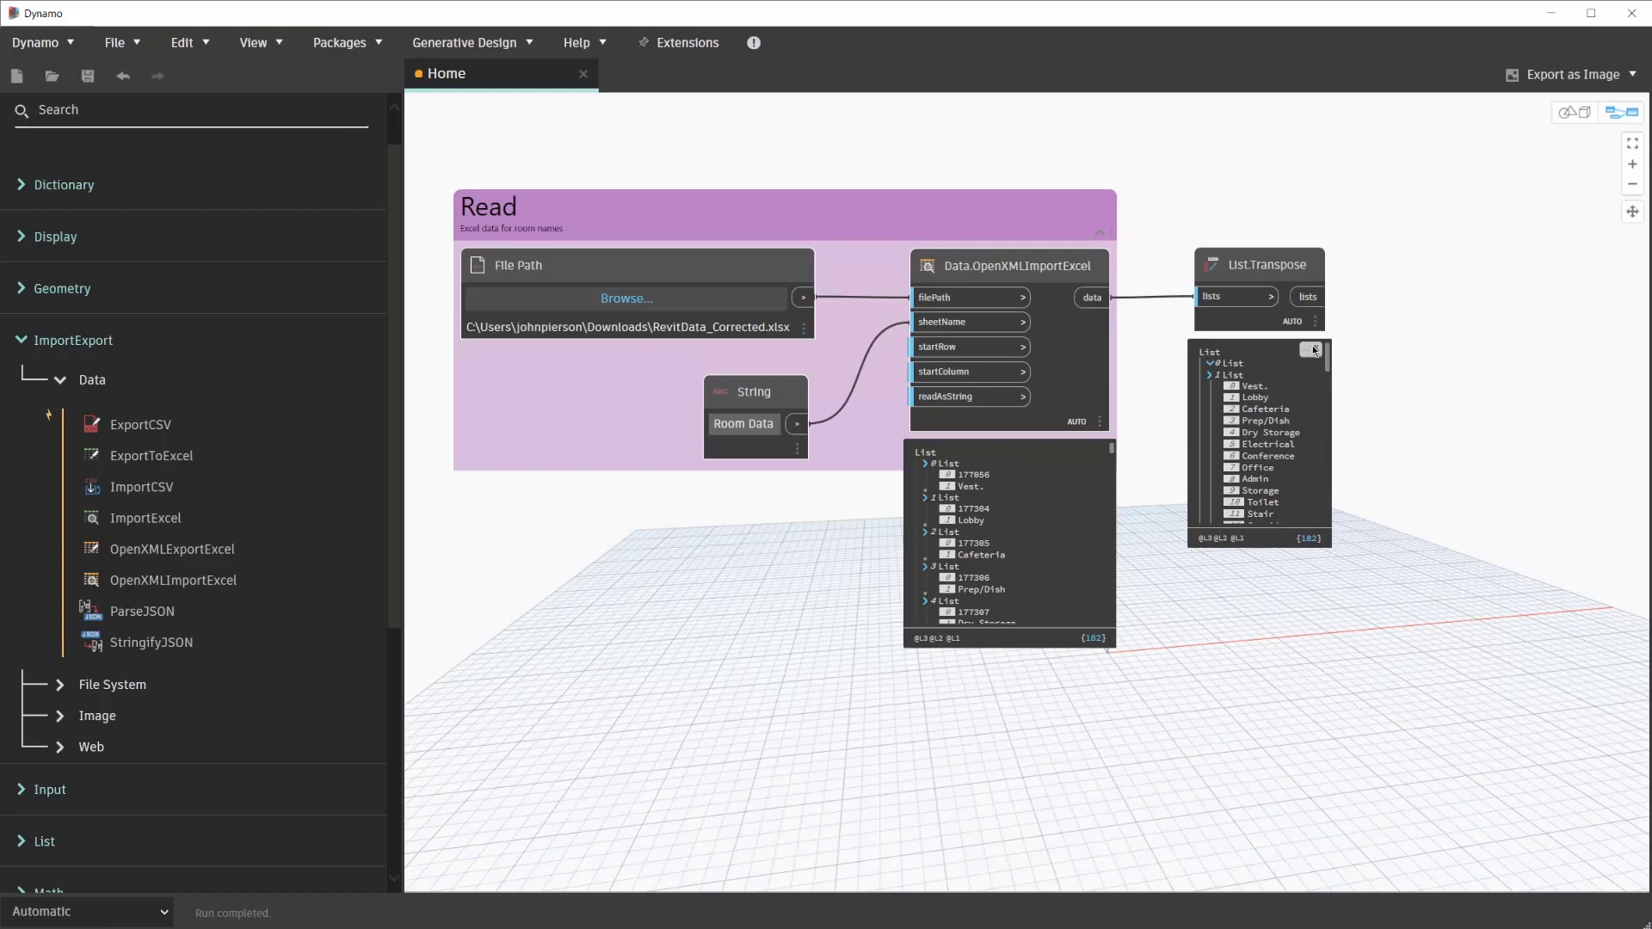
- Add a List.GetItemAtIndex node from the library's List > Inspect category
click(168, 345)
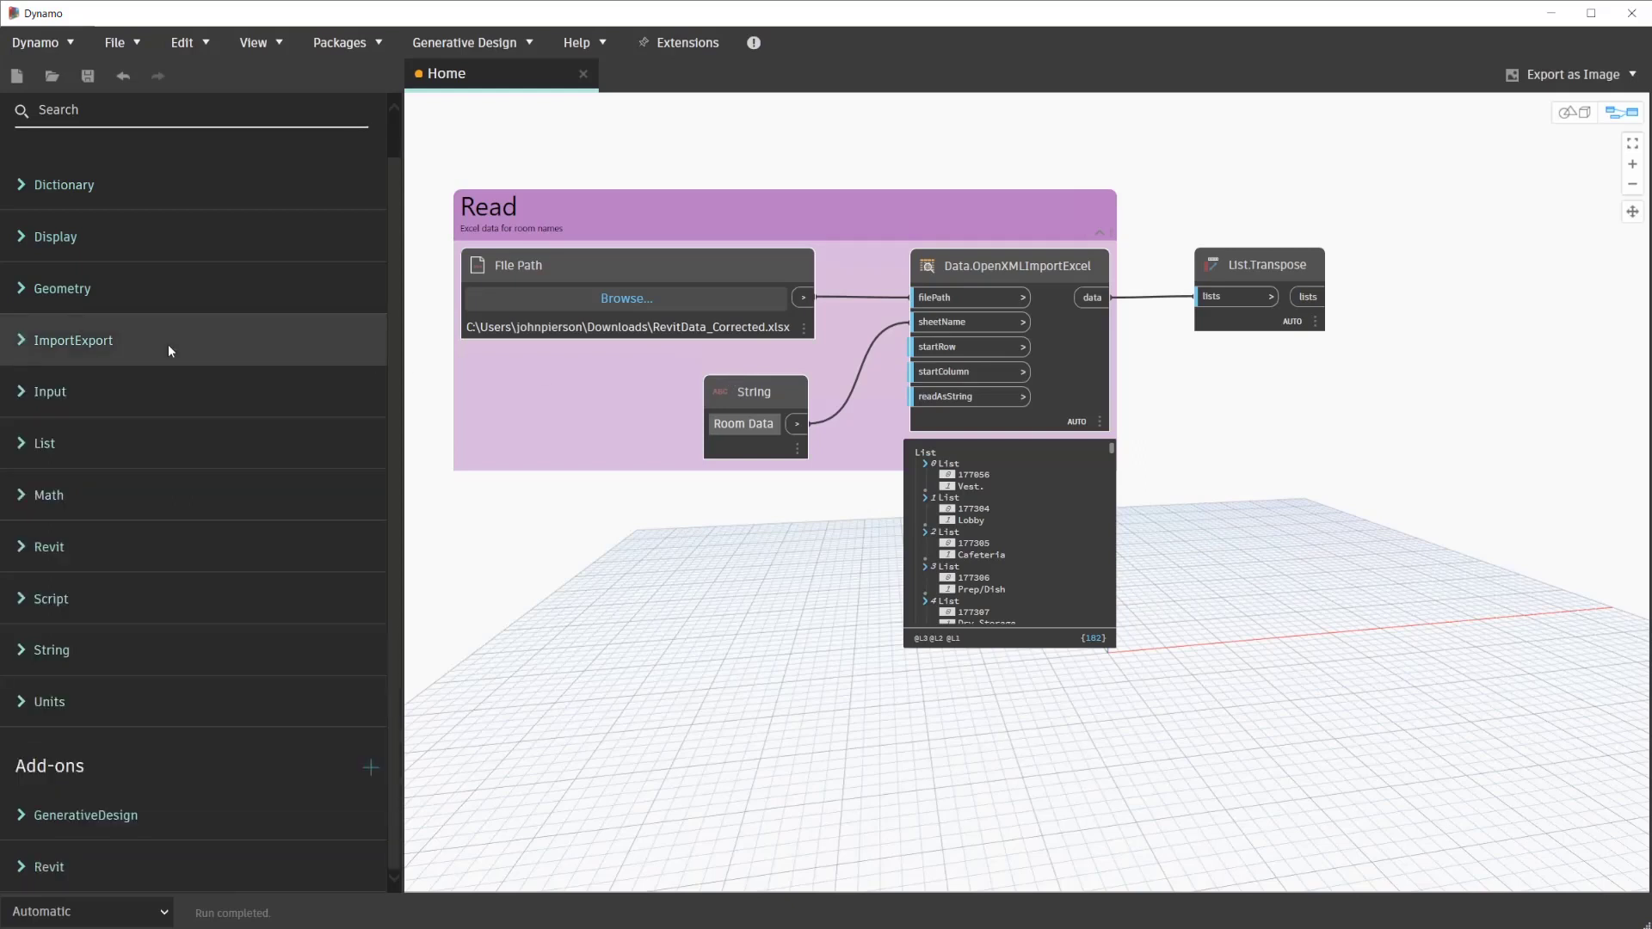
click(69, 443)
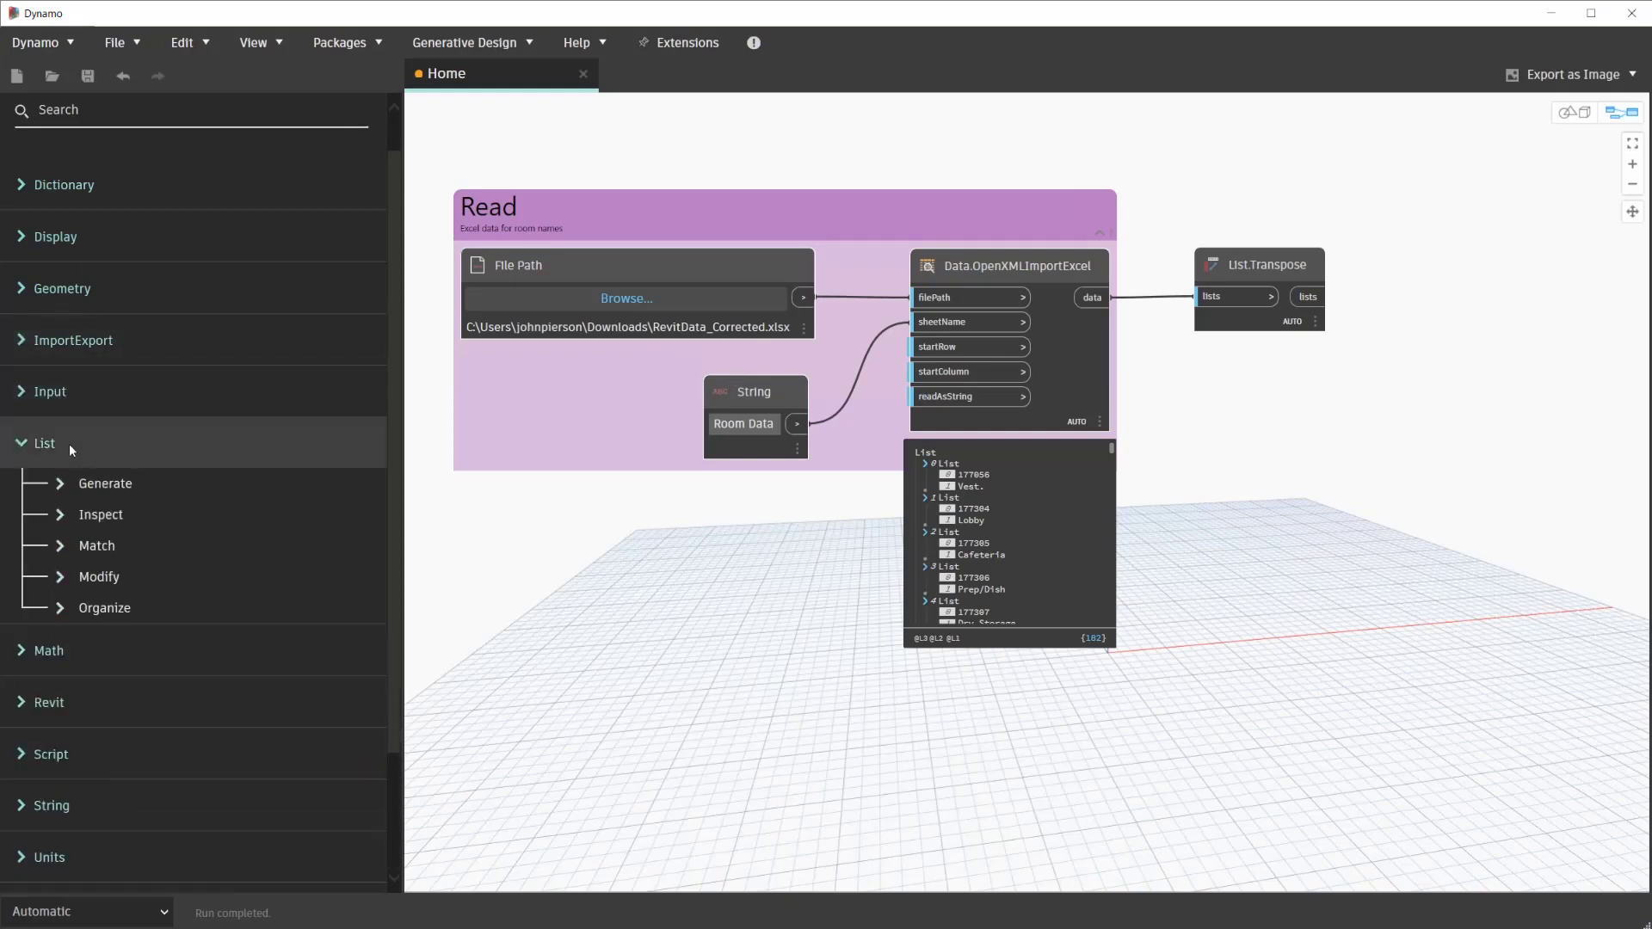
click(70, 514)
scroll(134, 562, down, 1)
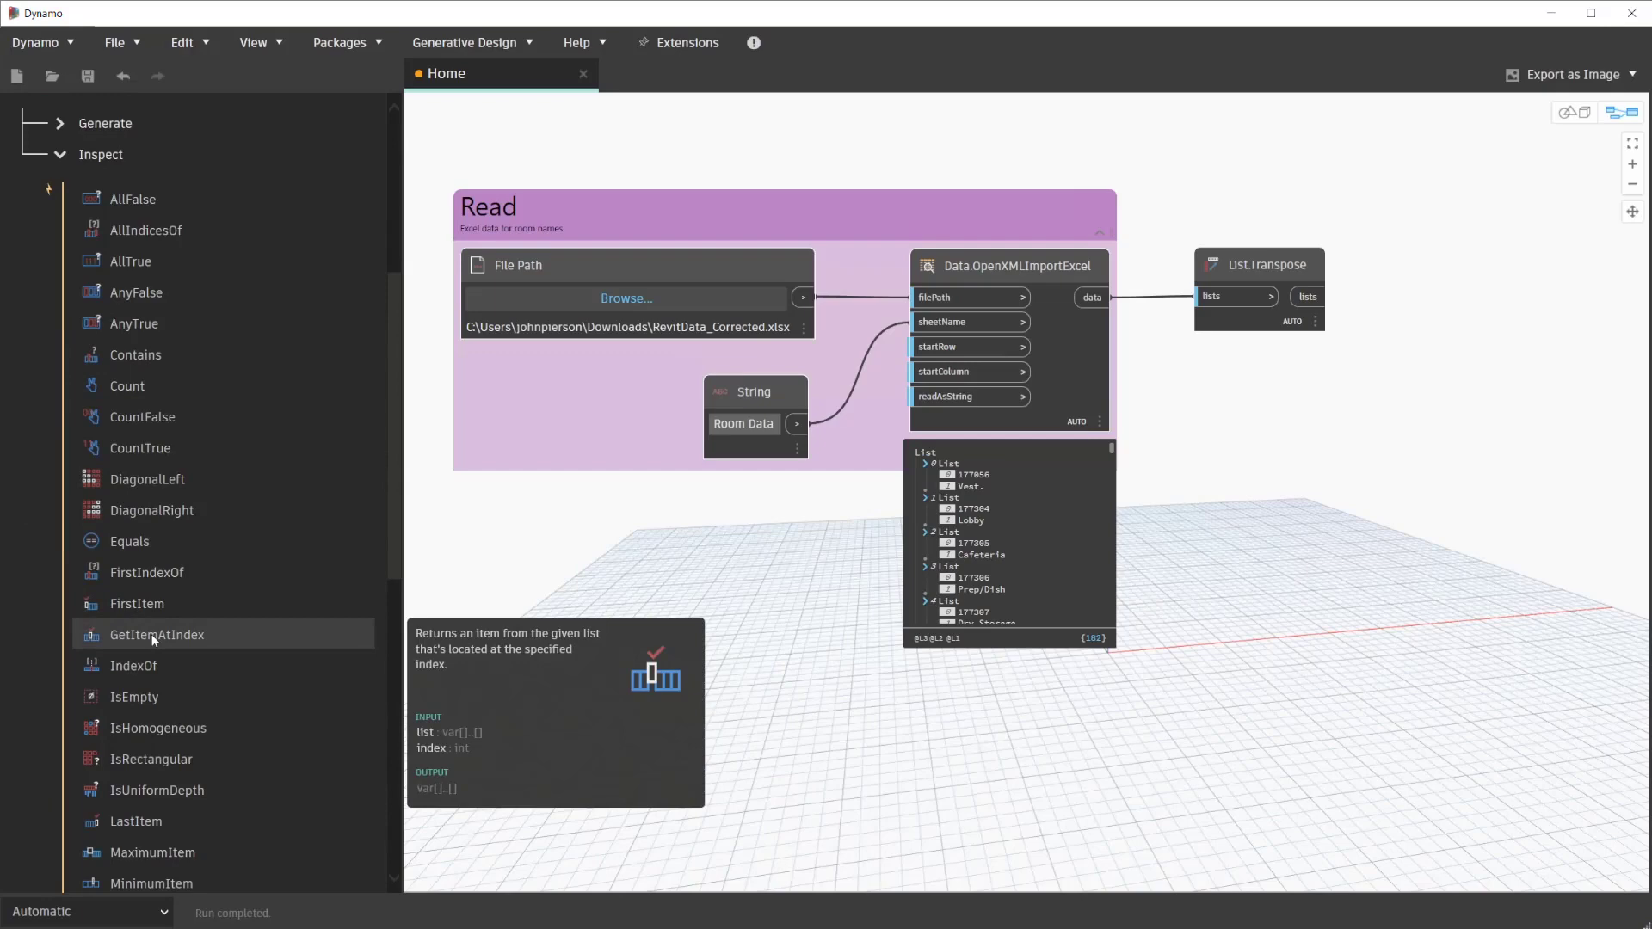
click(151, 634)
drag(1160, 521, 1506, 177)
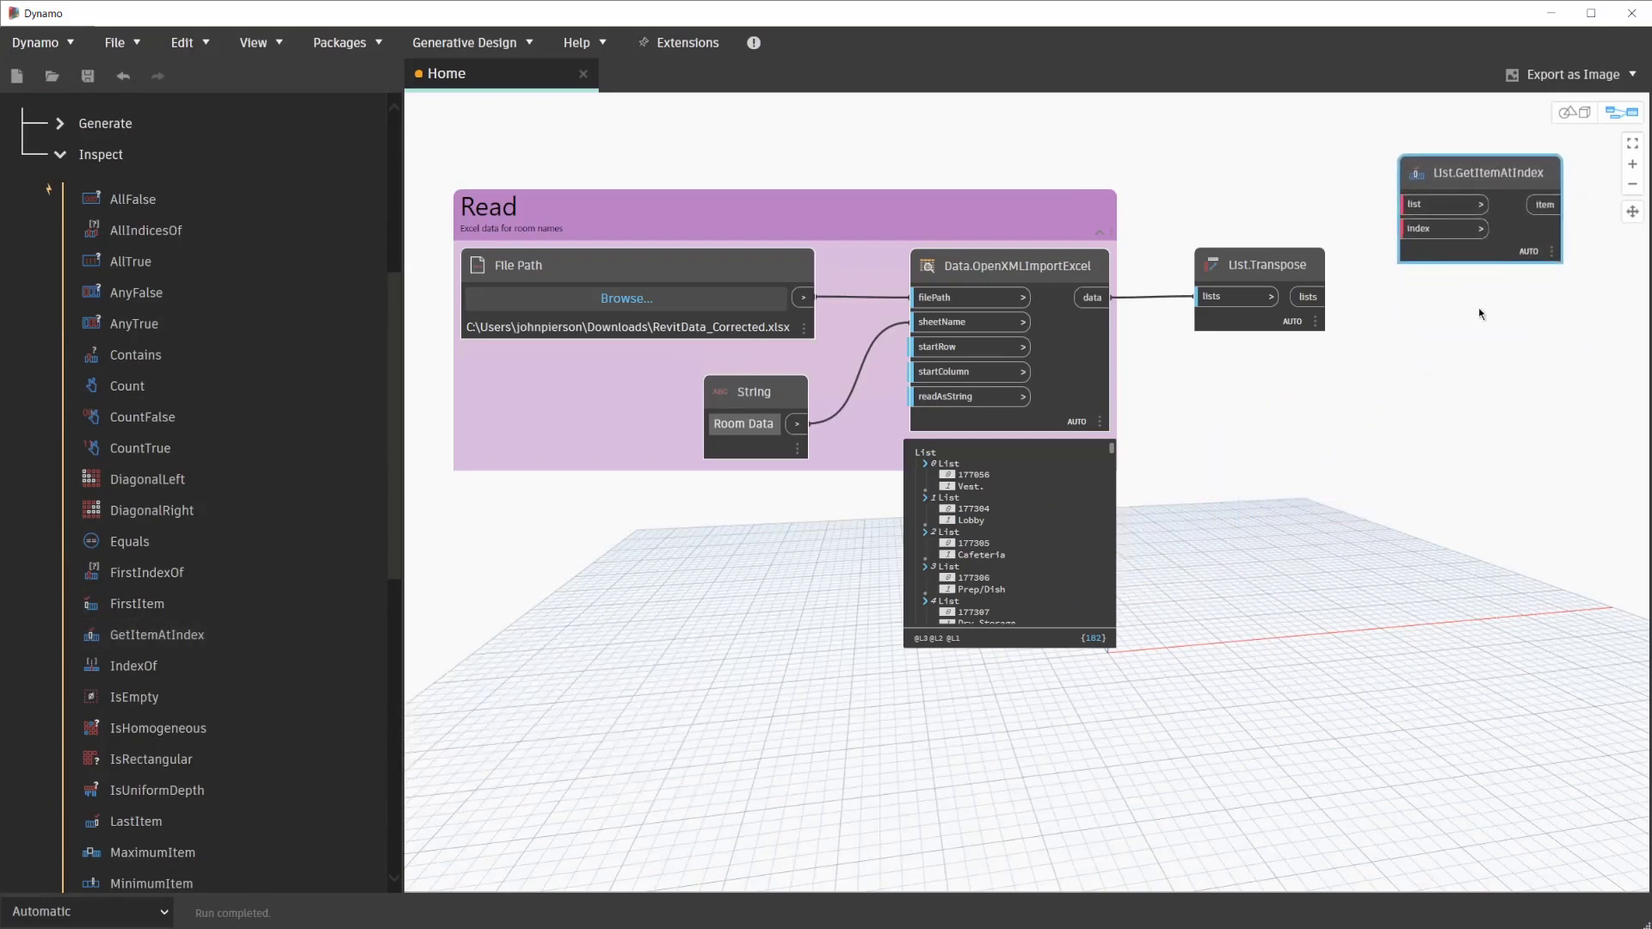
scroll(1476, 314, down, 2)
- Feed the transposed lists into GetItemAtIndex's list input and review the Transpose preview
middle_drag(1450, 319, 1331, 332)
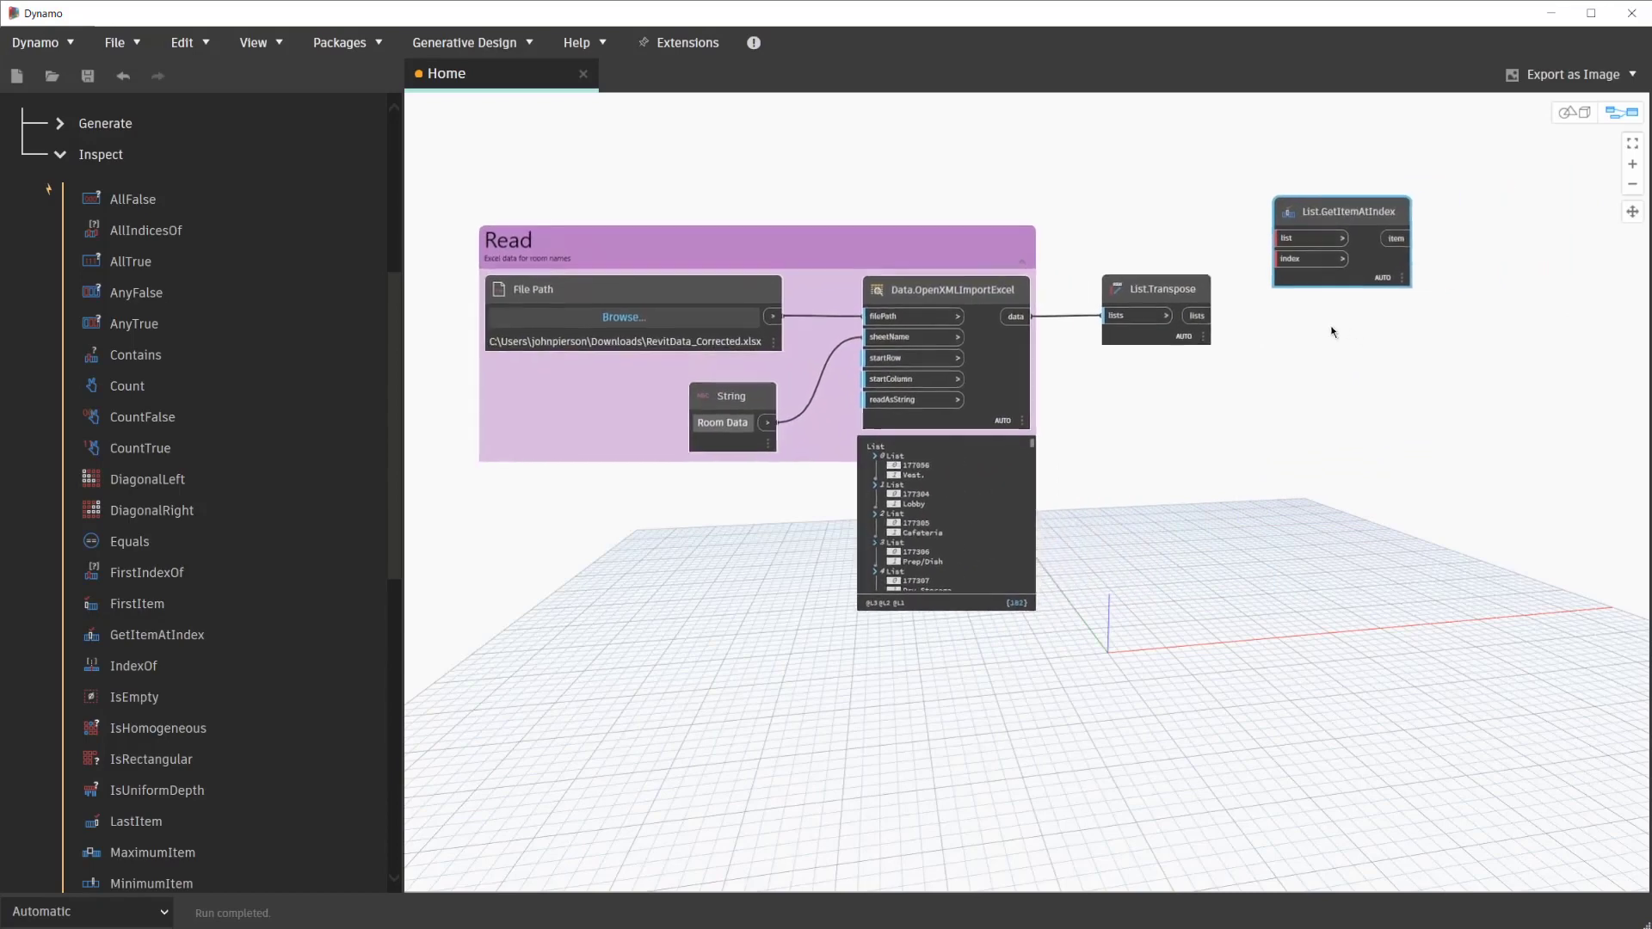
click(1190, 317)
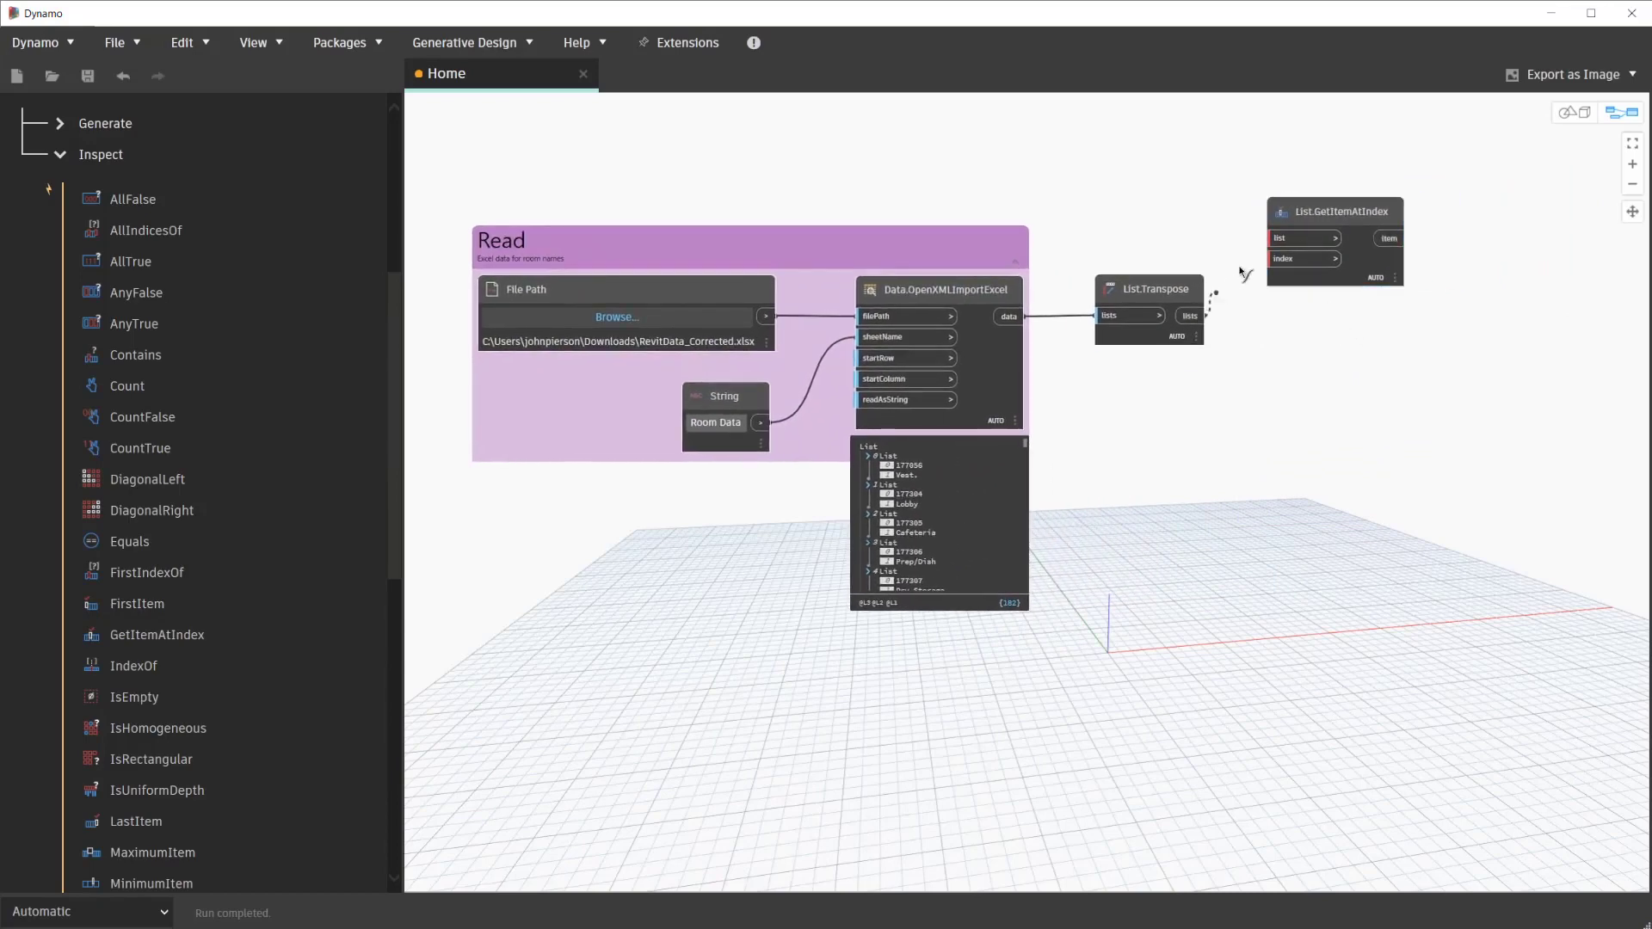
click(1291, 239)
drag(1328, 205, 1383, 209)
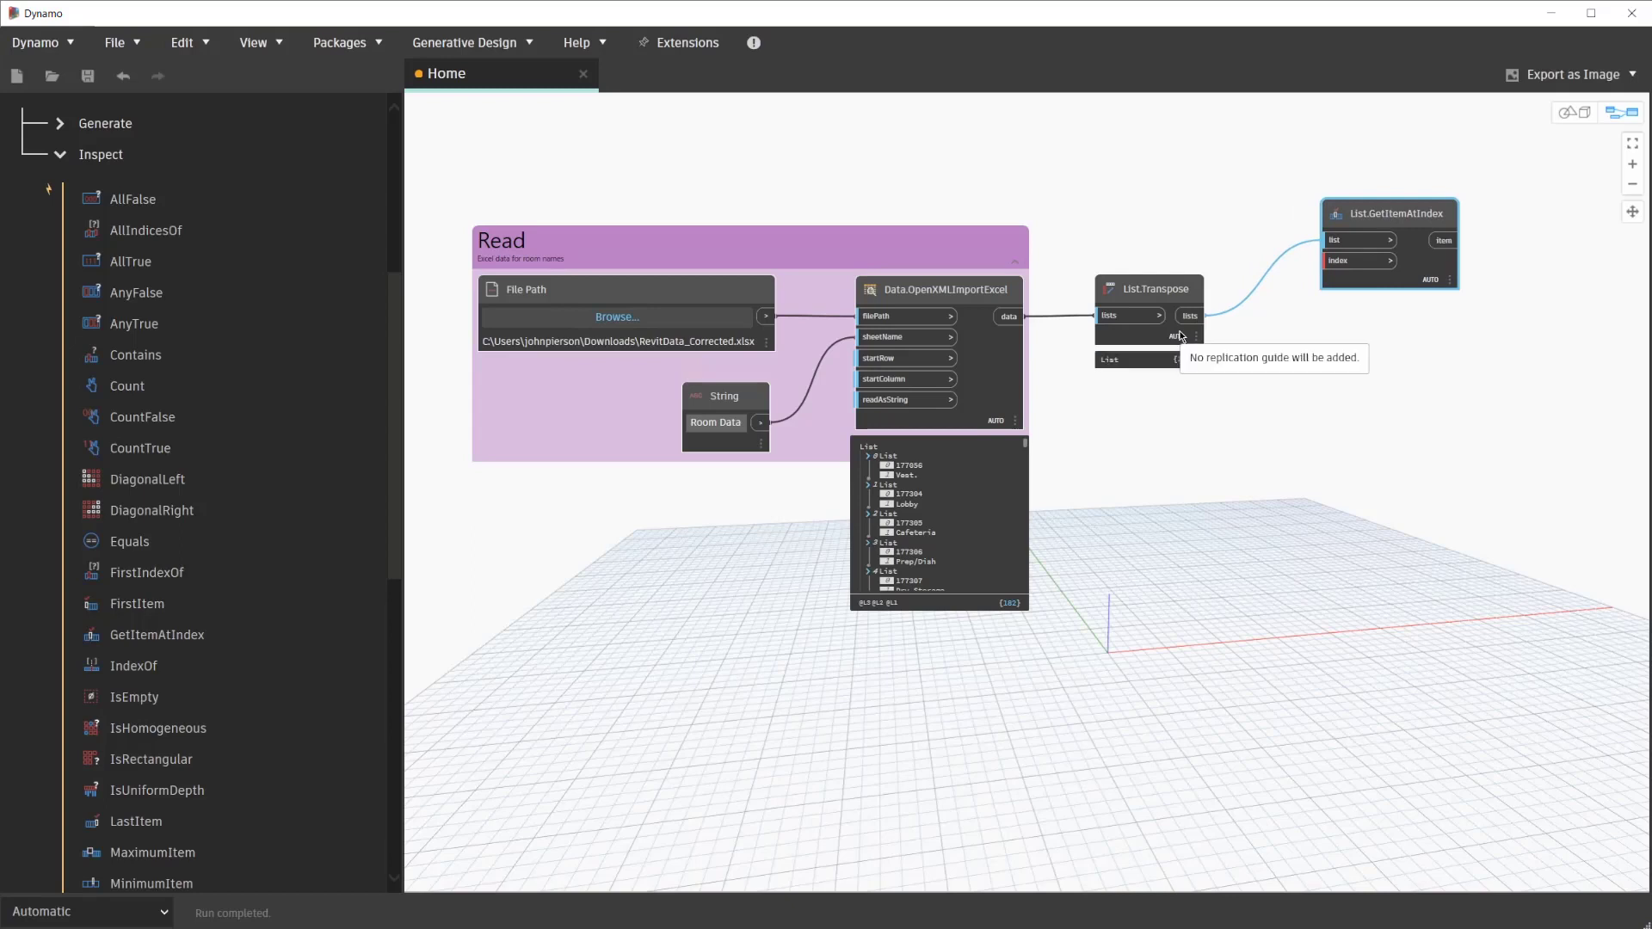
mouse_move(1149, 375)
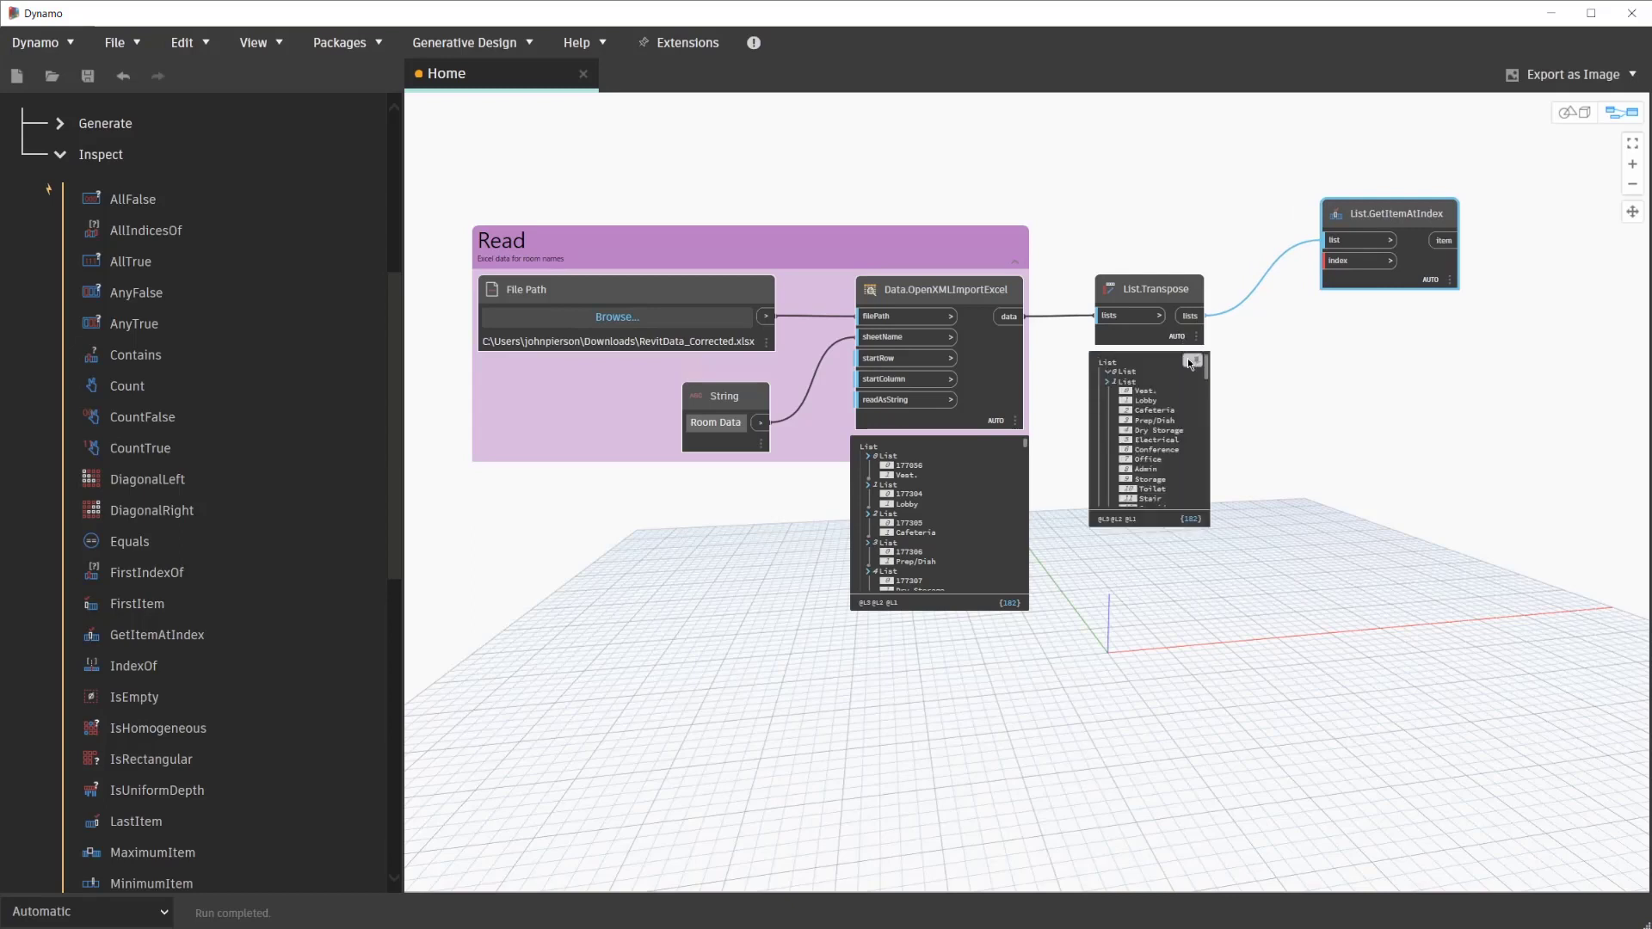
click(1188, 358)
click(1111, 375)
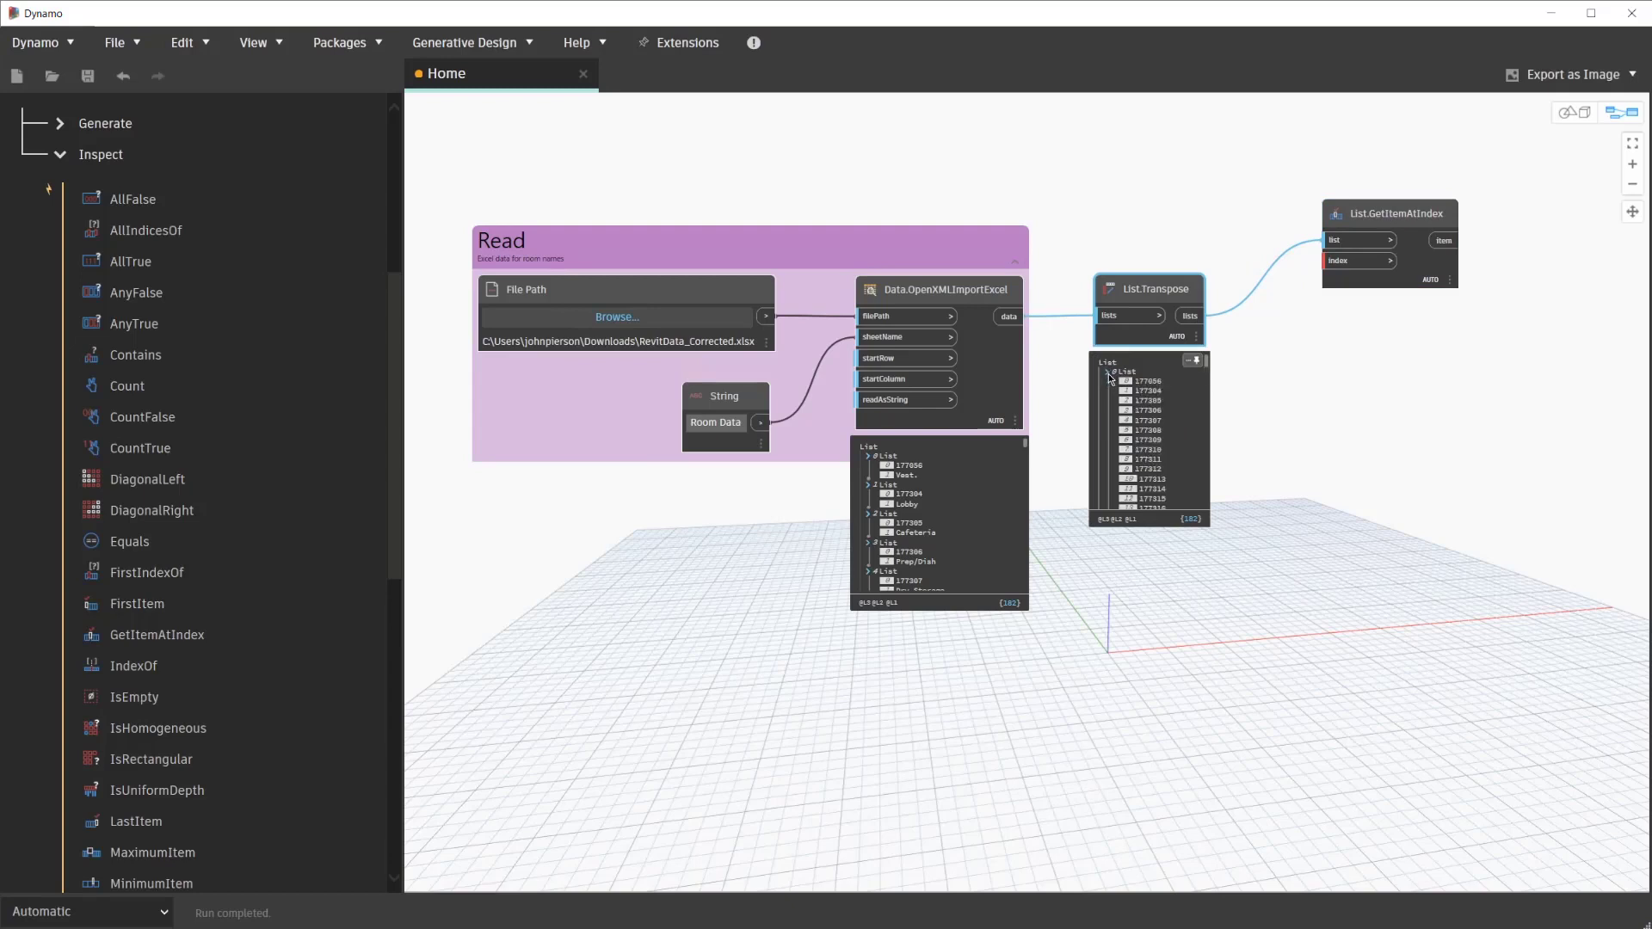
- Create a Code Block with 0; wired to index, pinning the 91 room IDs preview
double_click(1269, 346)
text(0)
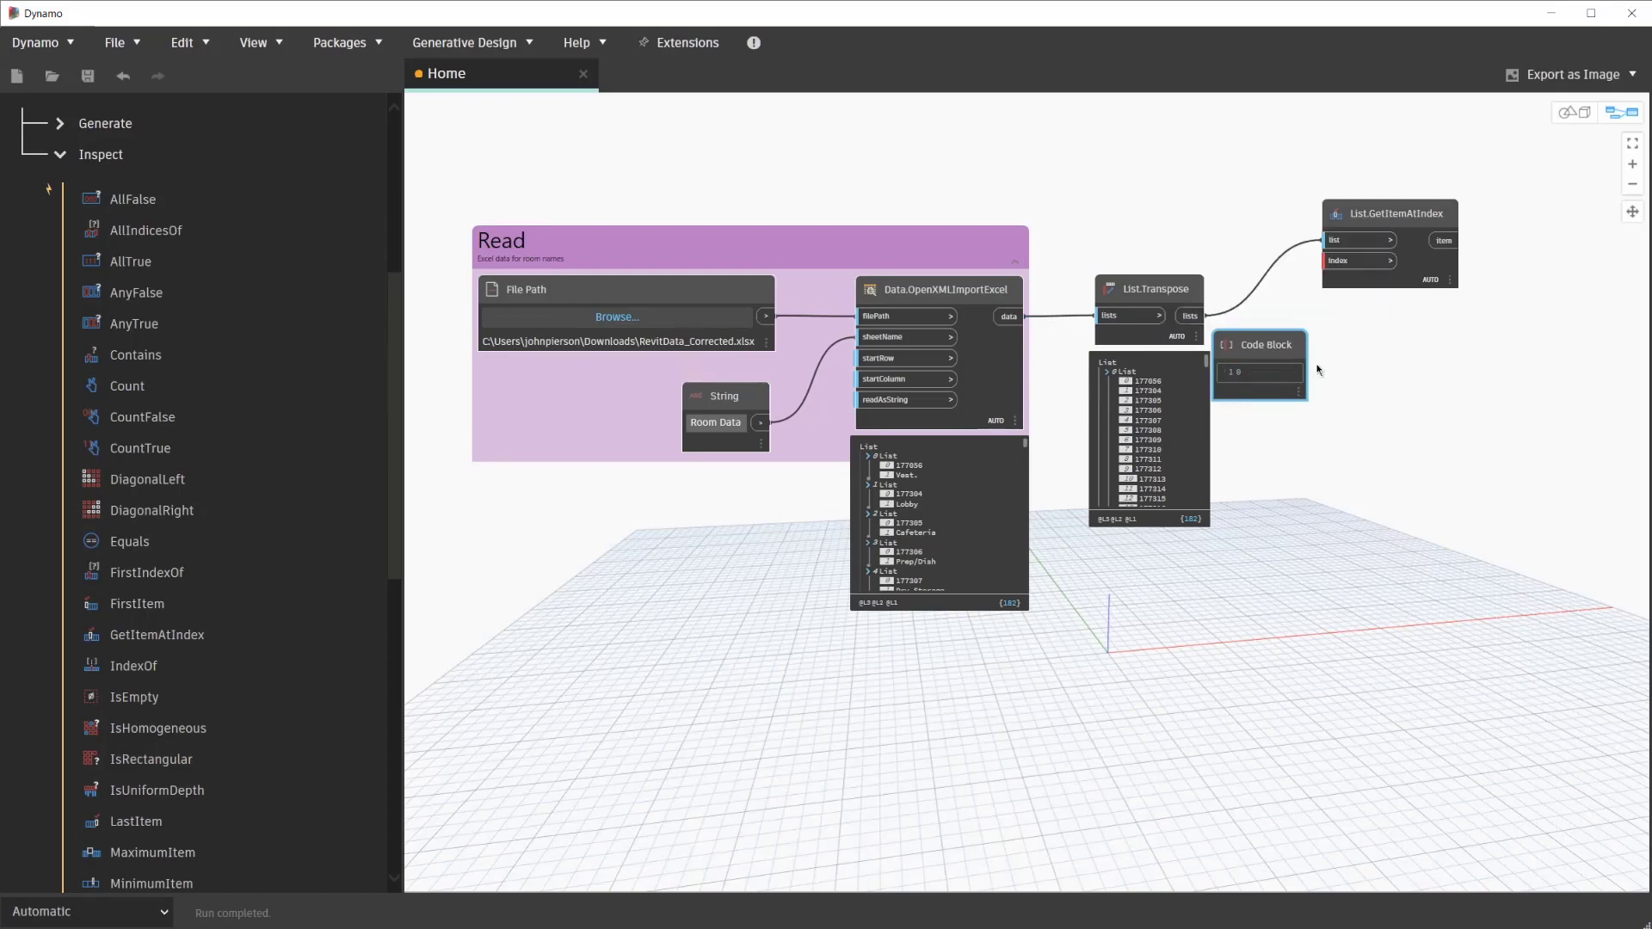
scroll(1317, 370, up, 2)
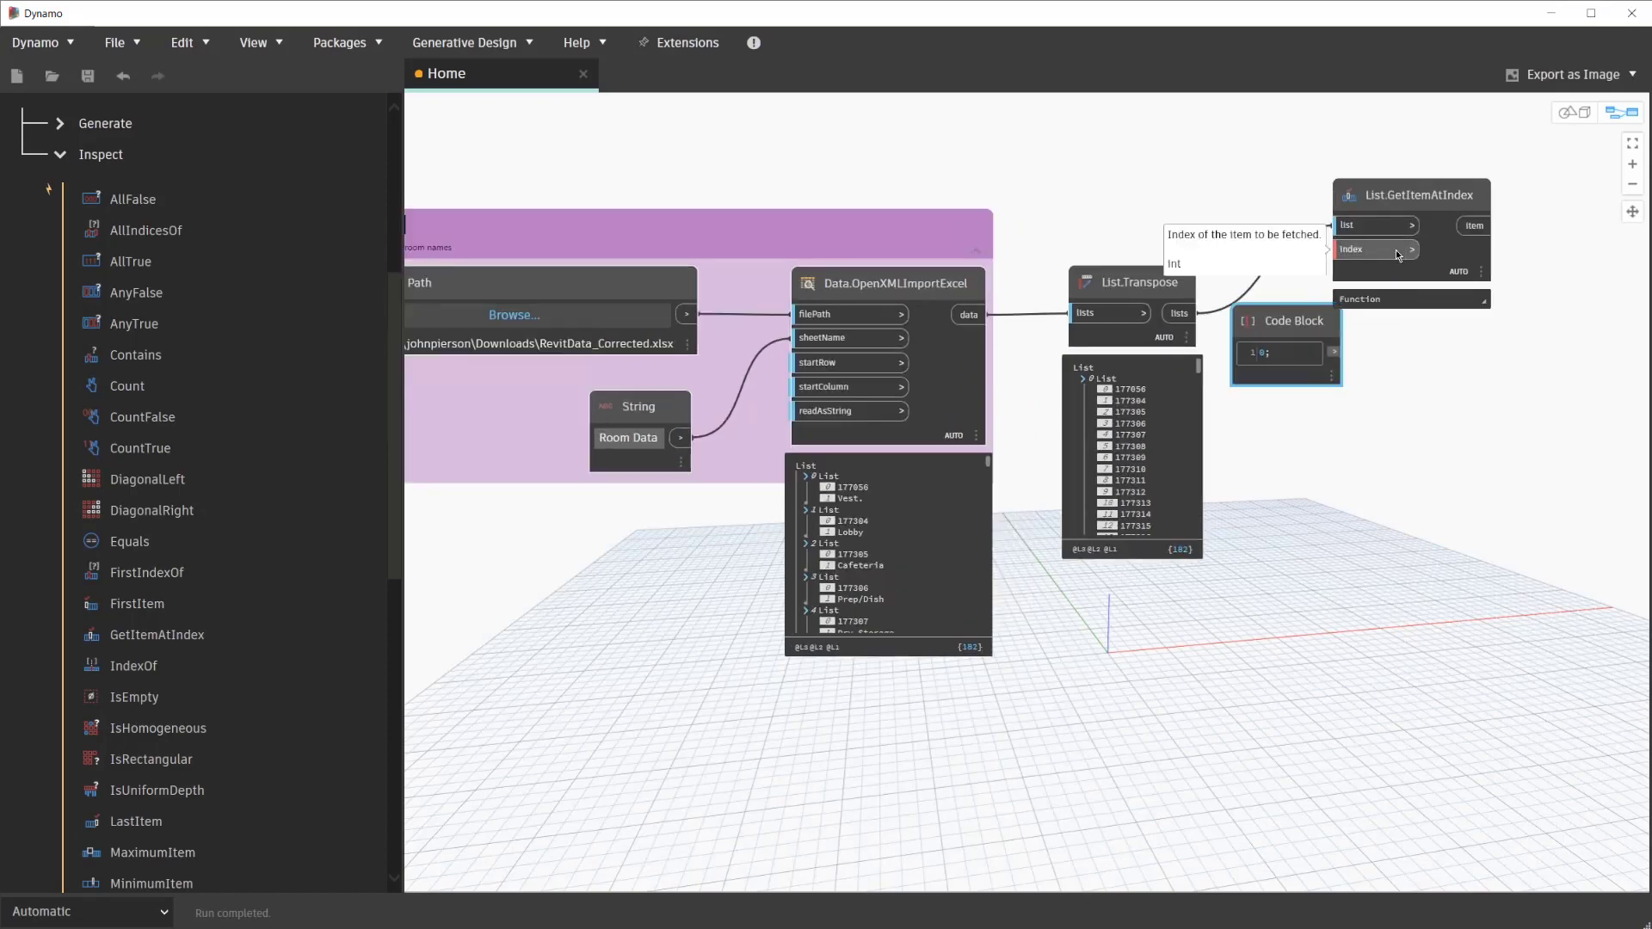
click(1395, 250)
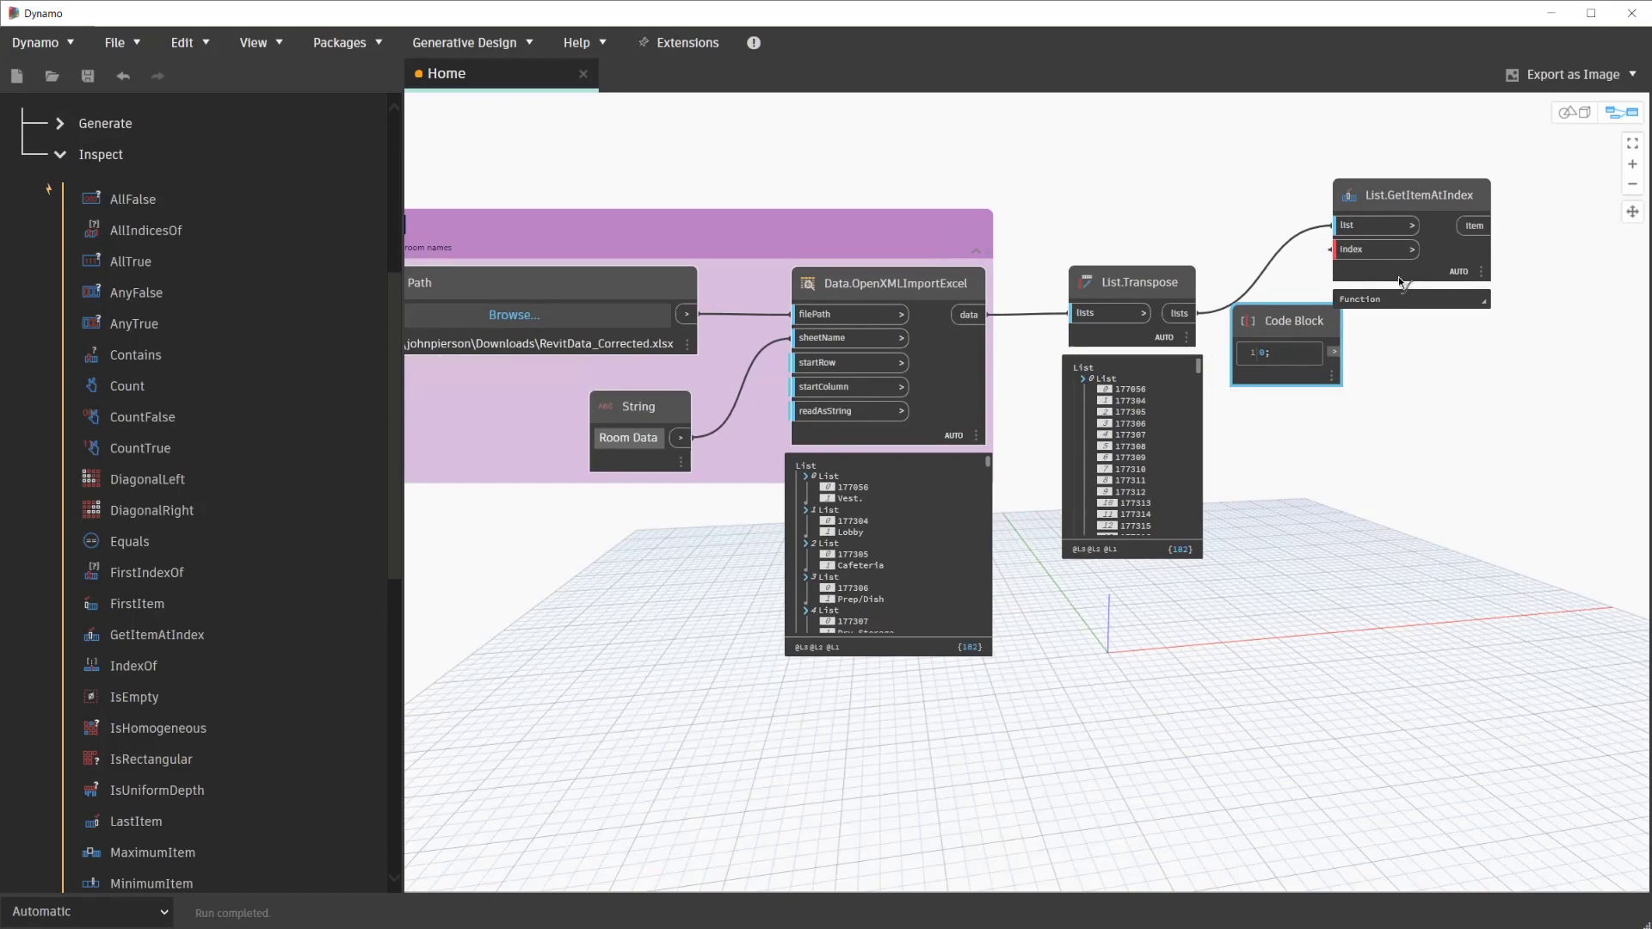
click(1334, 351)
drag(1414, 195, 1478, 238)
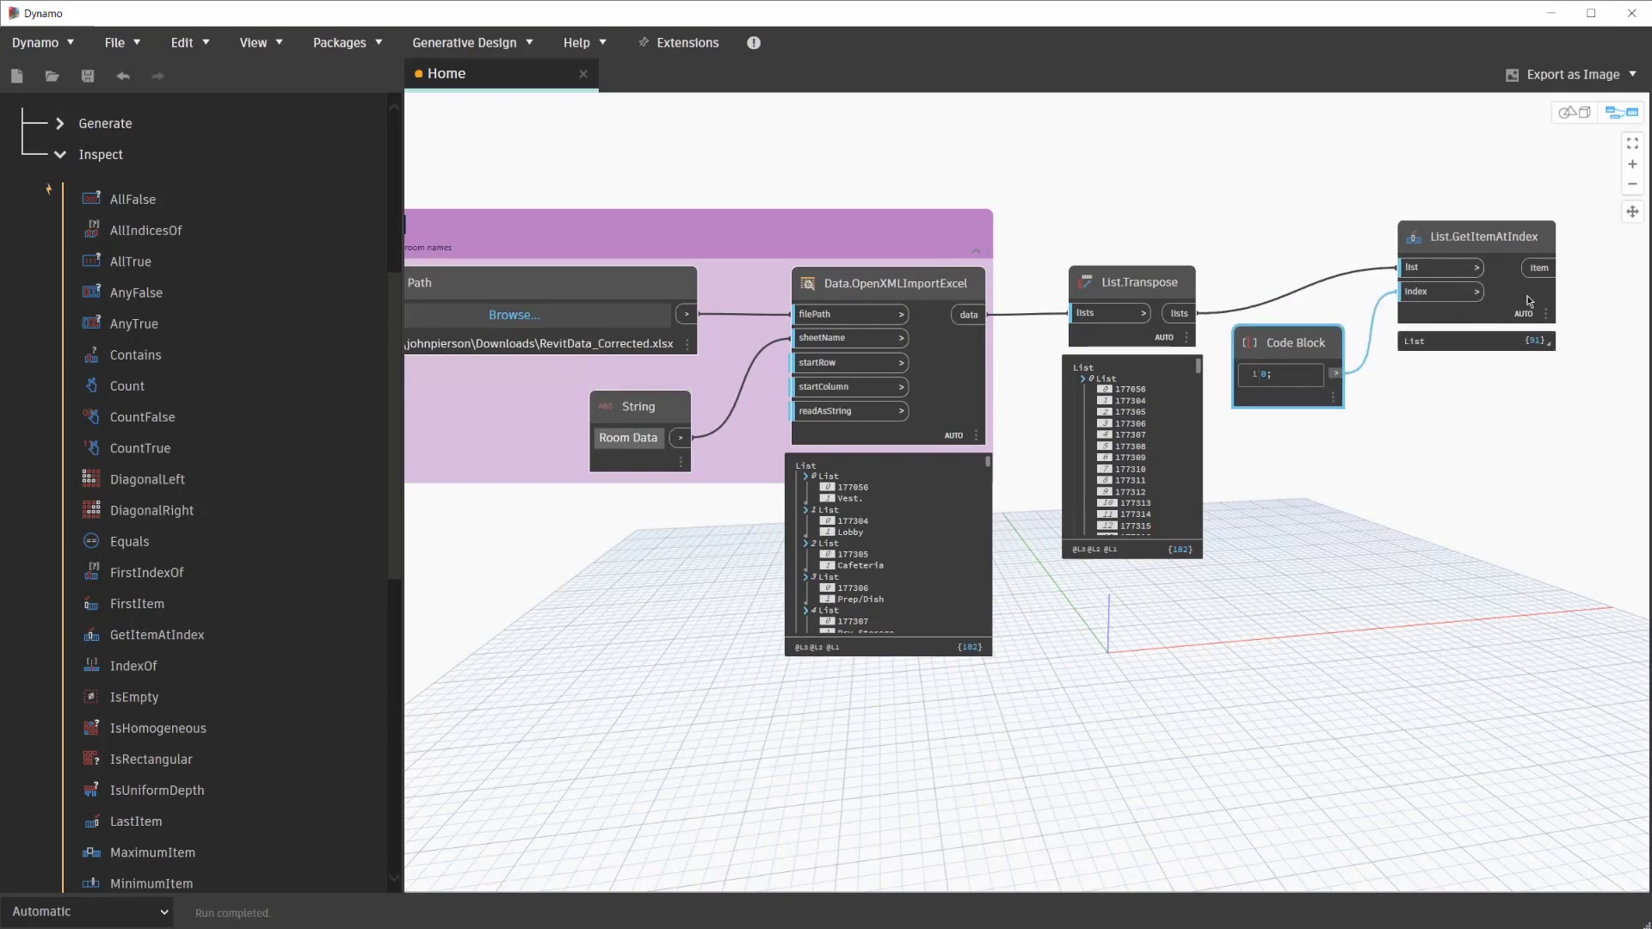
click(1546, 344)
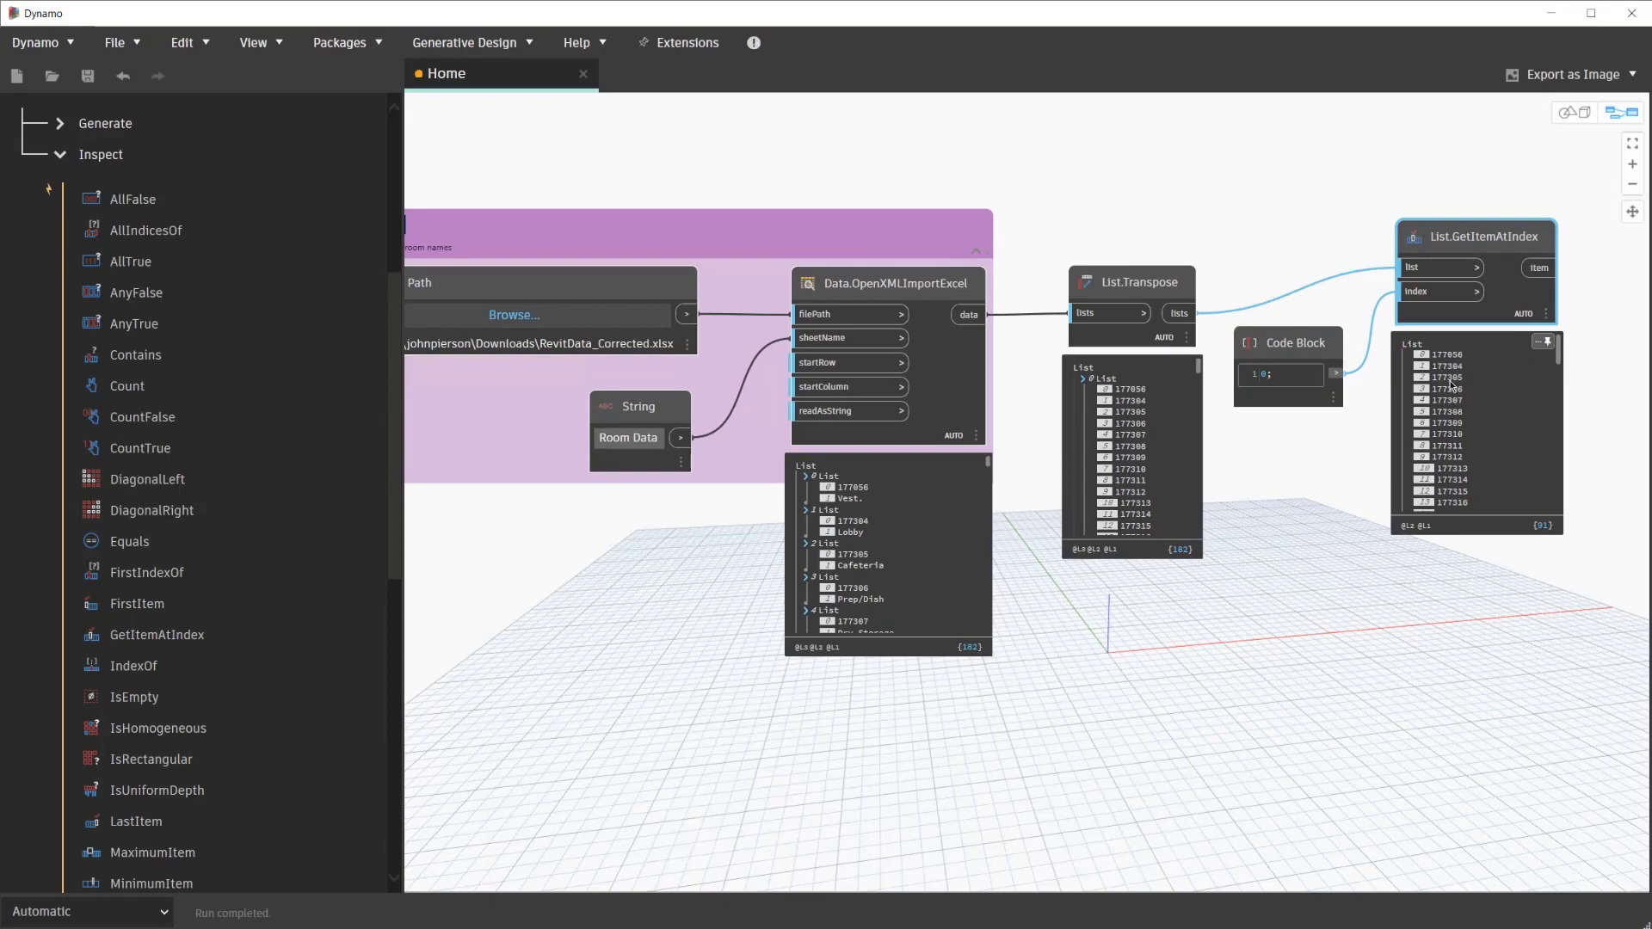
- Duplicate the GetItemAtIndex node below the first and pin its preview
drag(1487, 313, 1481, 357)
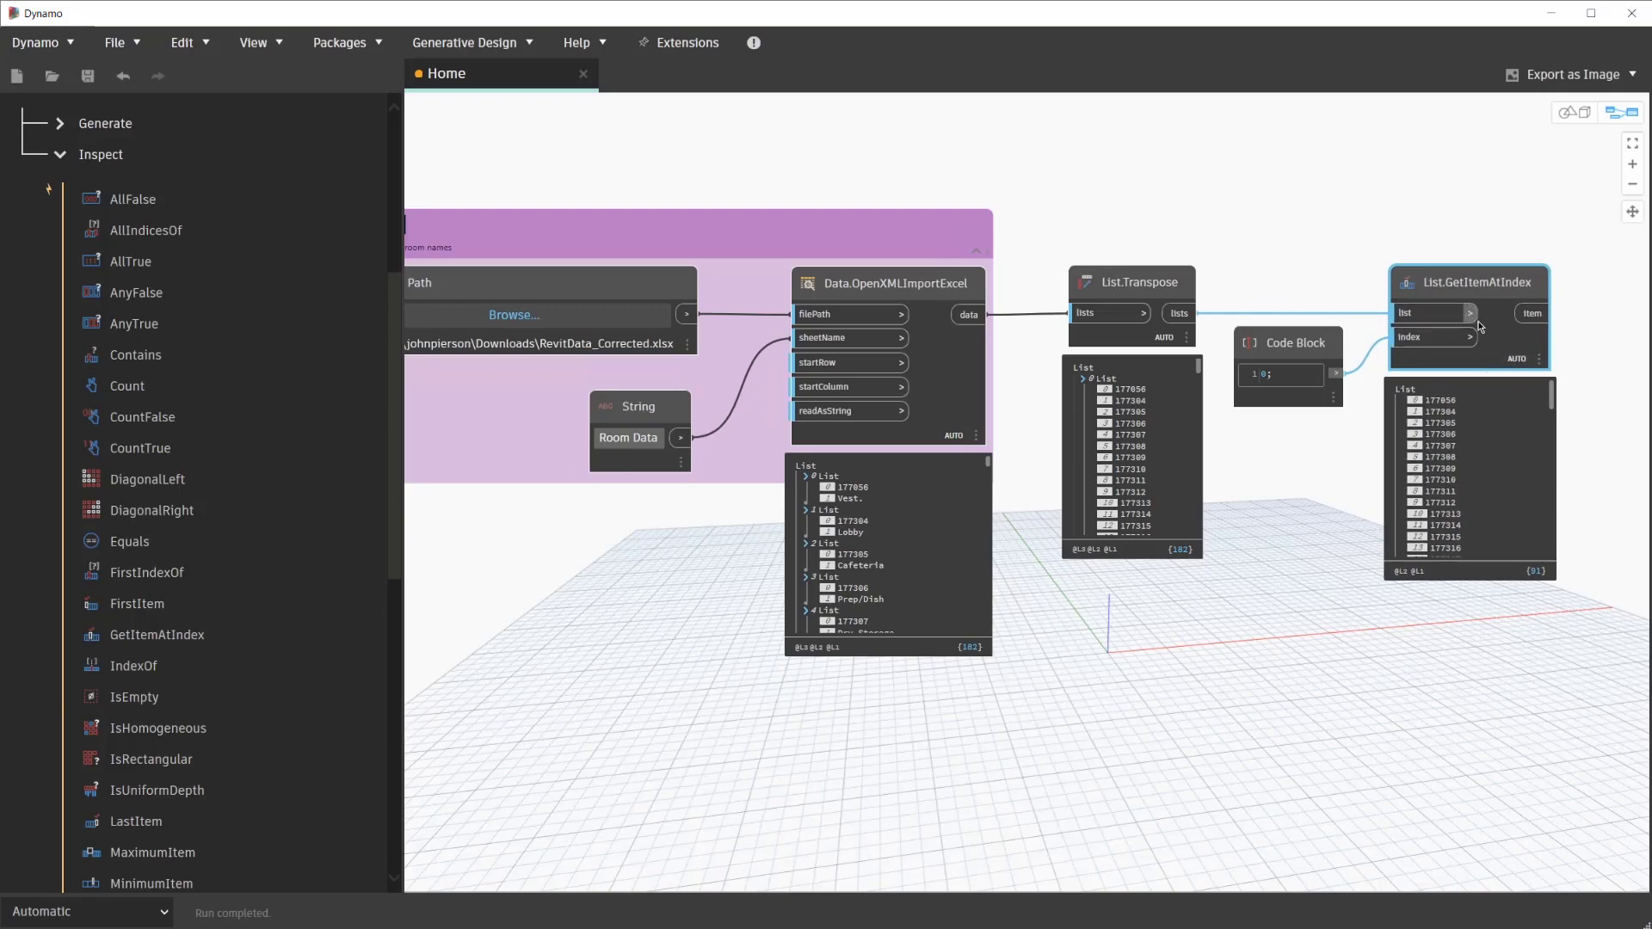
click(1539, 388)
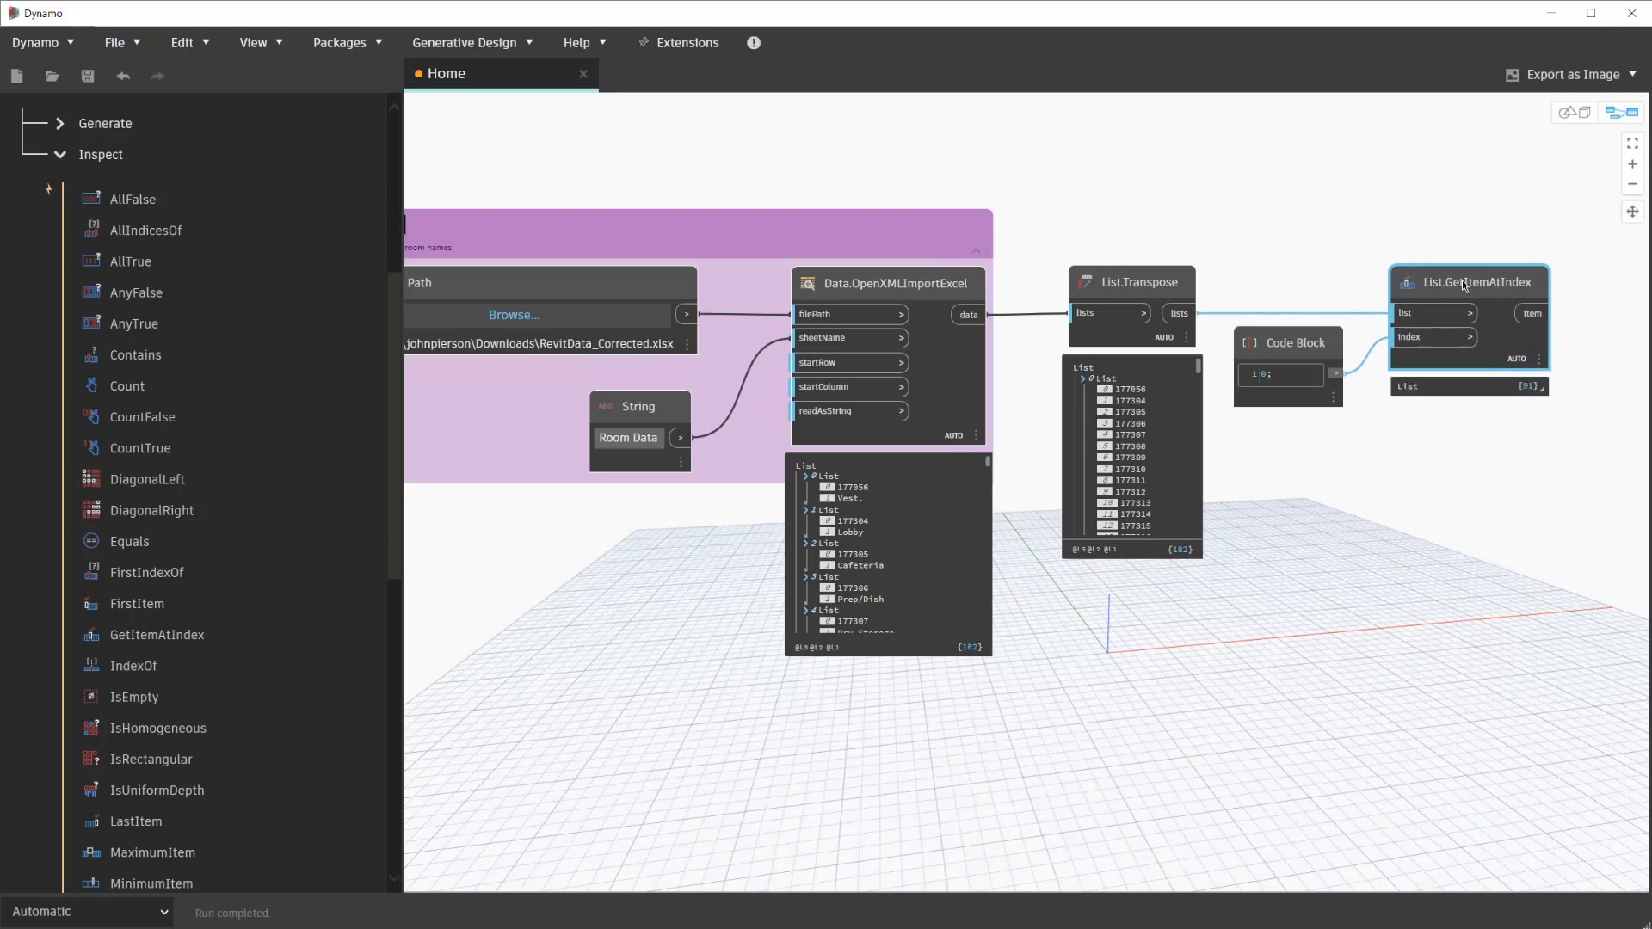
ctrl+drag(1494, 283, 1472, 427)
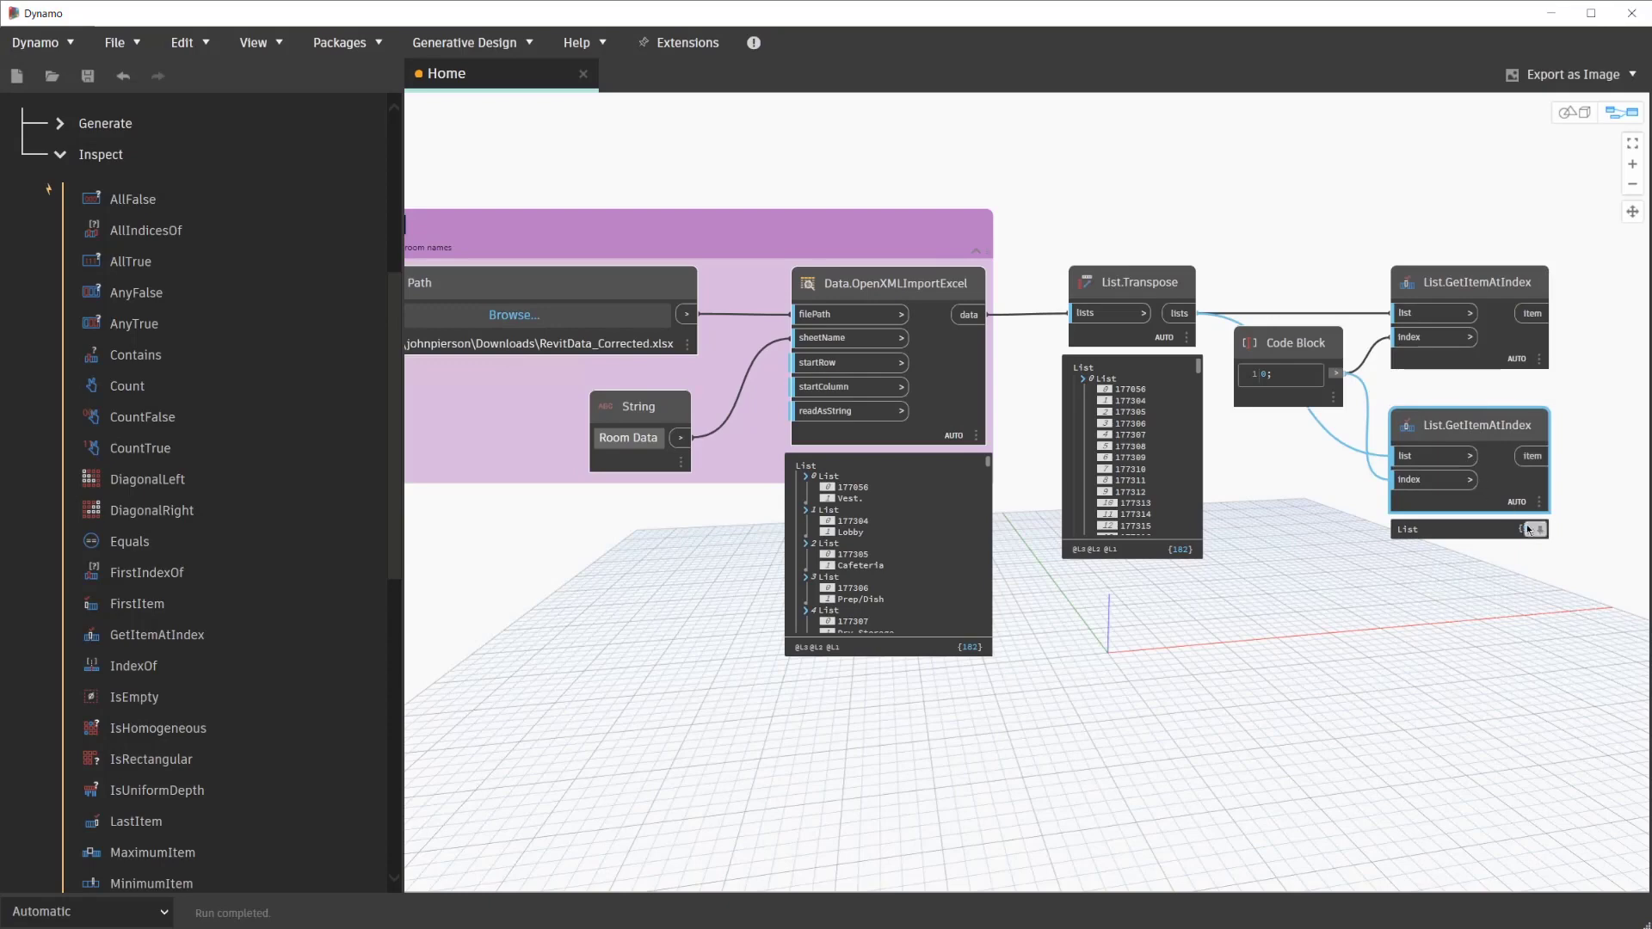
click(1532, 529)
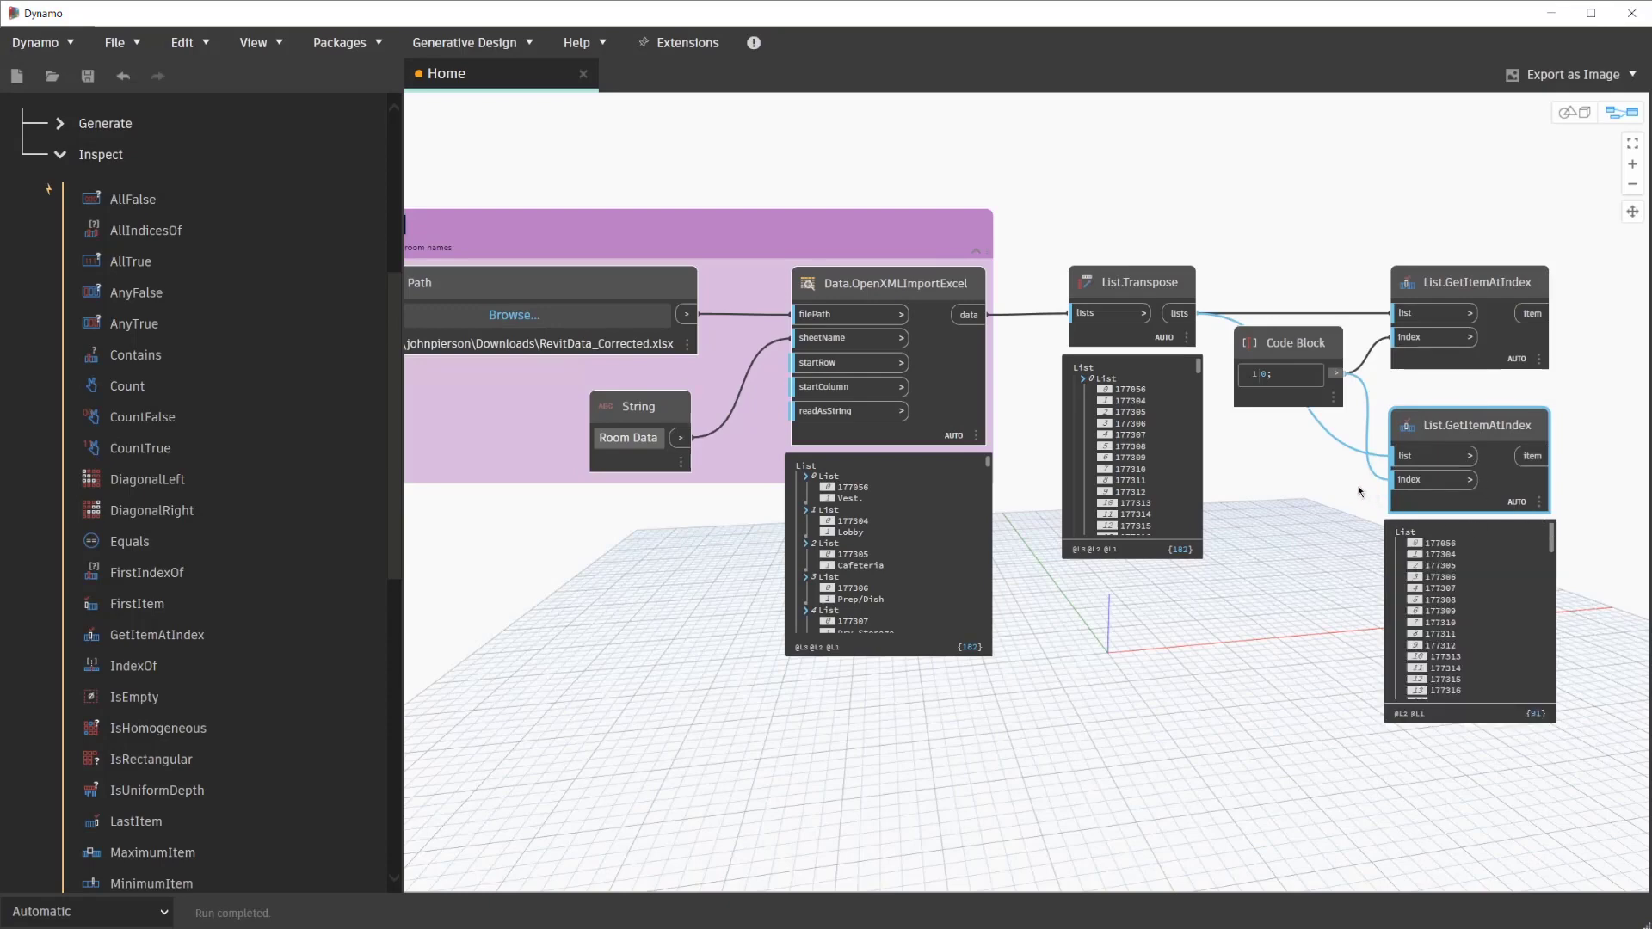
mouse_move(1288, 366)
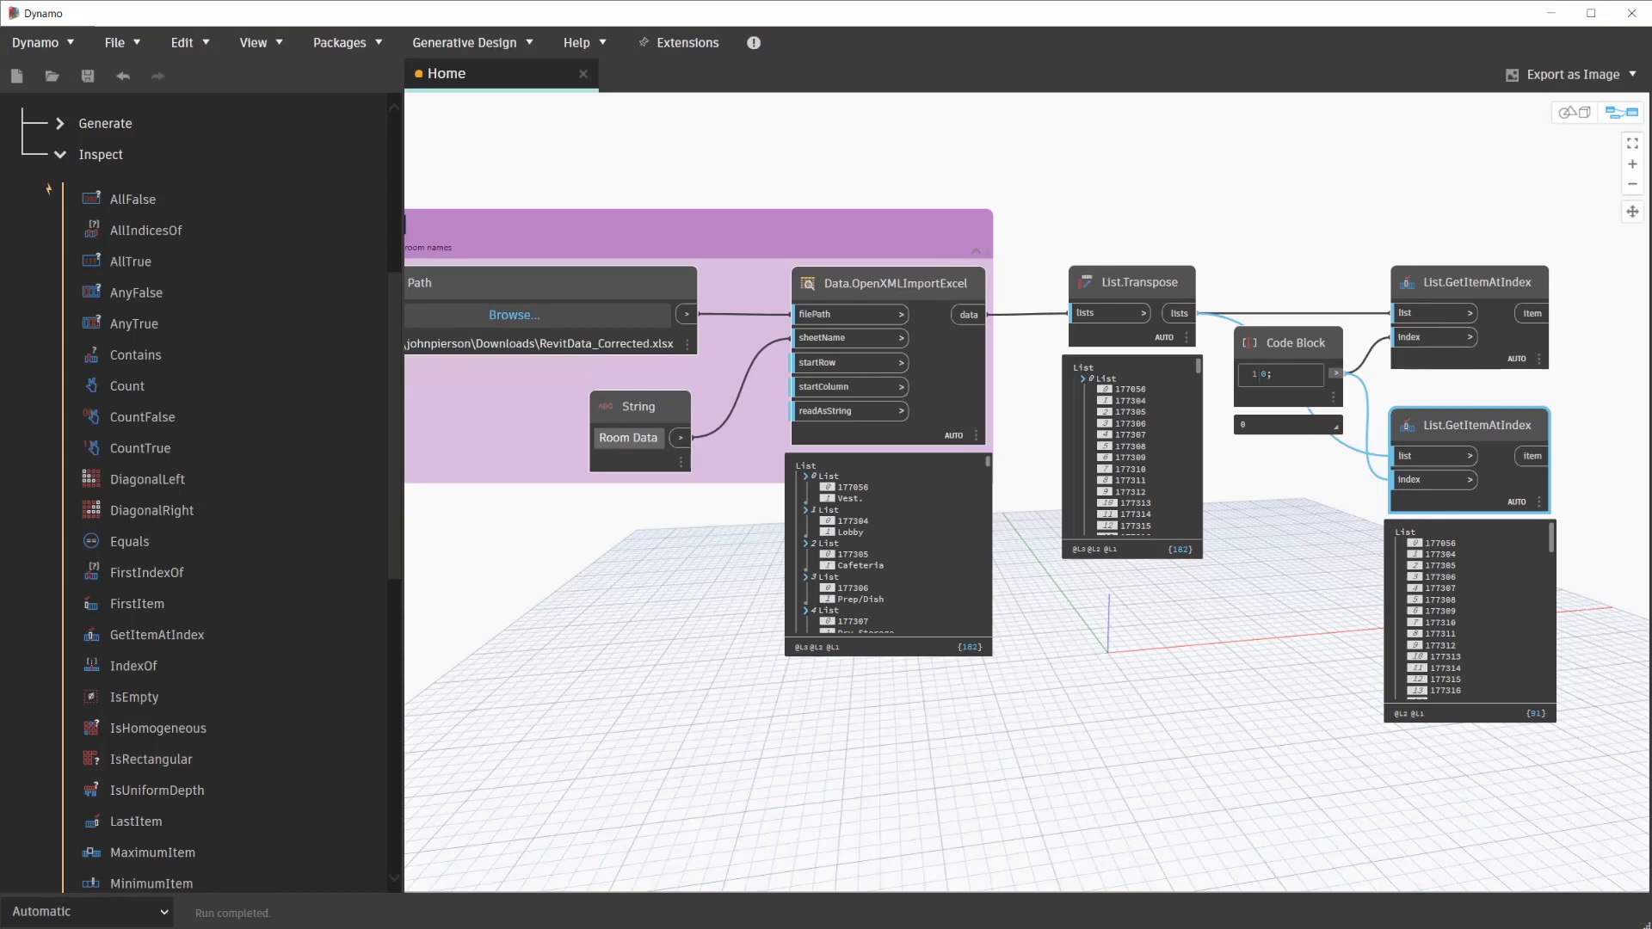
- Edit the Code Block to 0; and 1; and feed index 1 into the lower GetItemAtIndex
click(1274, 375)
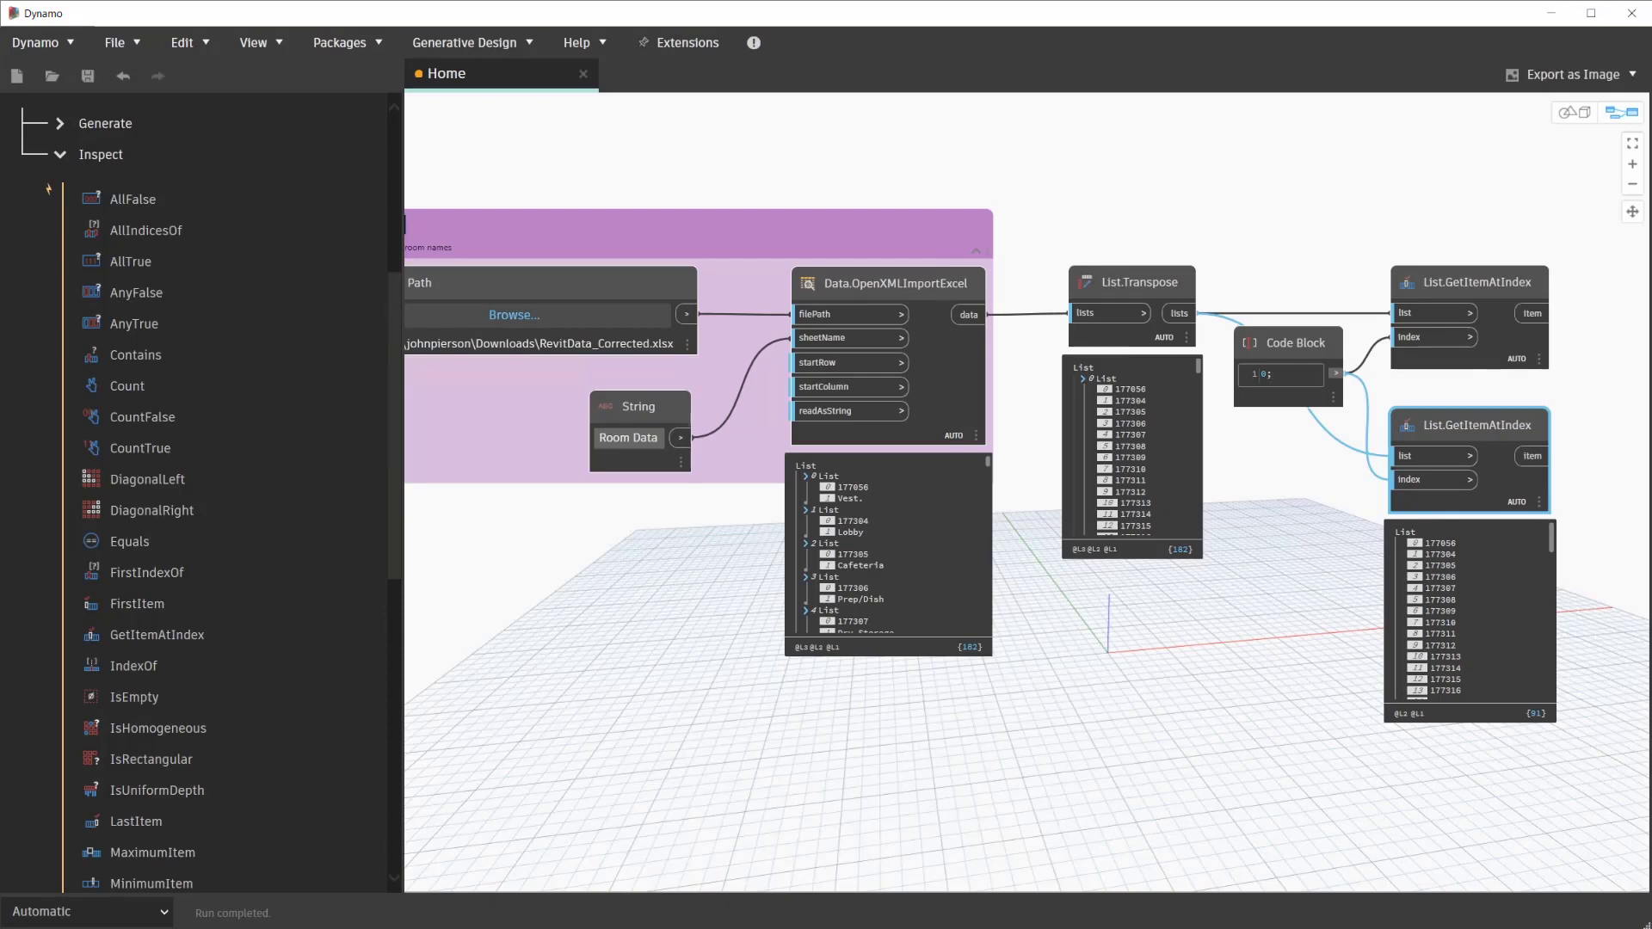
text(1)
click(1275, 430)
text(1;)
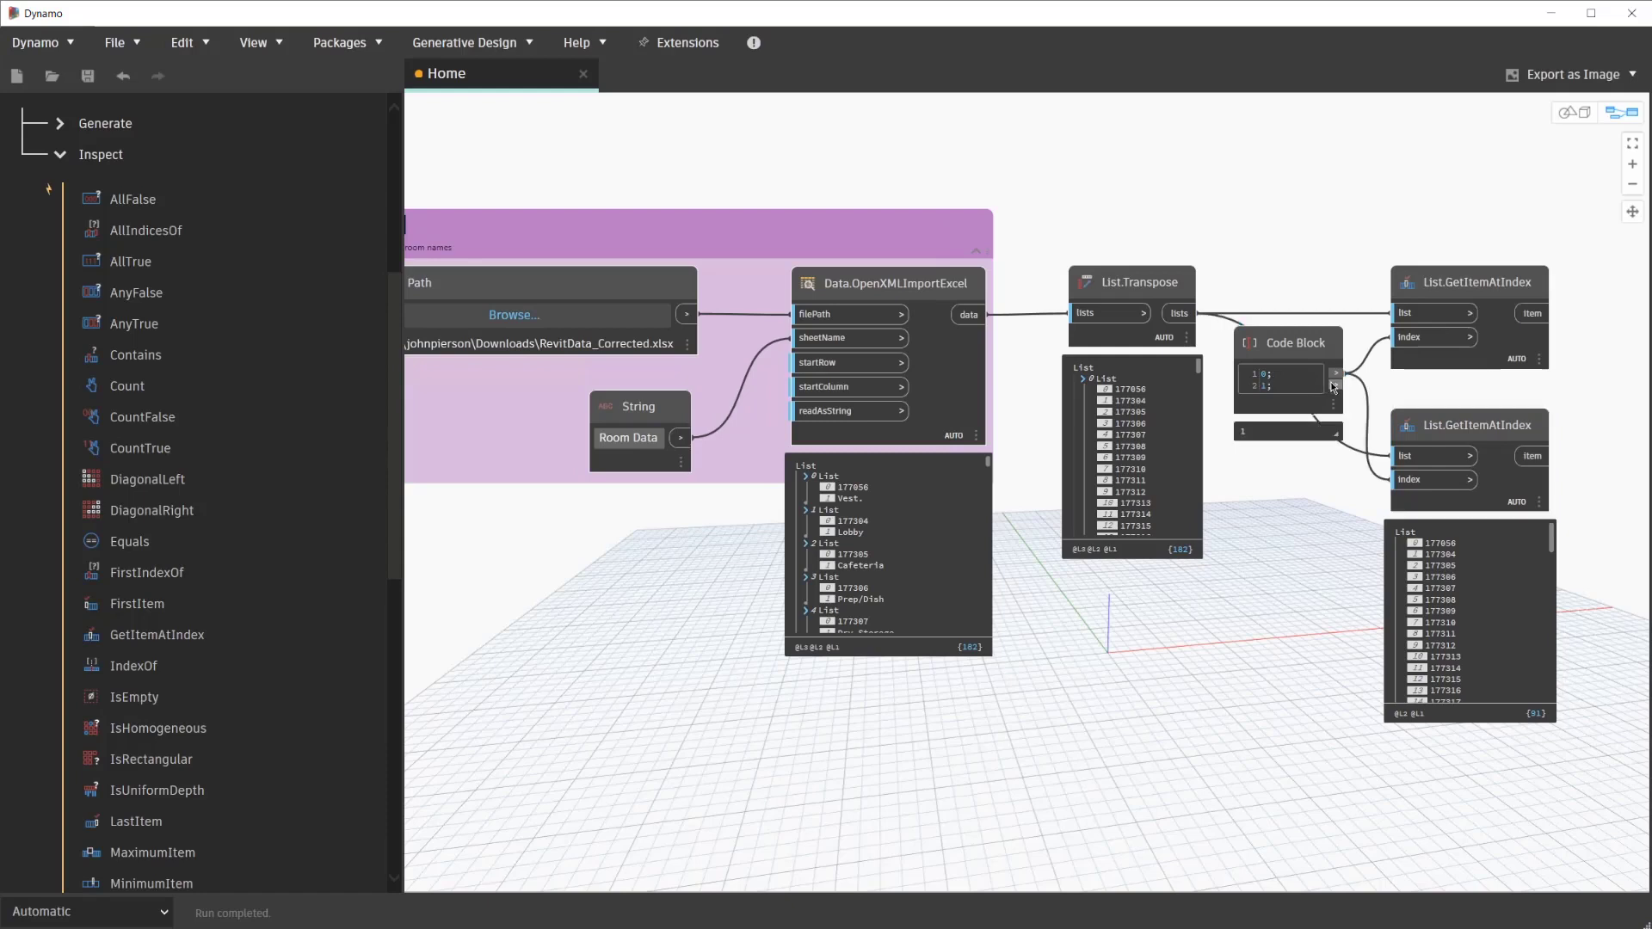
drag(1339, 387, 1415, 482)
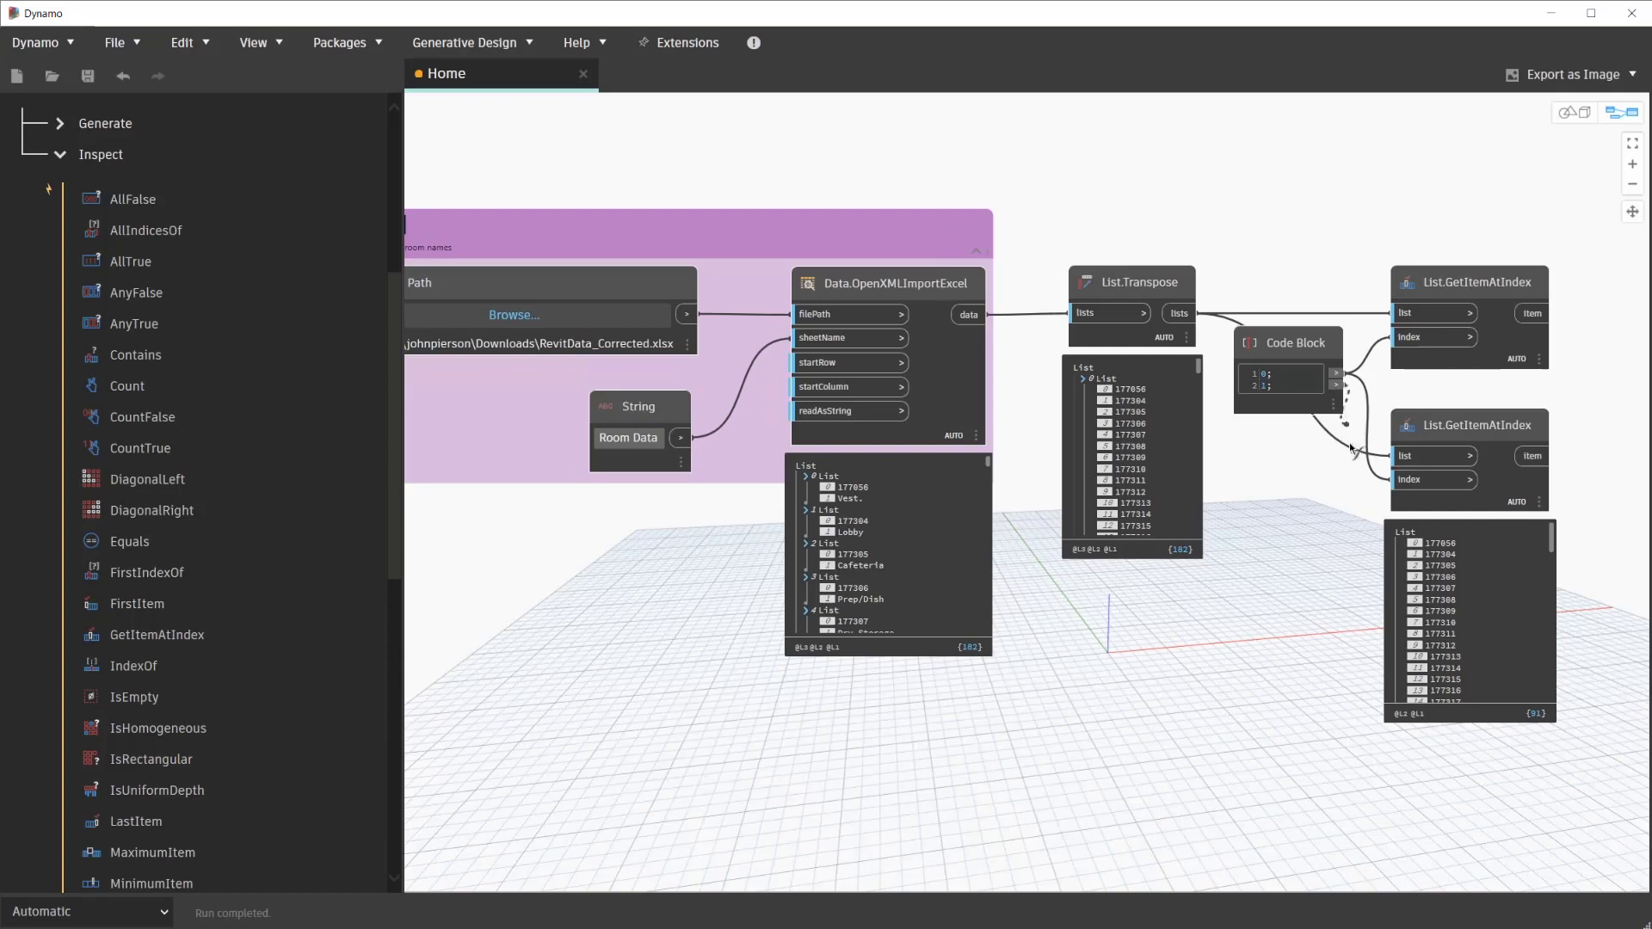
click(1415, 482)
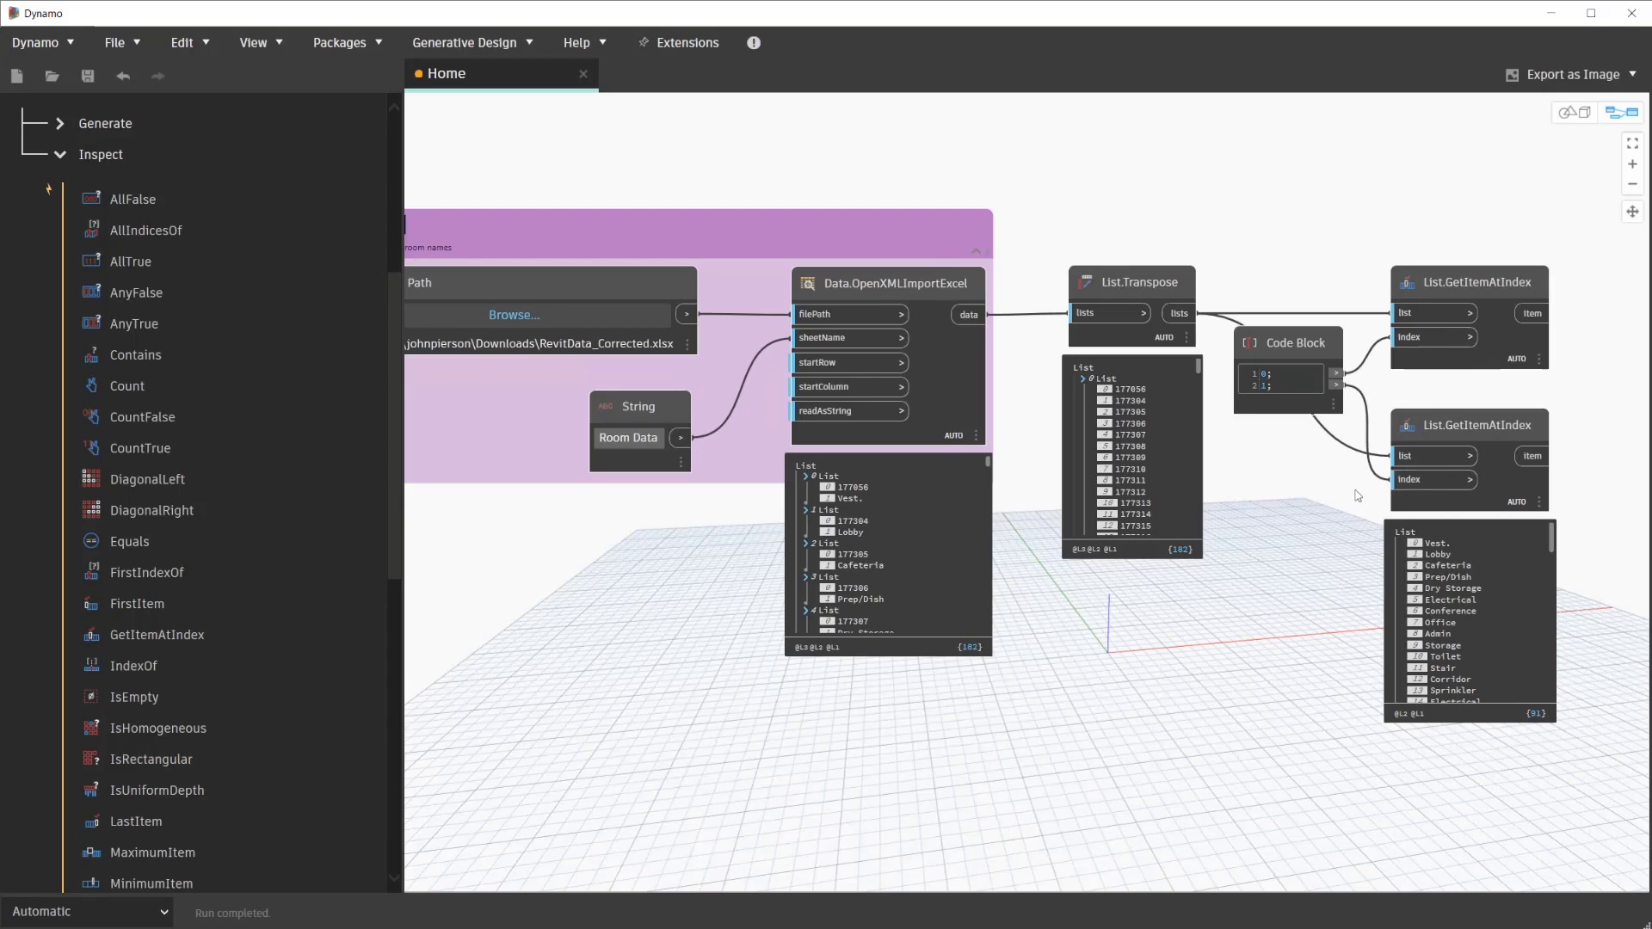
- Arrange and group Transpose, the Code Block and both GetItemAtIndex nodes with Ctrl+G
drag(1479, 206, 1294, 438)
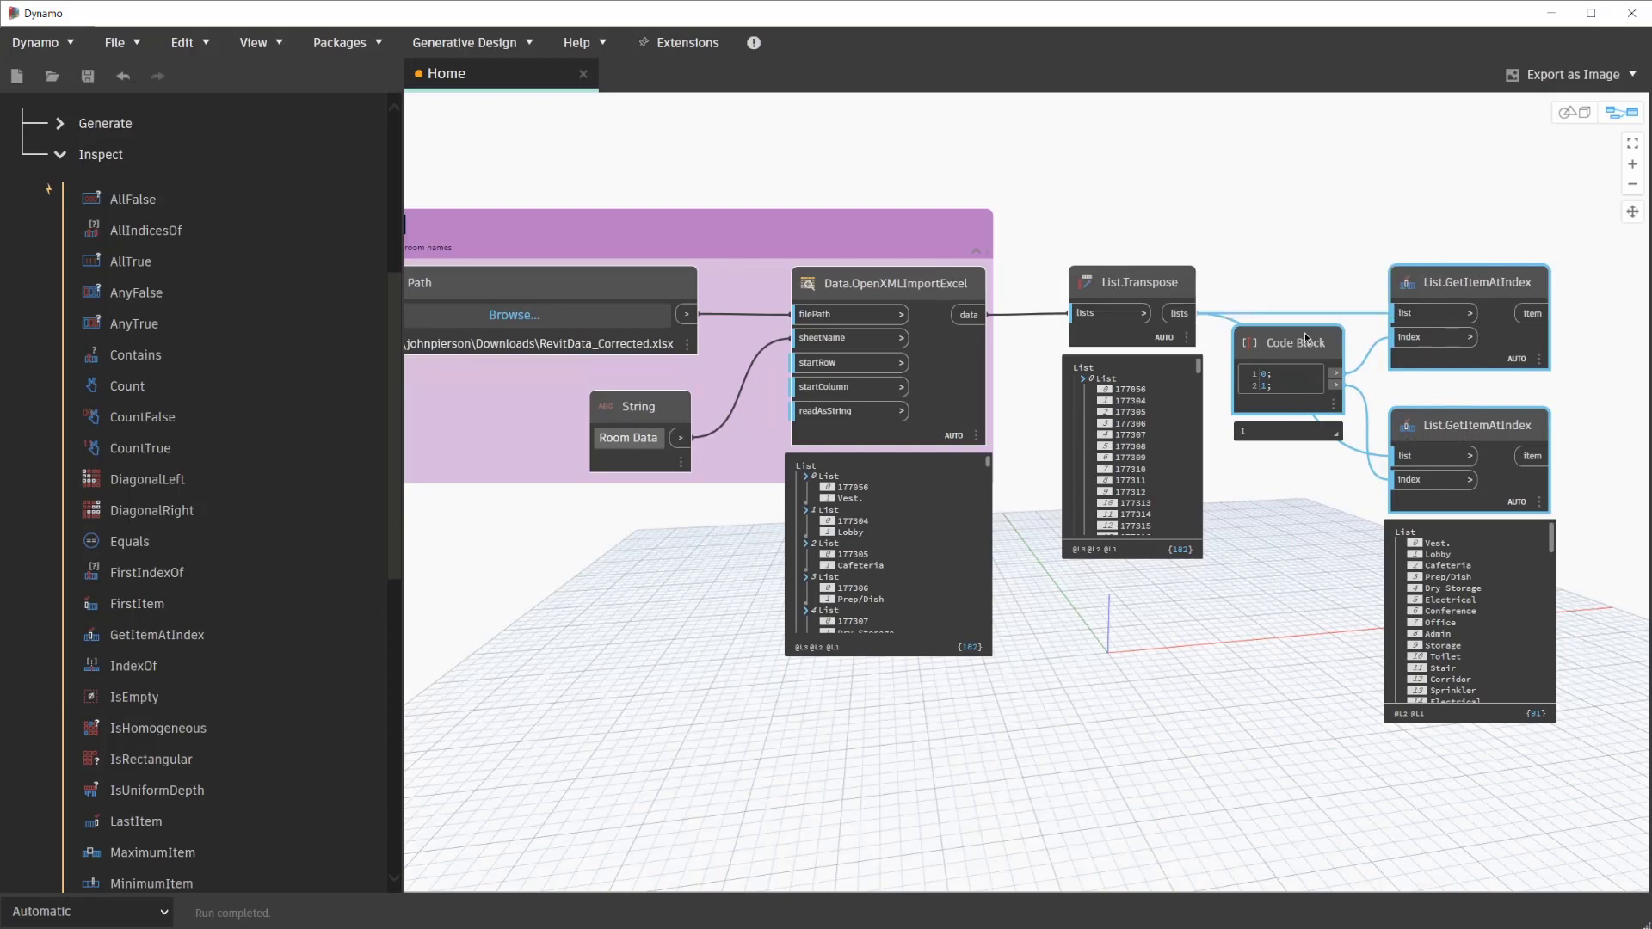
drag(1304, 335, 1313, 249)
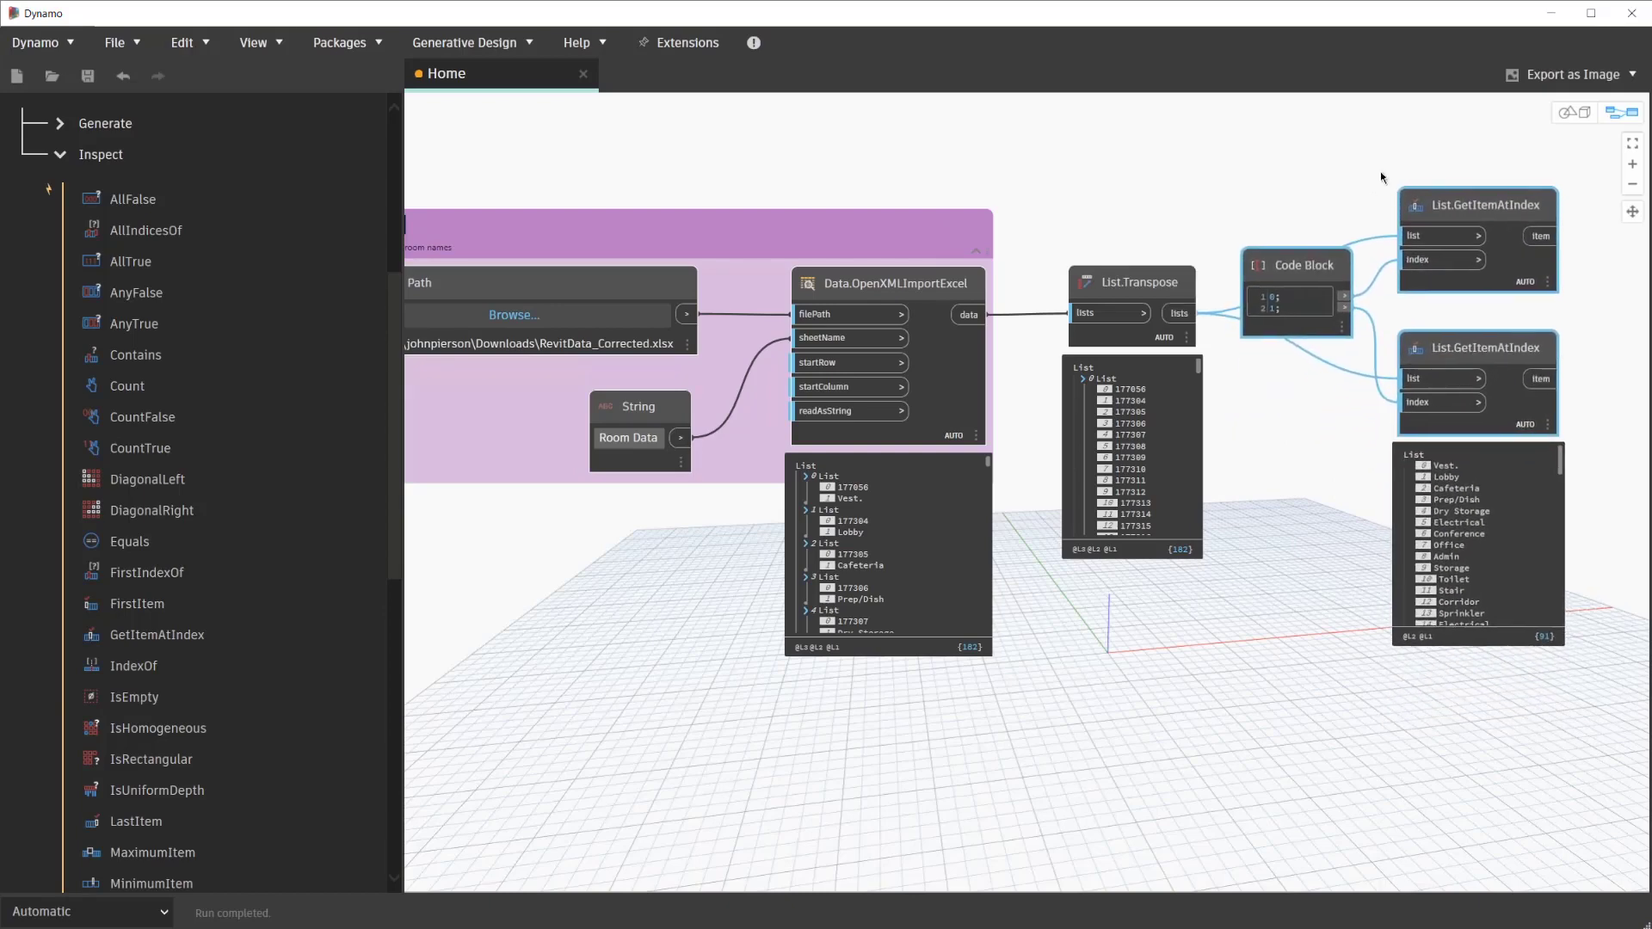
mouse_move(1501, 140)
mouse_down()
mouse_move(1465, 194)
mouse_move(1050, 440)
mouse_up()
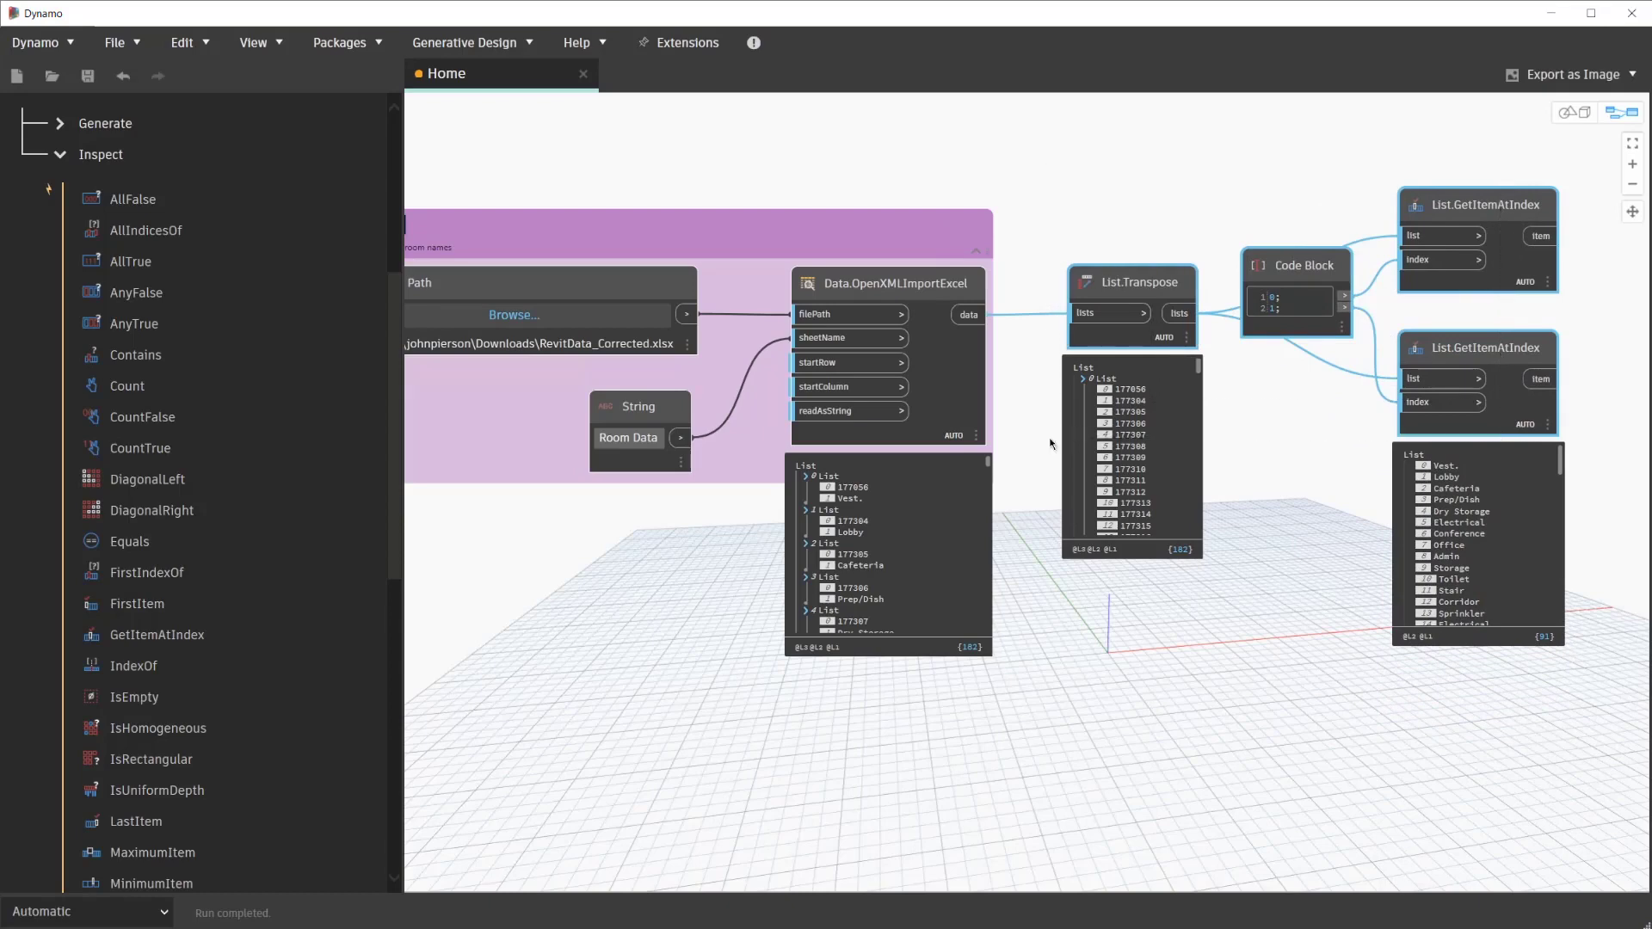
key(ctrl+g)
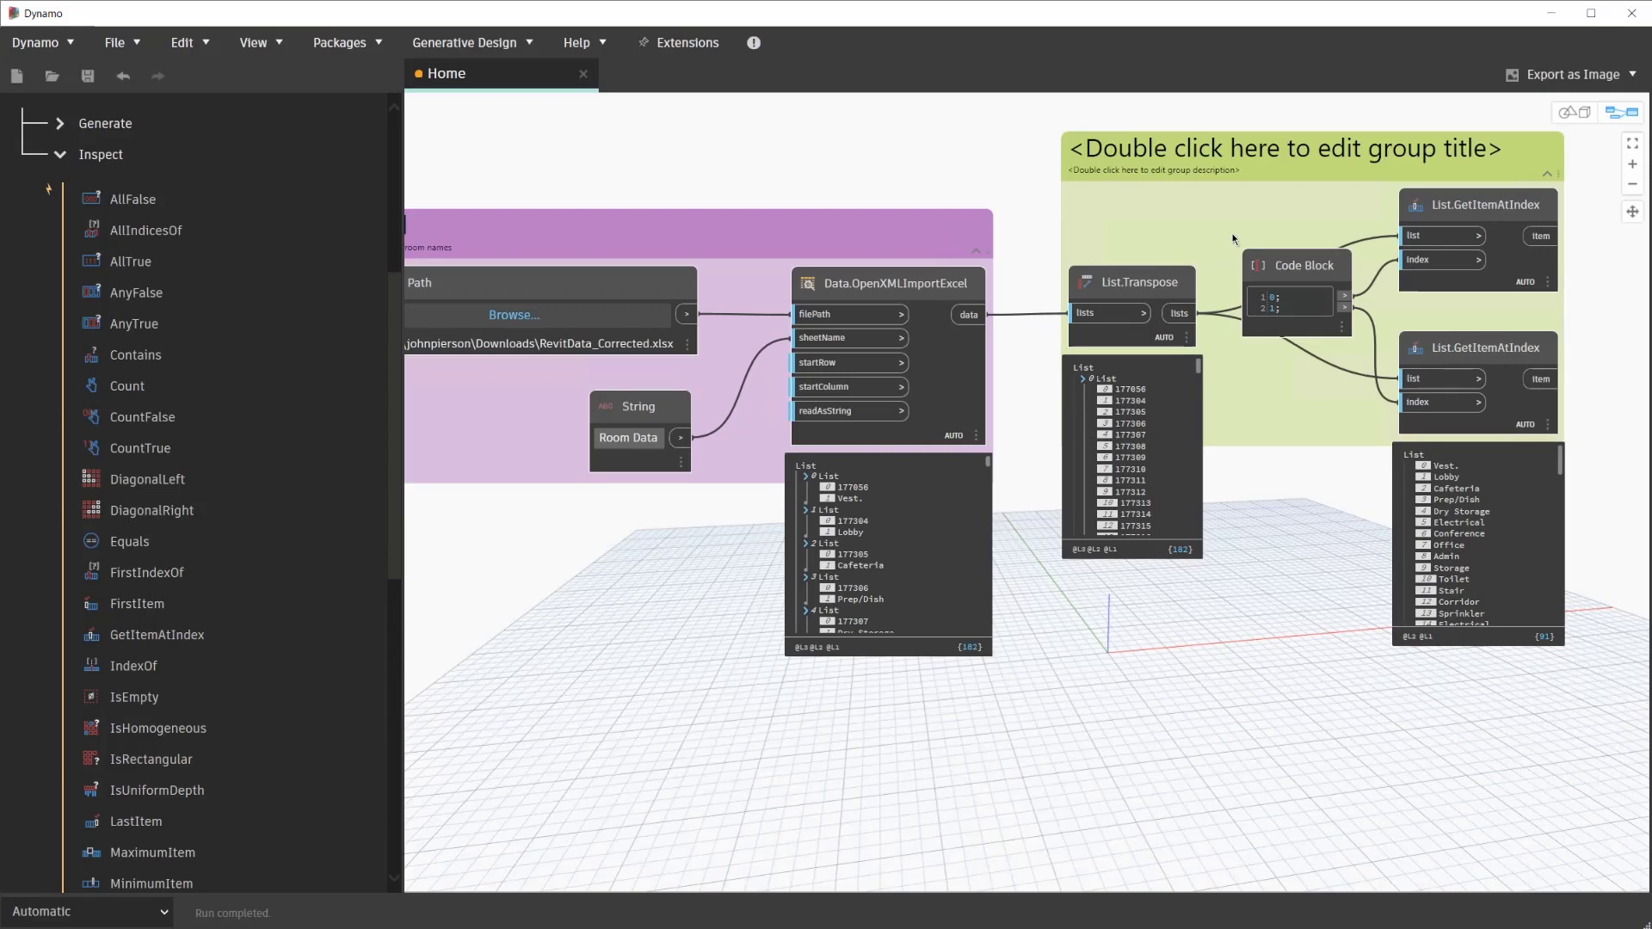
- Title the group Reorganize, describe it as data for Revit rooms, and colour it grey
double_click(1304, 151)
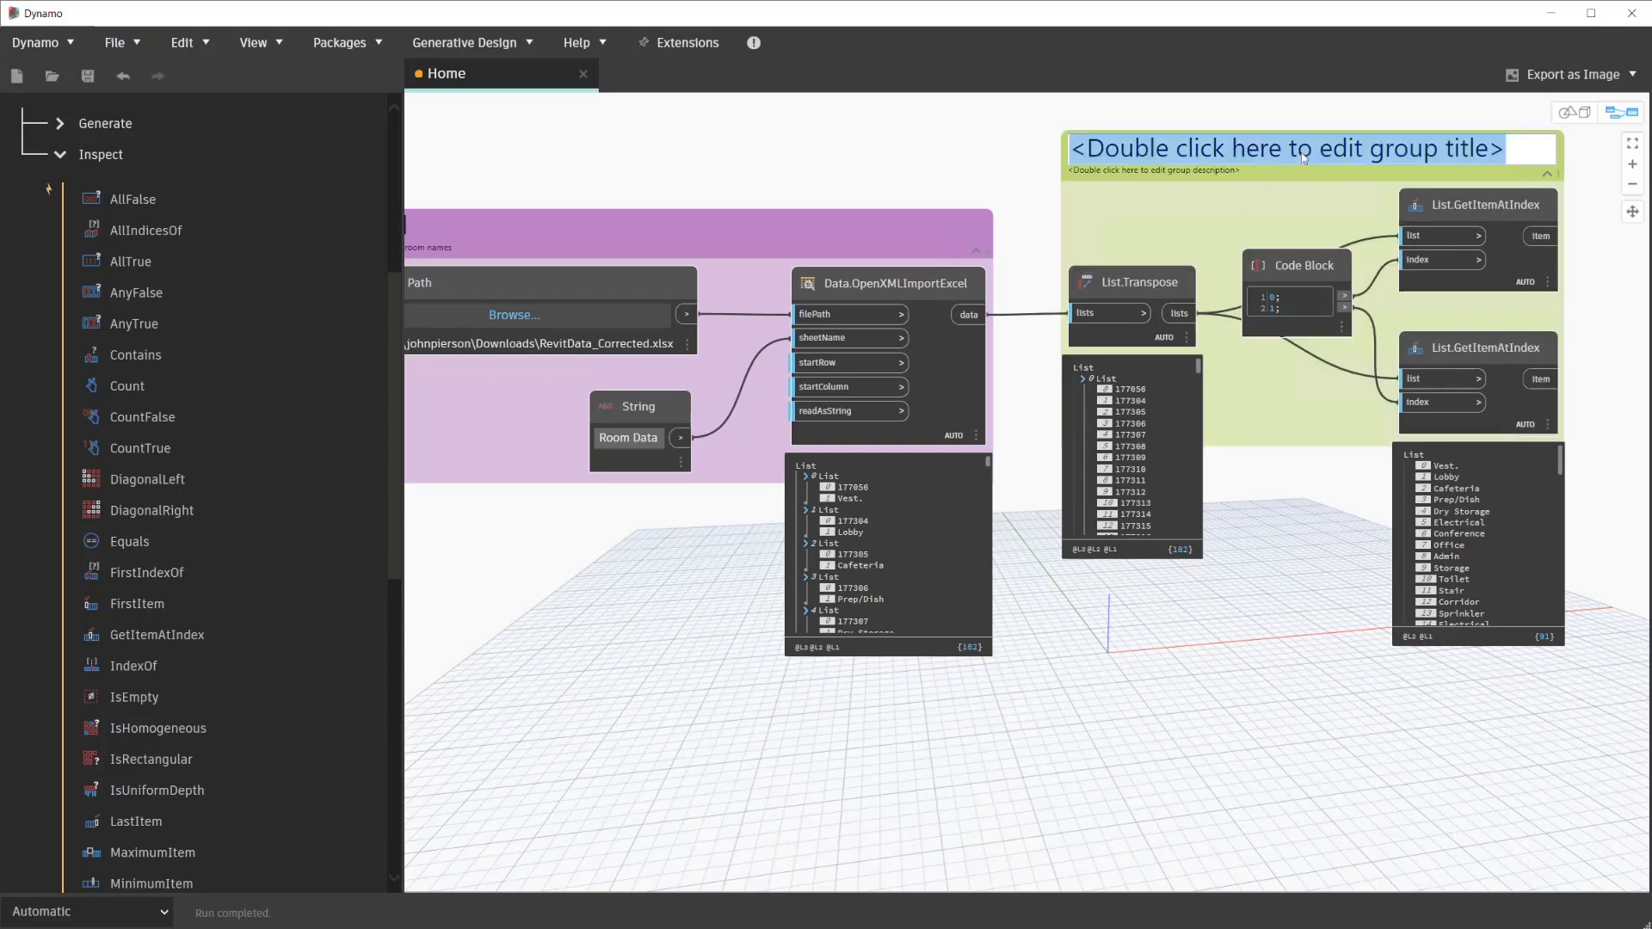
text(Reorga)
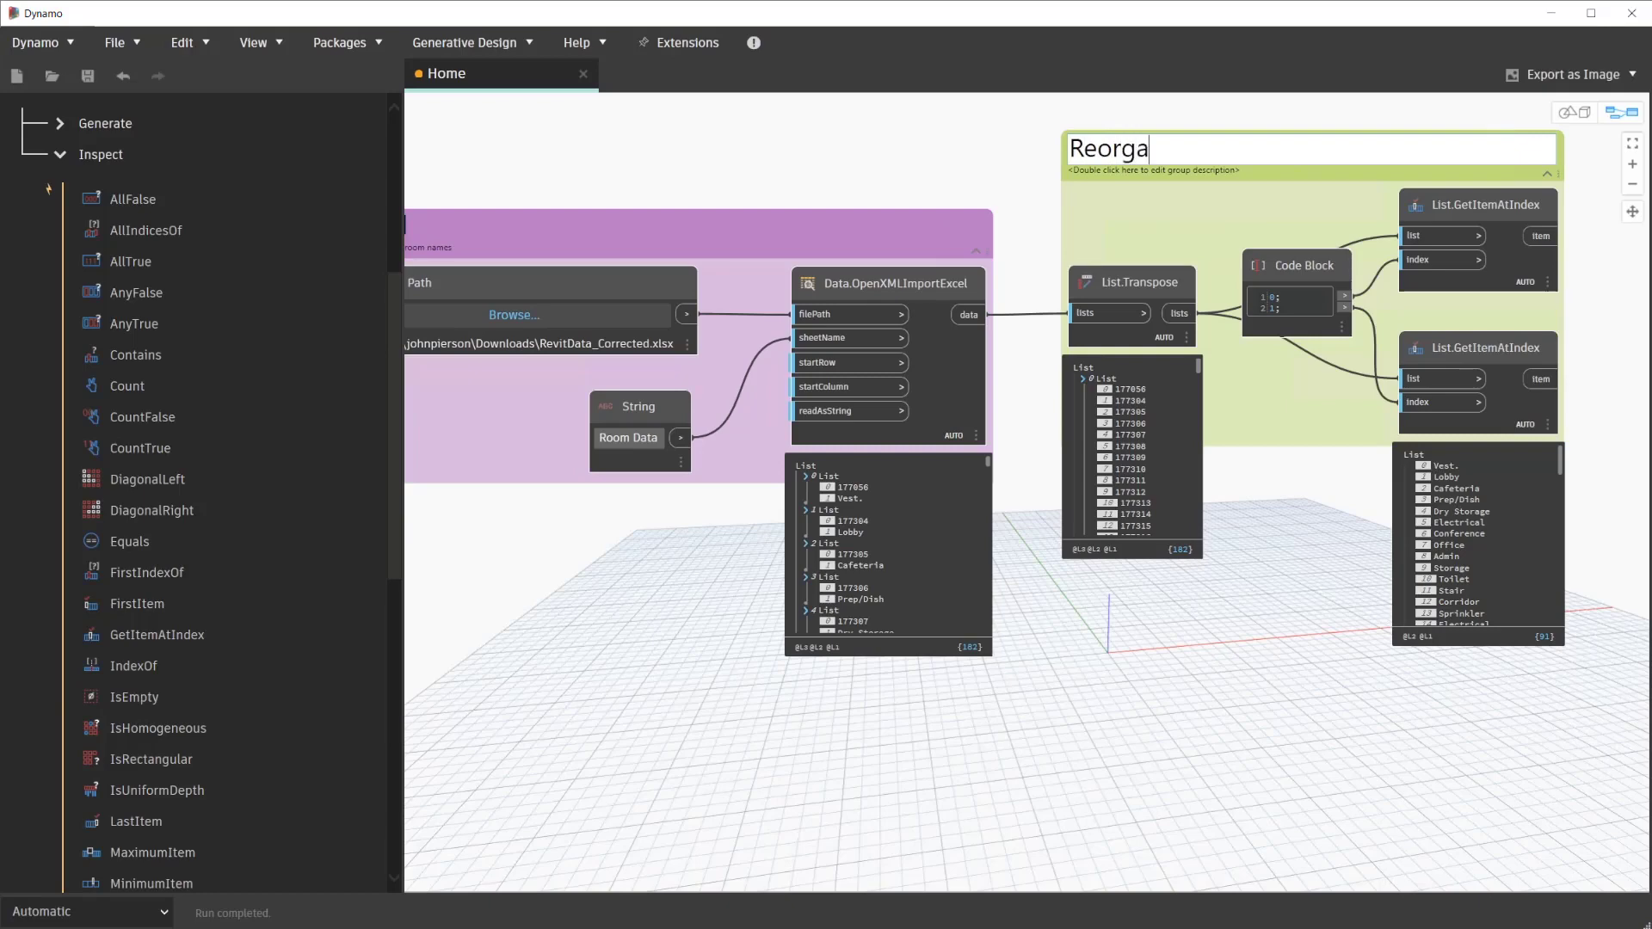
text(nize)
key(Tab)
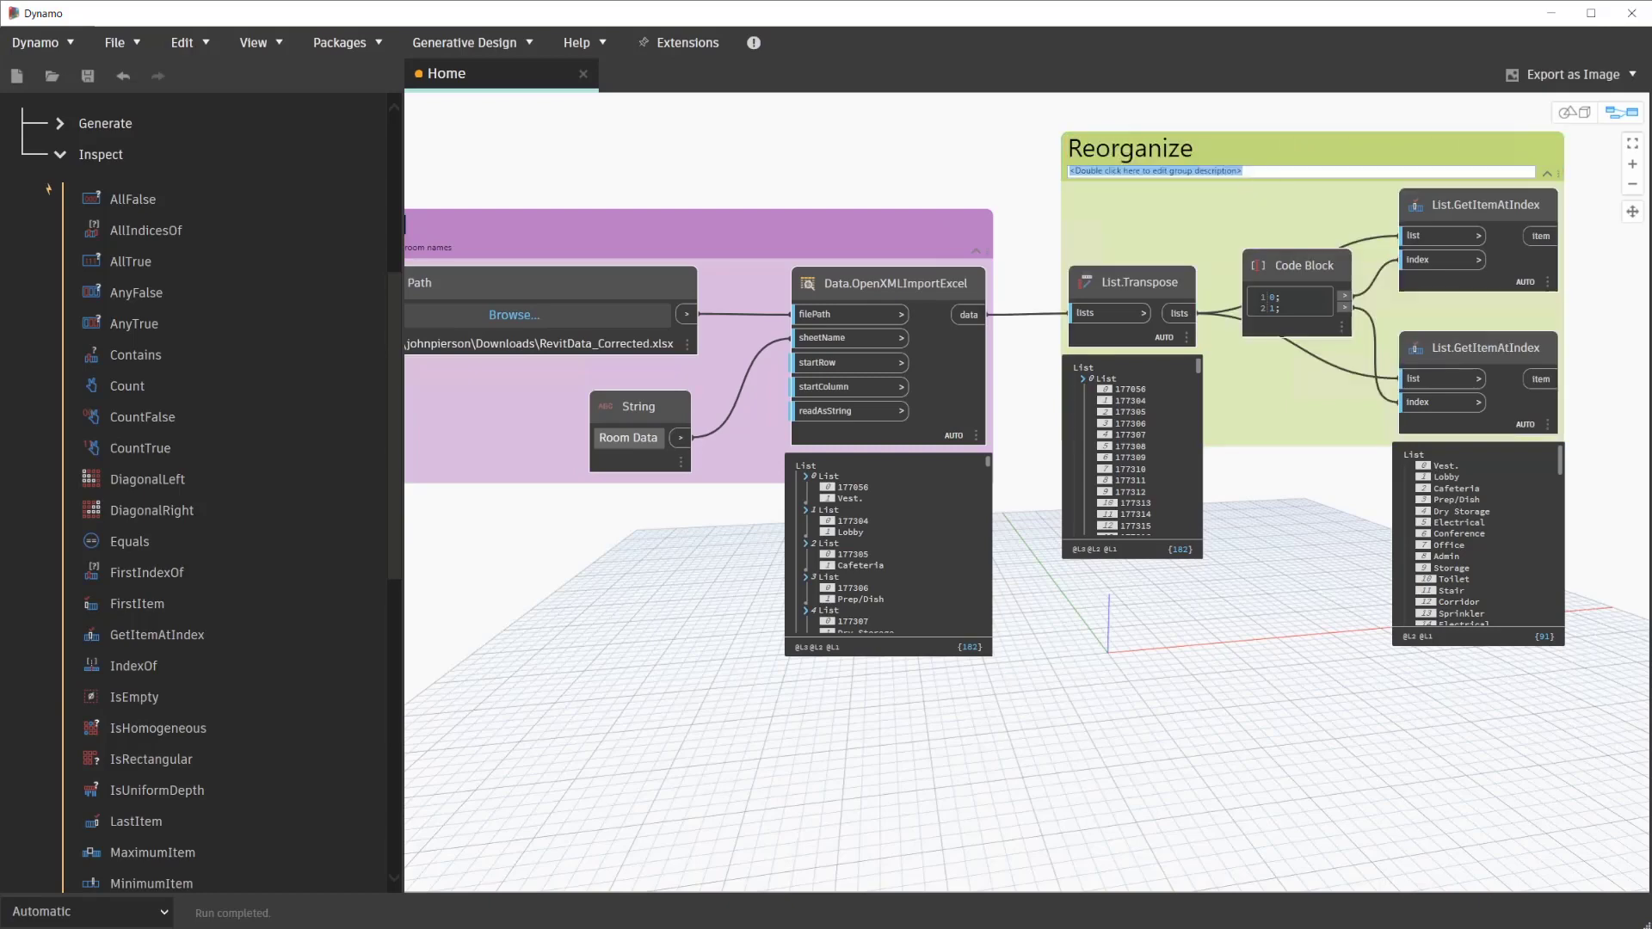
text(data for R)
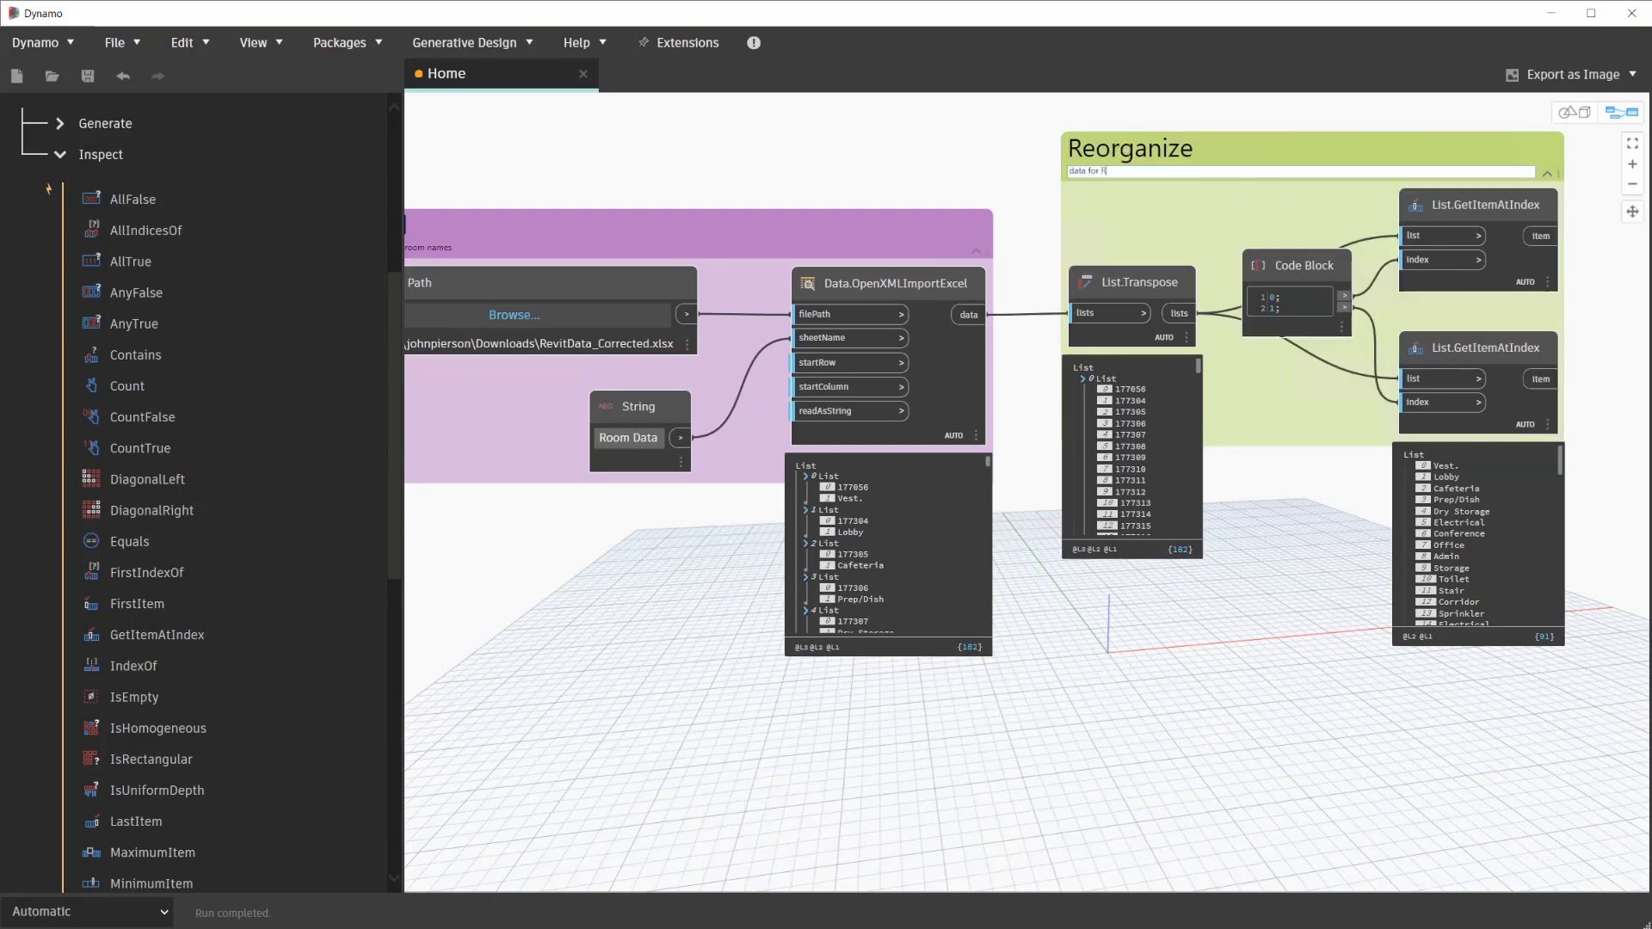
text(evit rooms)
click(1010, 178)
right_click(1108, 198)
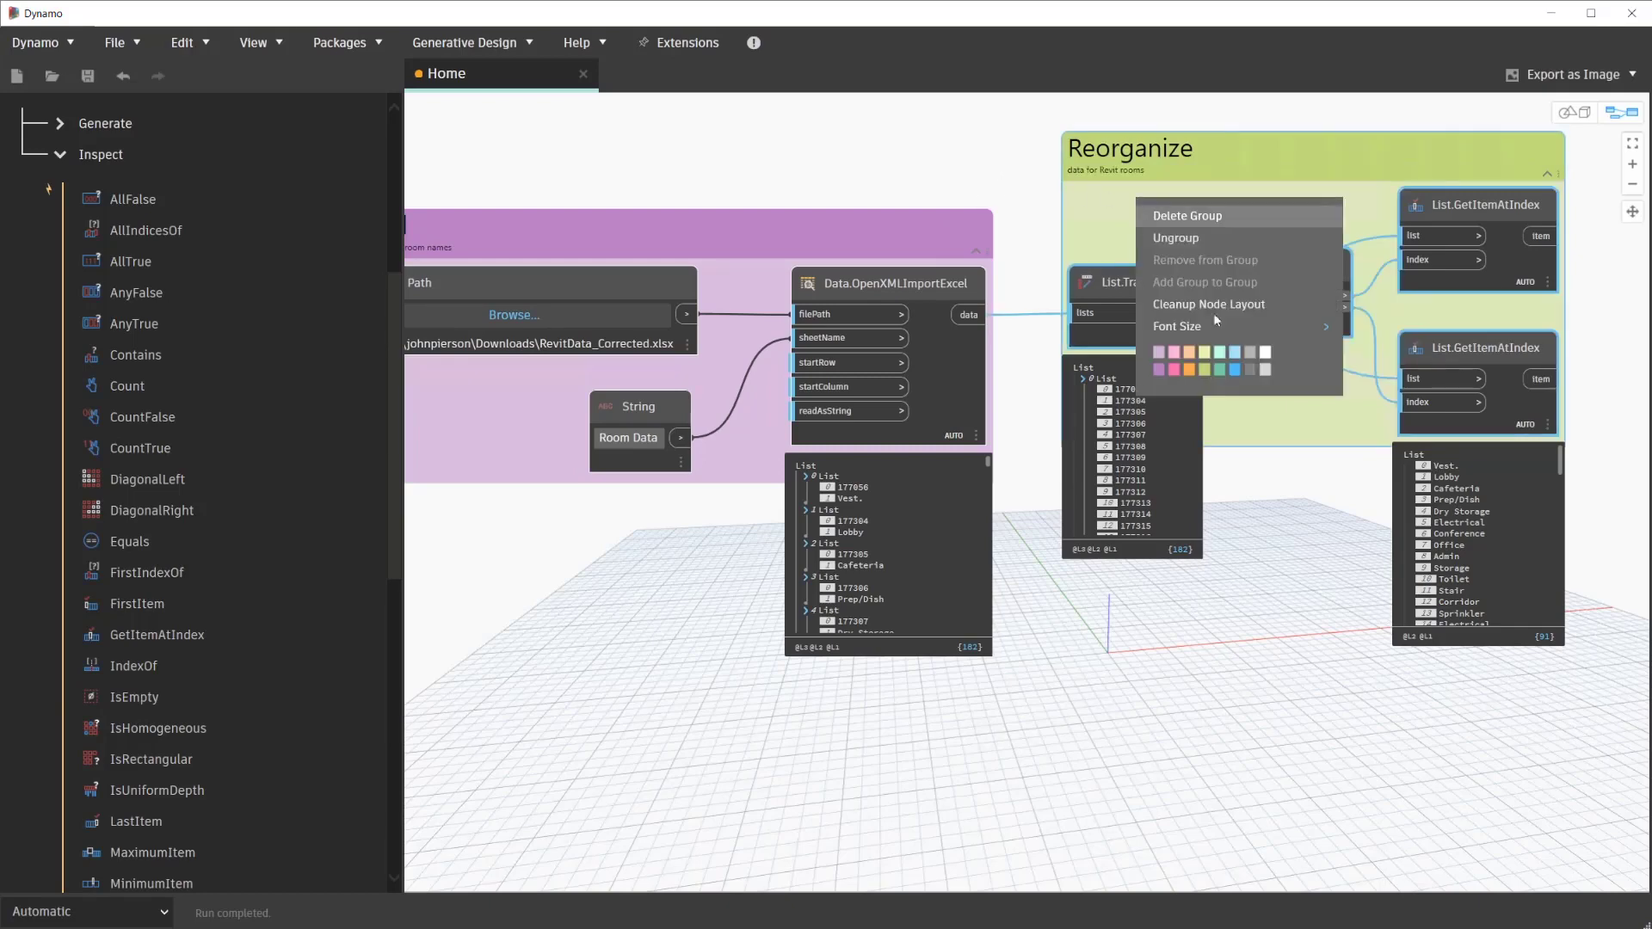
click(1247, 357)
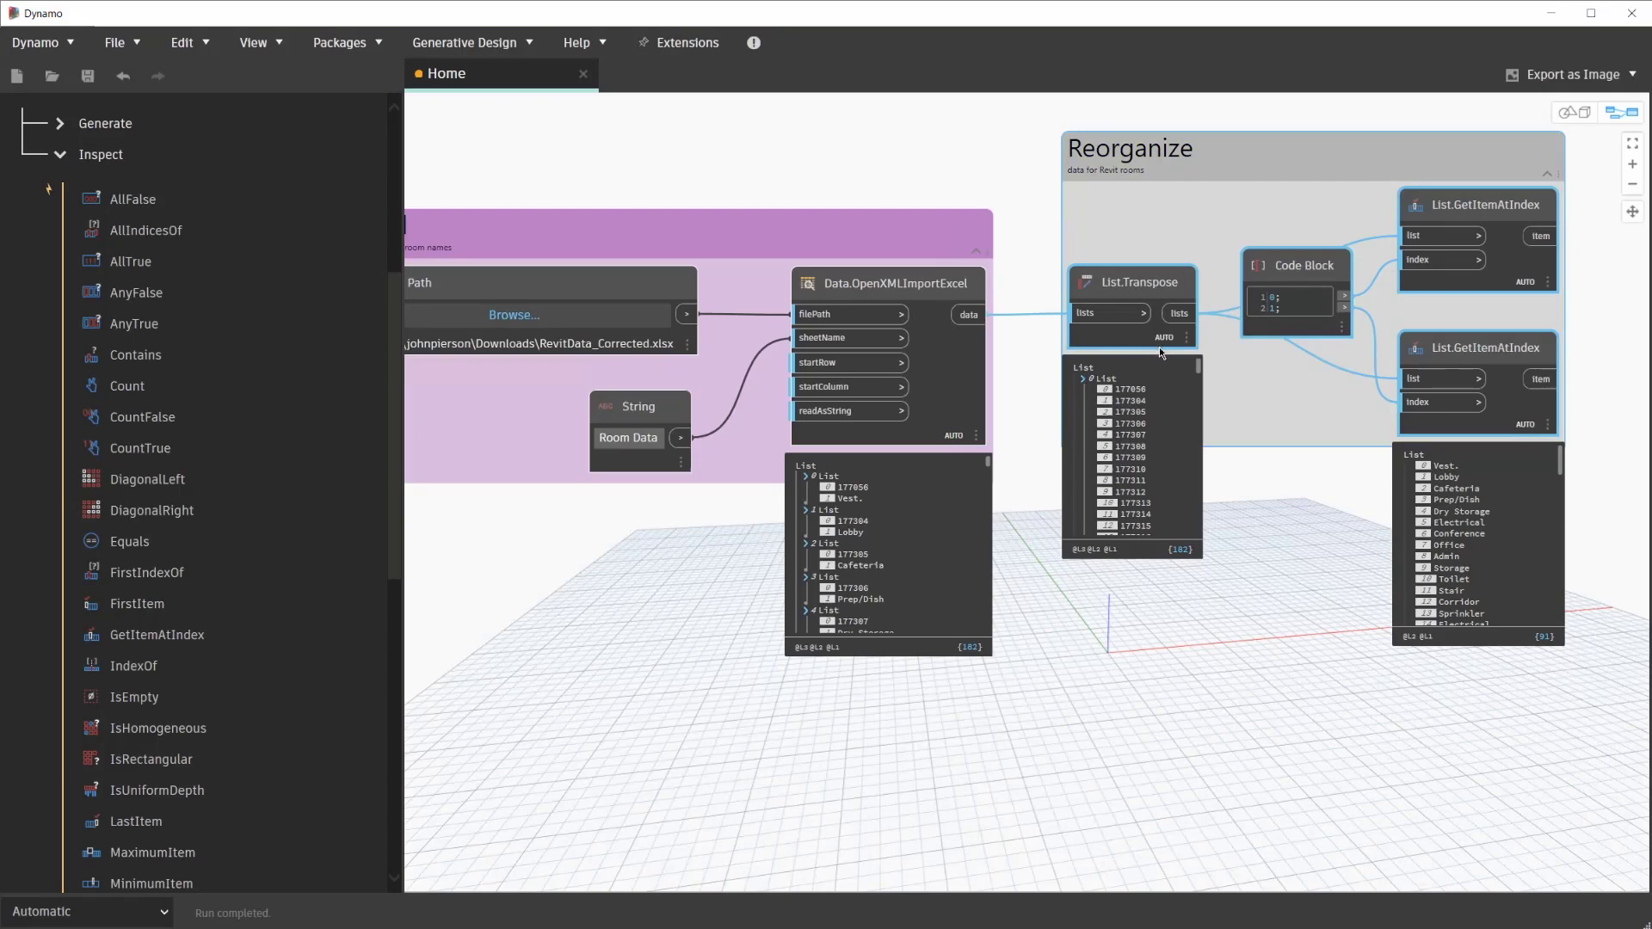
- Collapse the data previews under the import and item-index nodes
mouse_move(1180, 368)
click(978, 461)
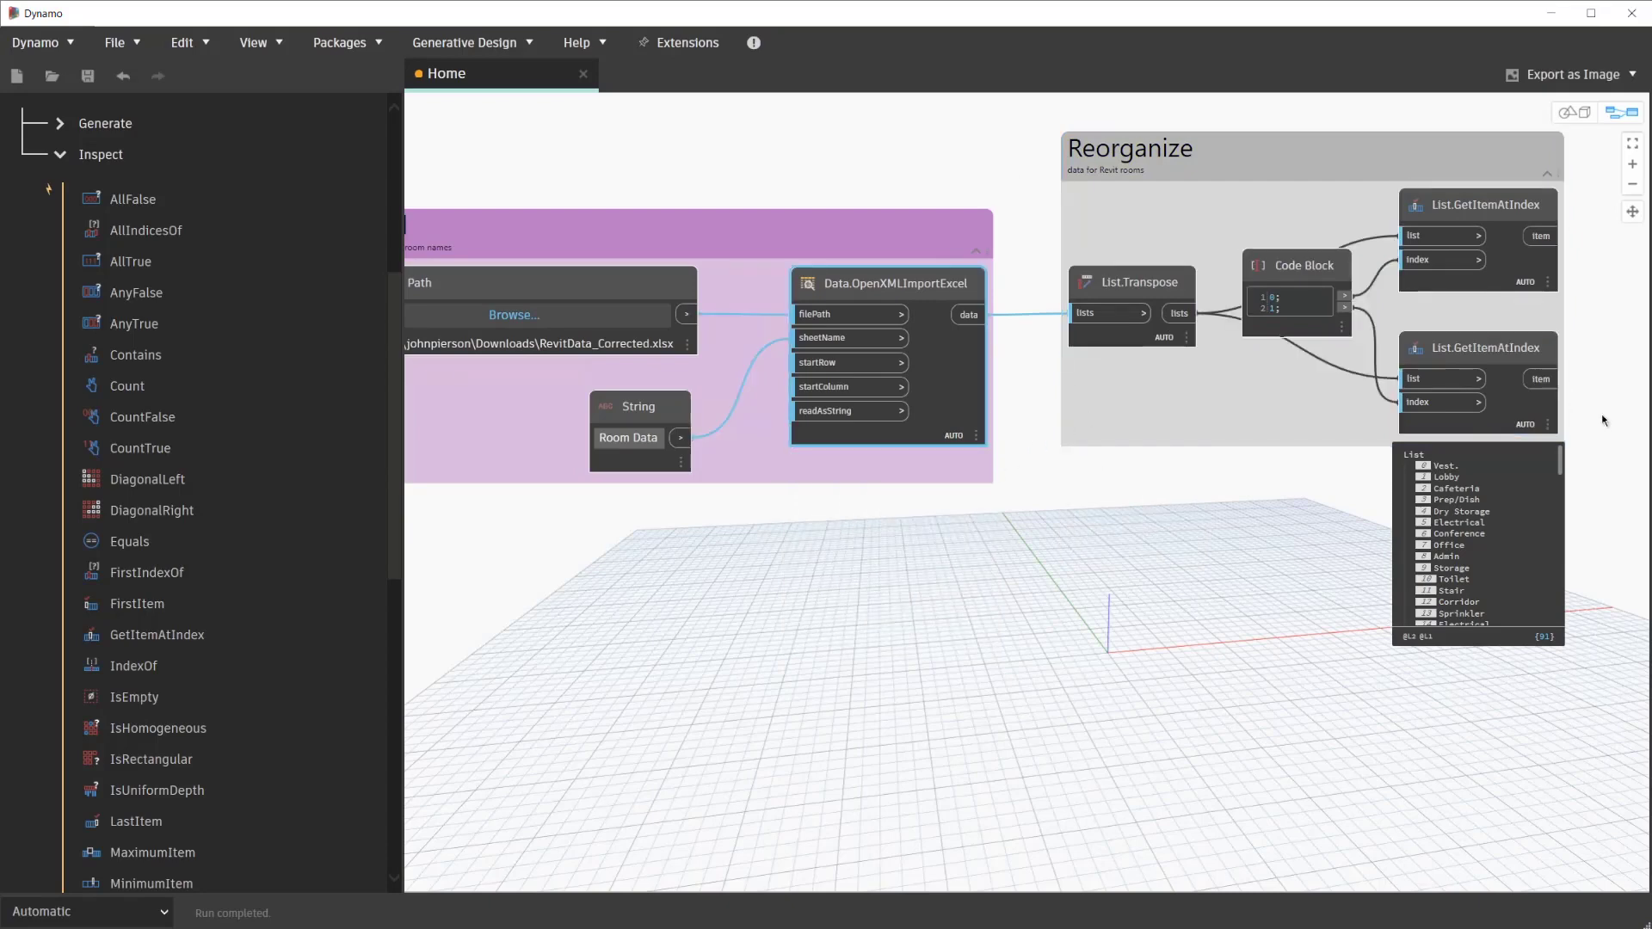
click(1549, 458)
scroll(1545, 245, down, 1)
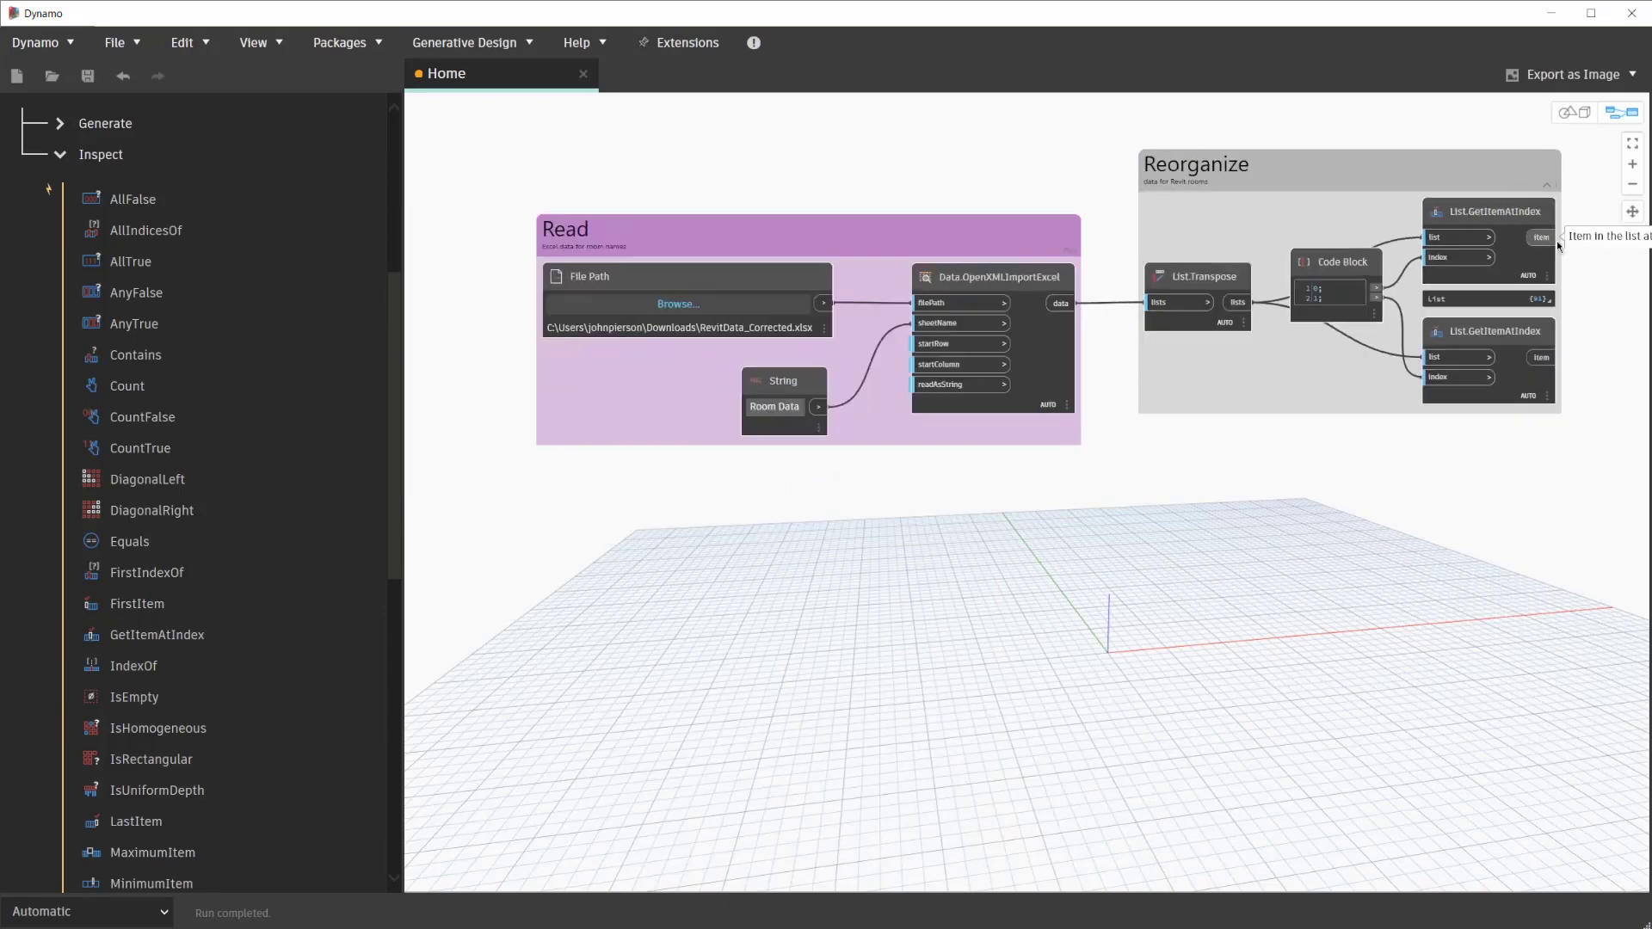
scroll(1497, 241, down, 1)
scroll(1498, 241, down, 1)
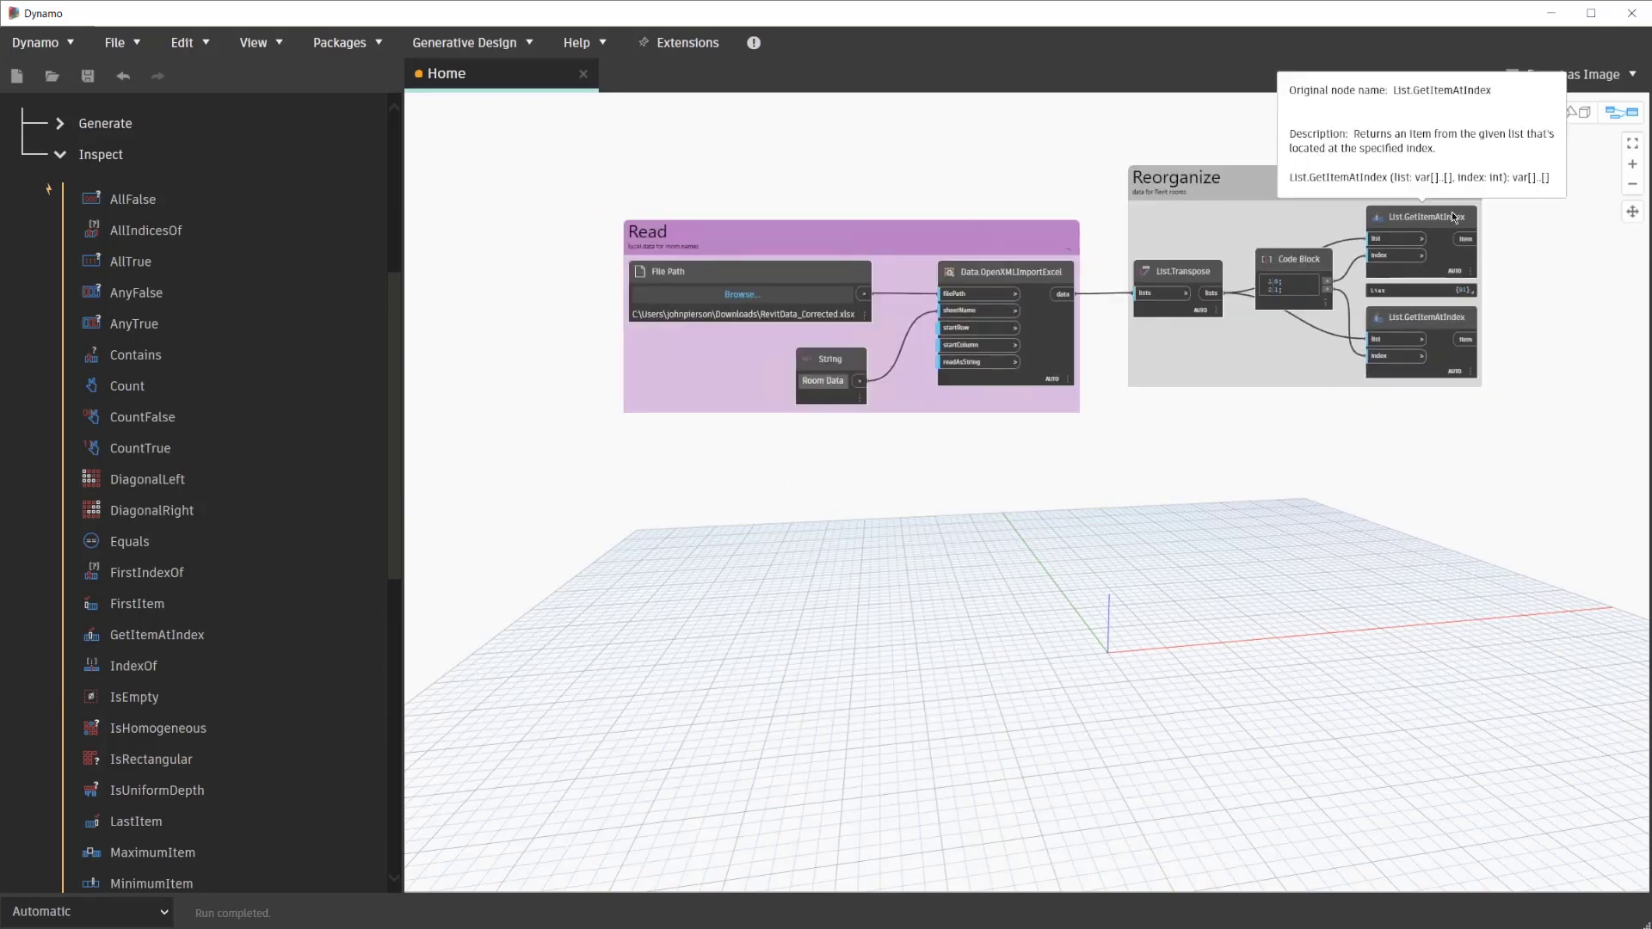
scroll(1504, 246, down, 1)
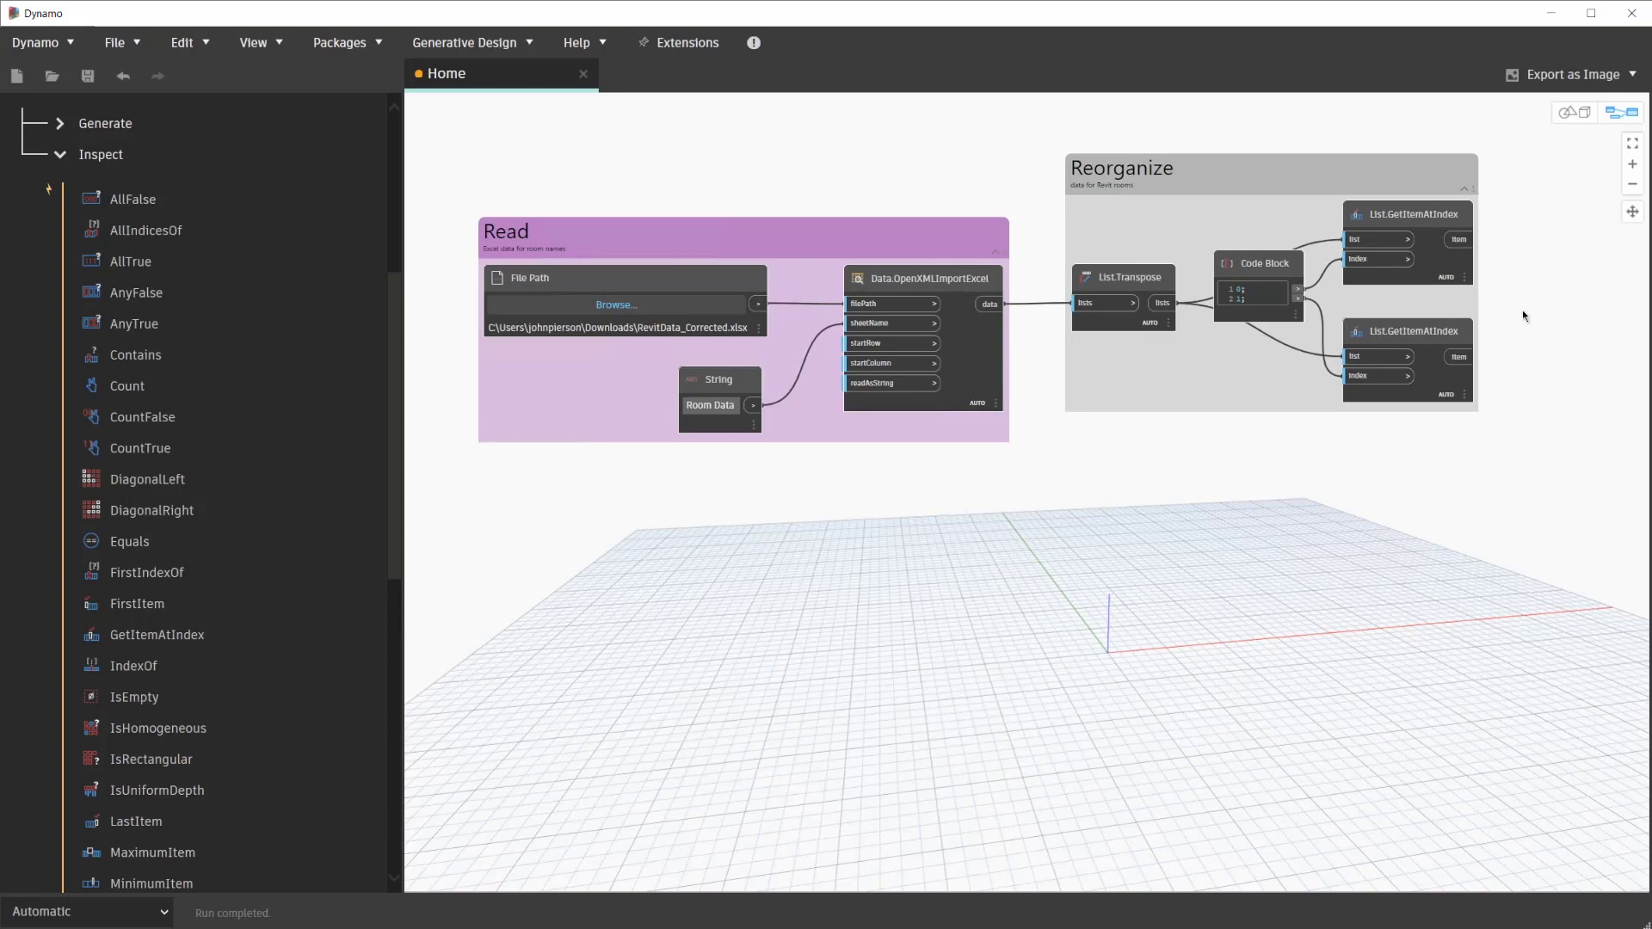
- Add an Element Ids note in the Reorganize group and pin it to the upper GetItemAtIndex node
key(ctrl+w)
mouse_move(1093, 540)
mouse_down()
mouse_move(1382, 188)
mouse_move(1414, 185)
mouse_up()
click(1530, 185)
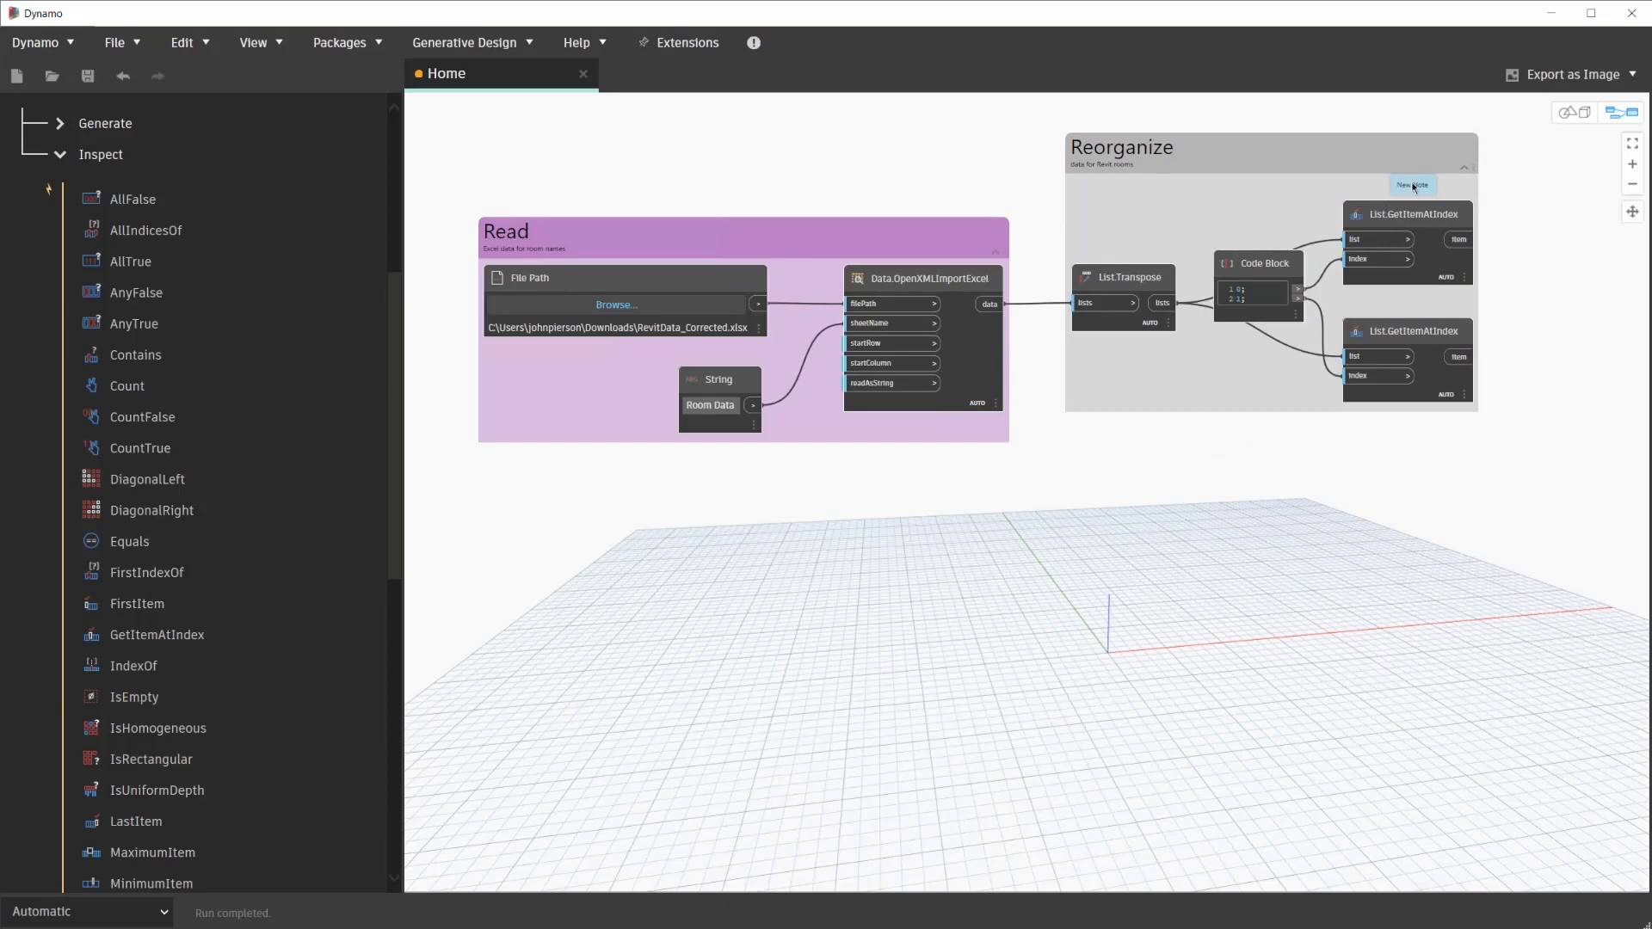
double_click(1414, 185)
text(Element)
text(.Ids)
click(1425, 216)
right_click(1425, 190)
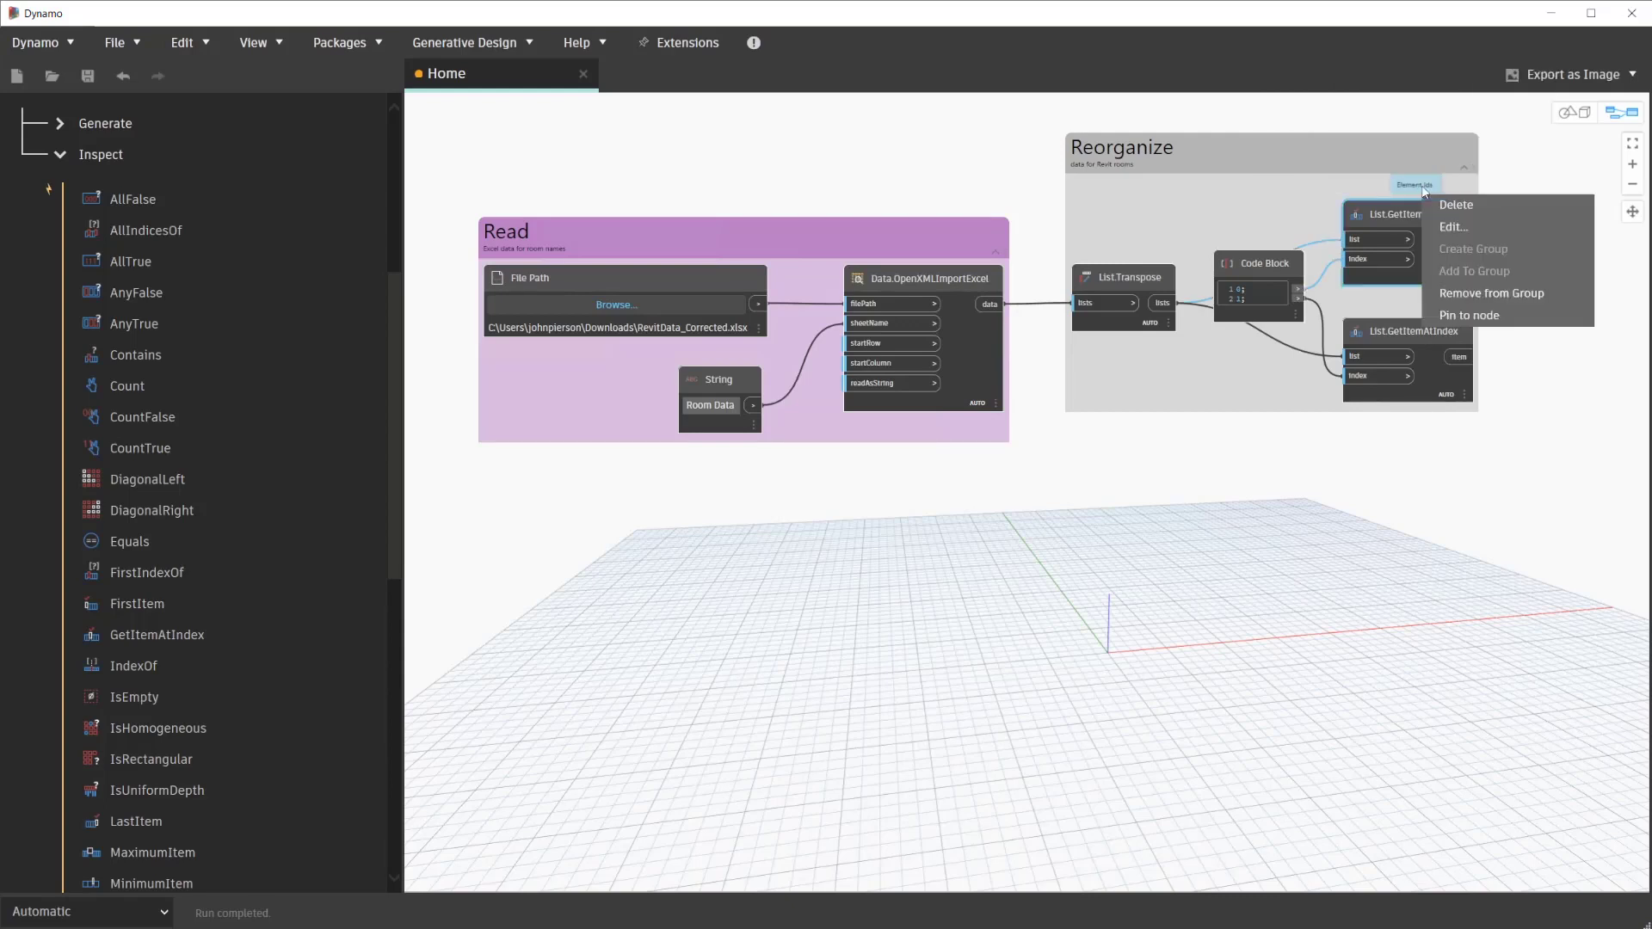
click(1470, 315)
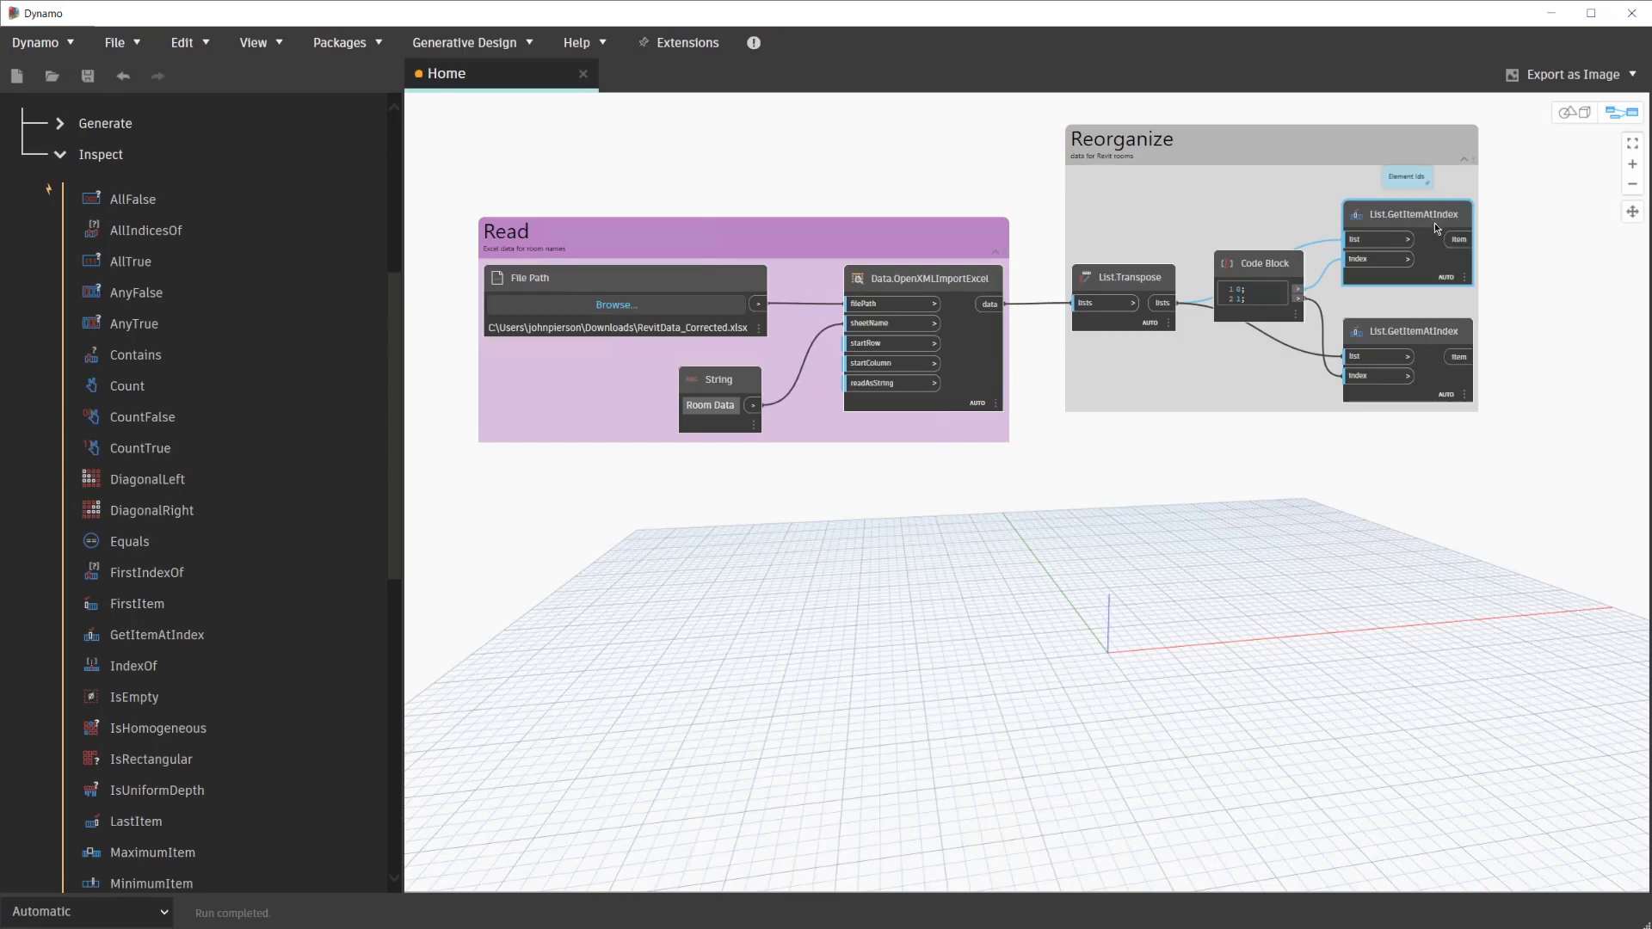
click(1536, 337)
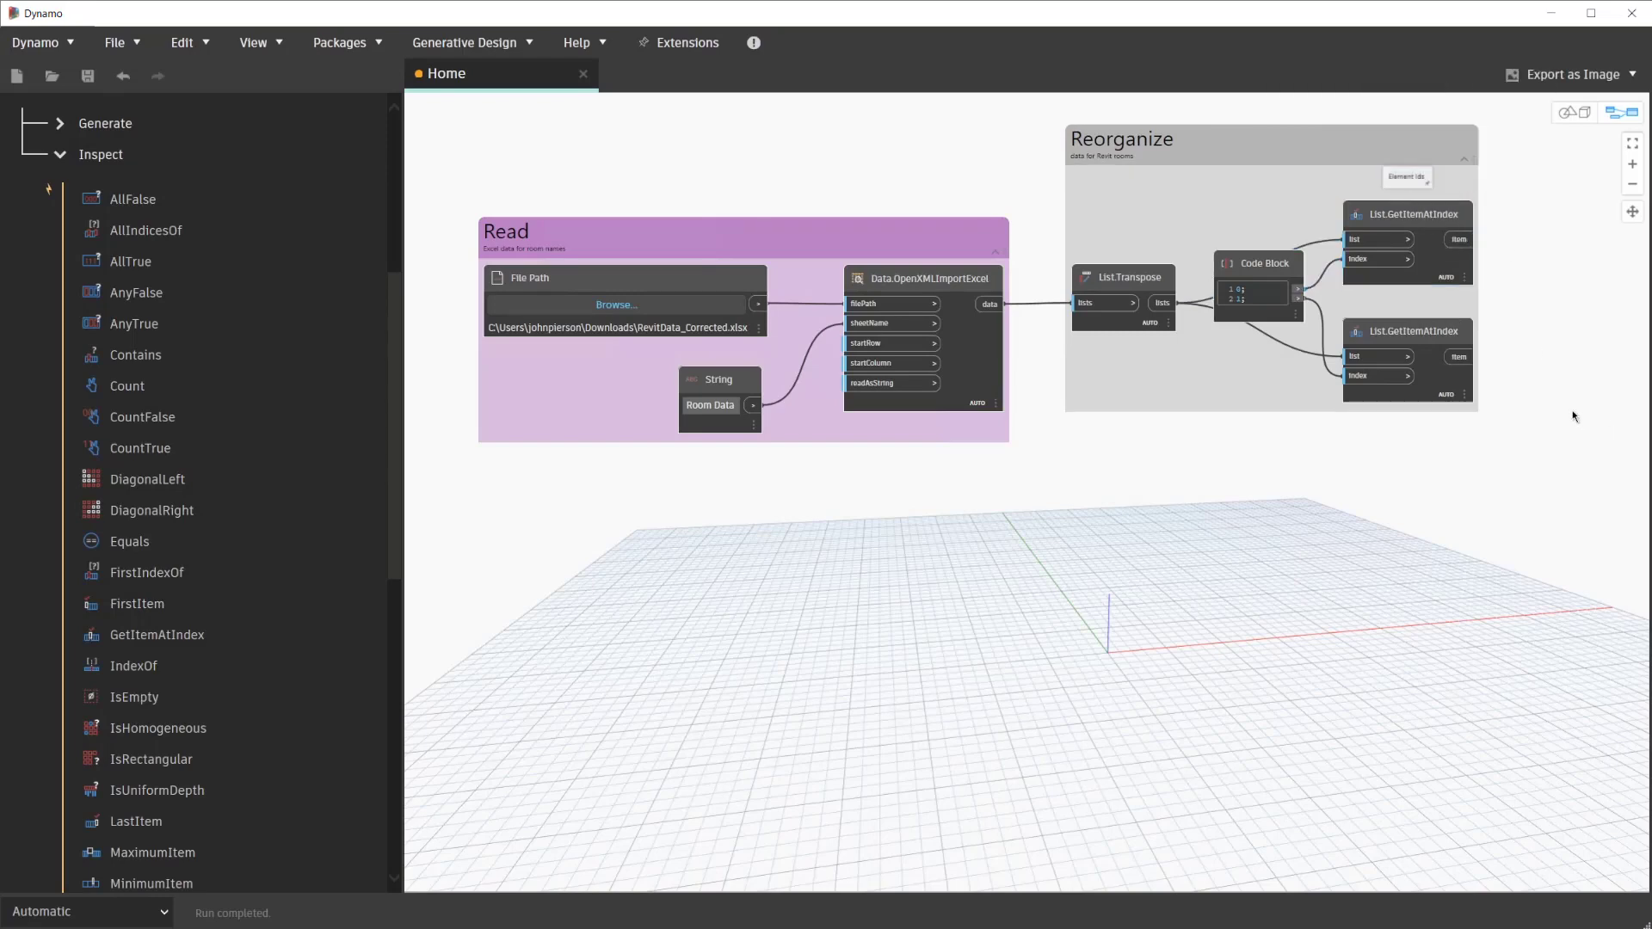
- Add a Room Names note and pin it to the lower List.GetItemAtIndex node
key(ctrl+w)
drag(1101, 556, 1417, 314)
click(1422, 328)
right_click(1419, 313)
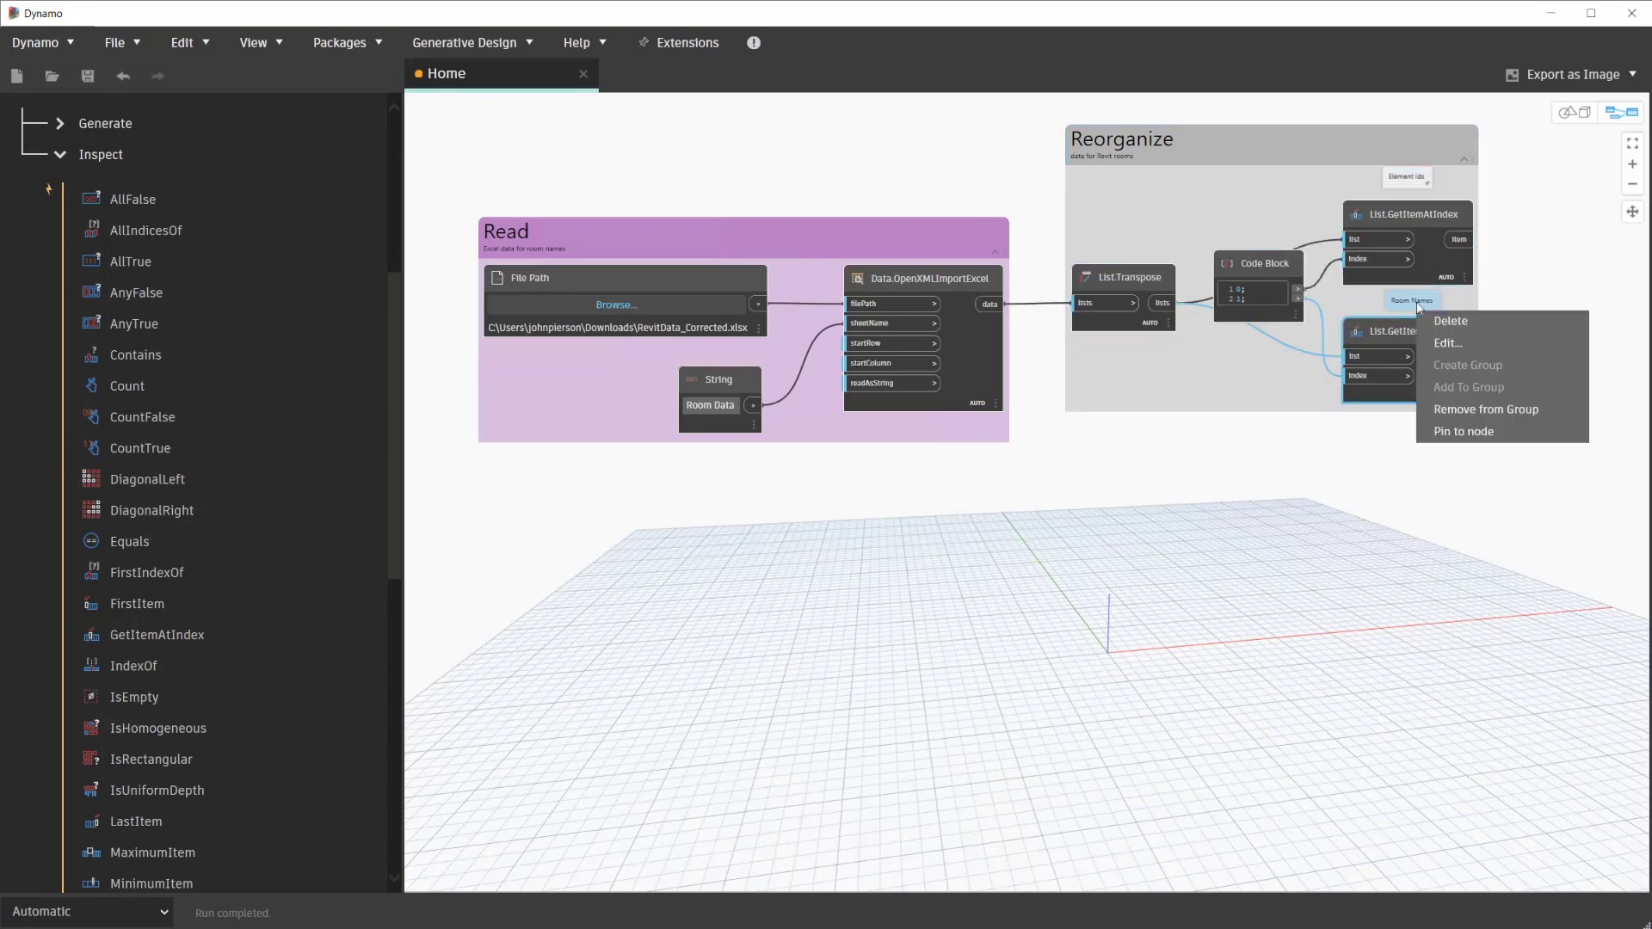
click(1459, 434)
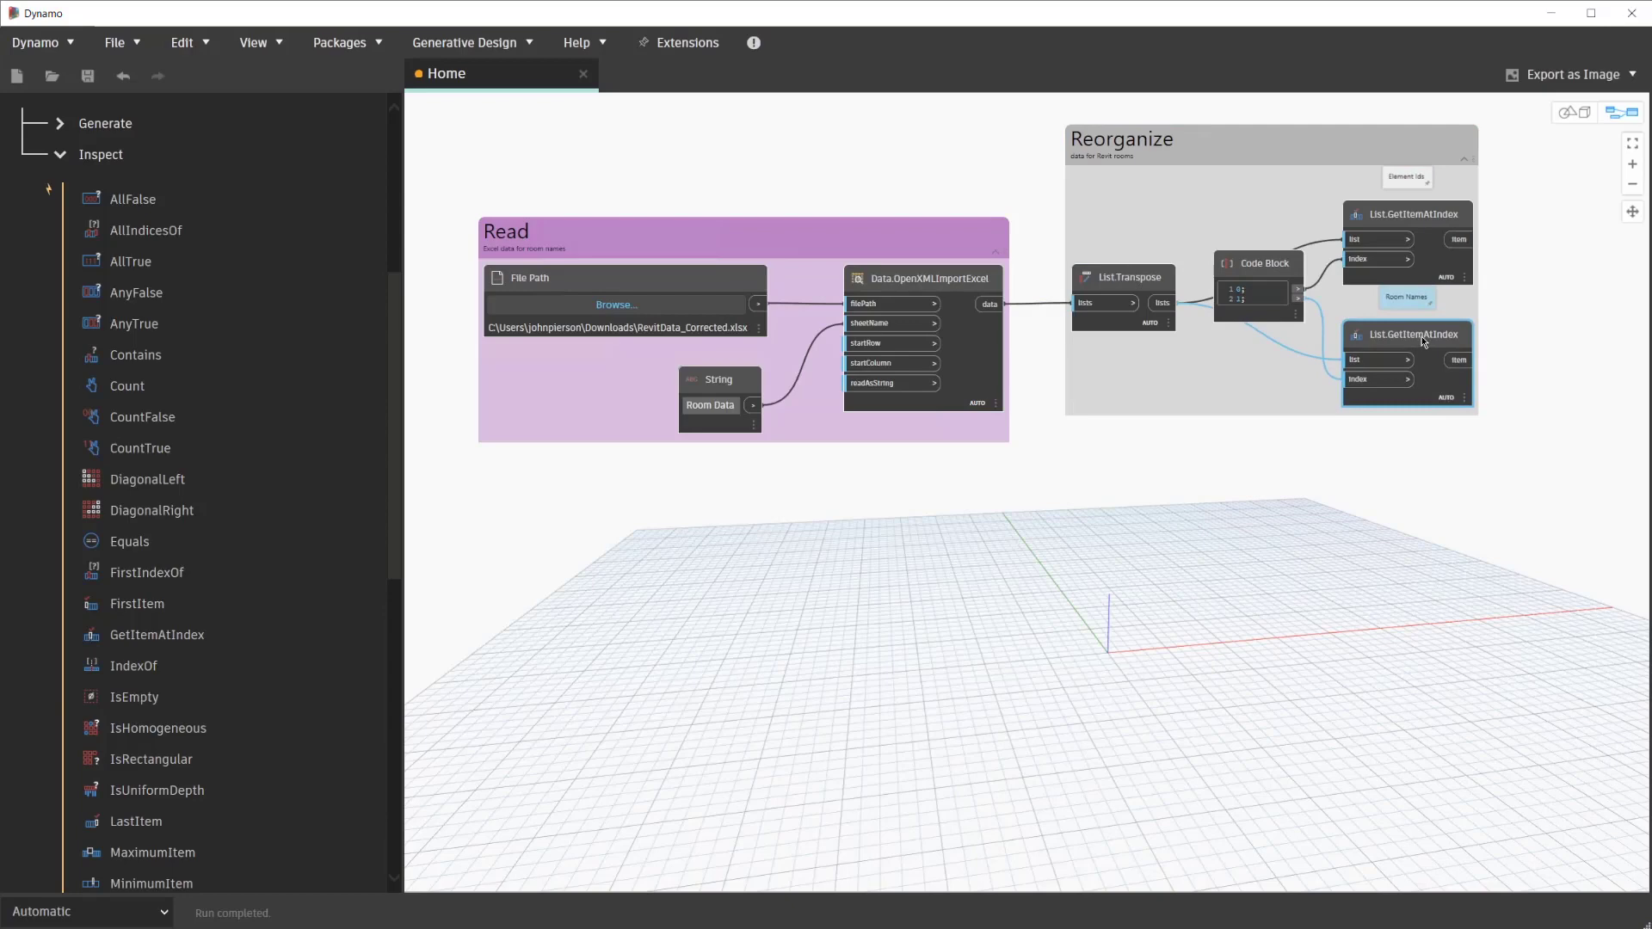
drag(1421, 336, 1422, 342)
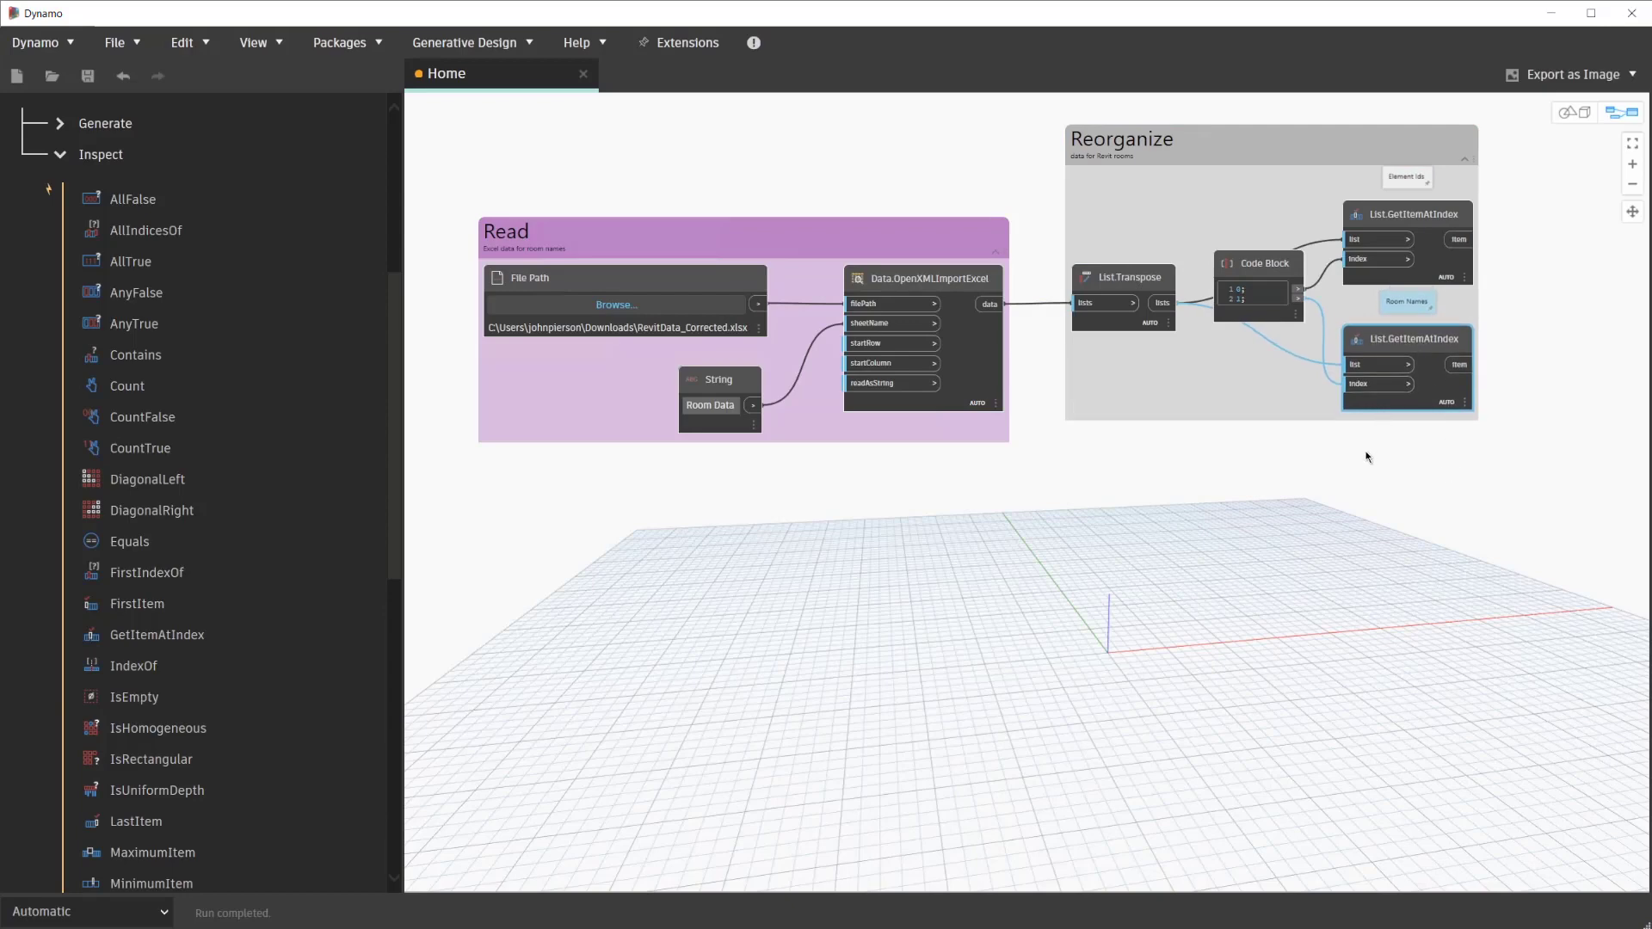
click(1446, 439)
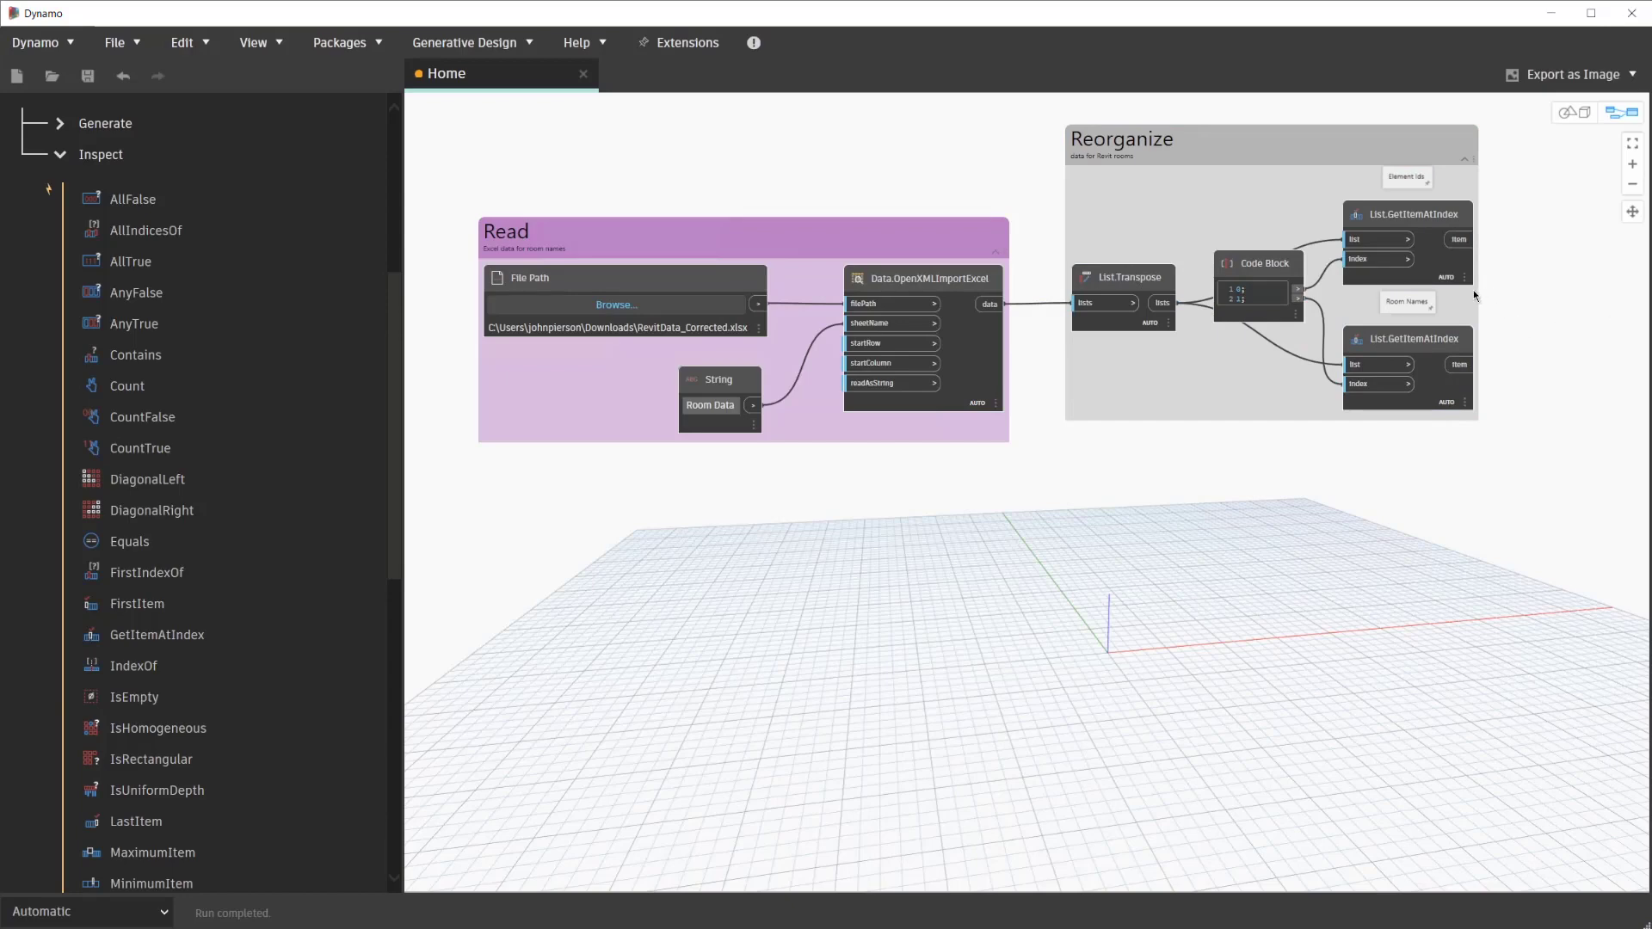
mouse_move(1456, 365)
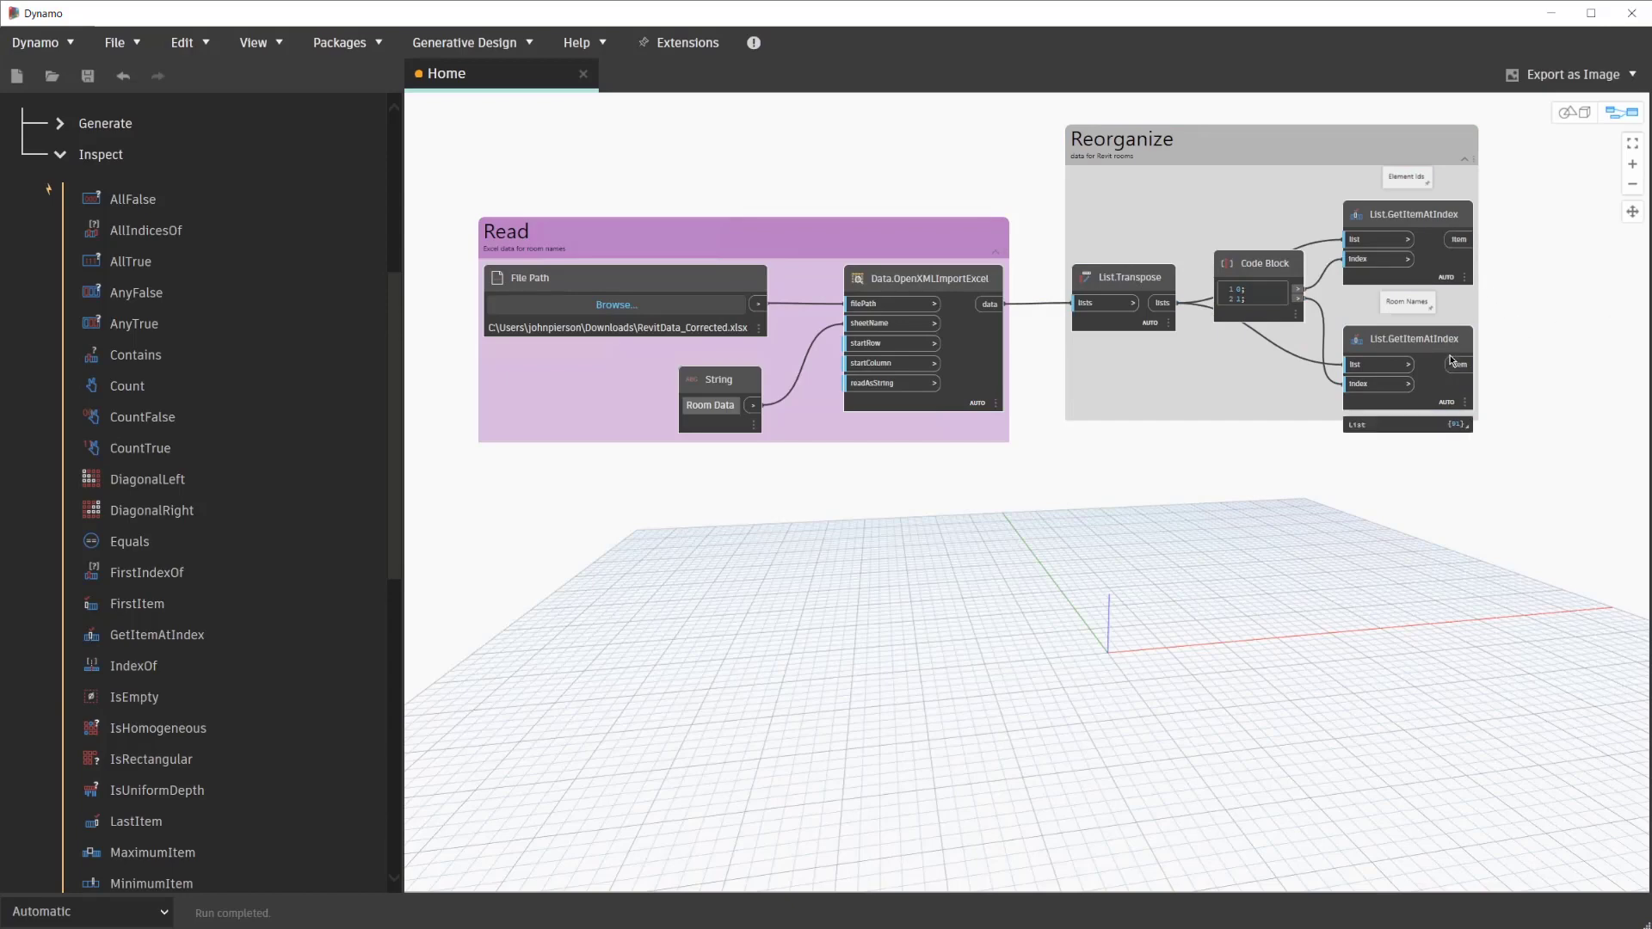
scroll(23, 323, up, 5)
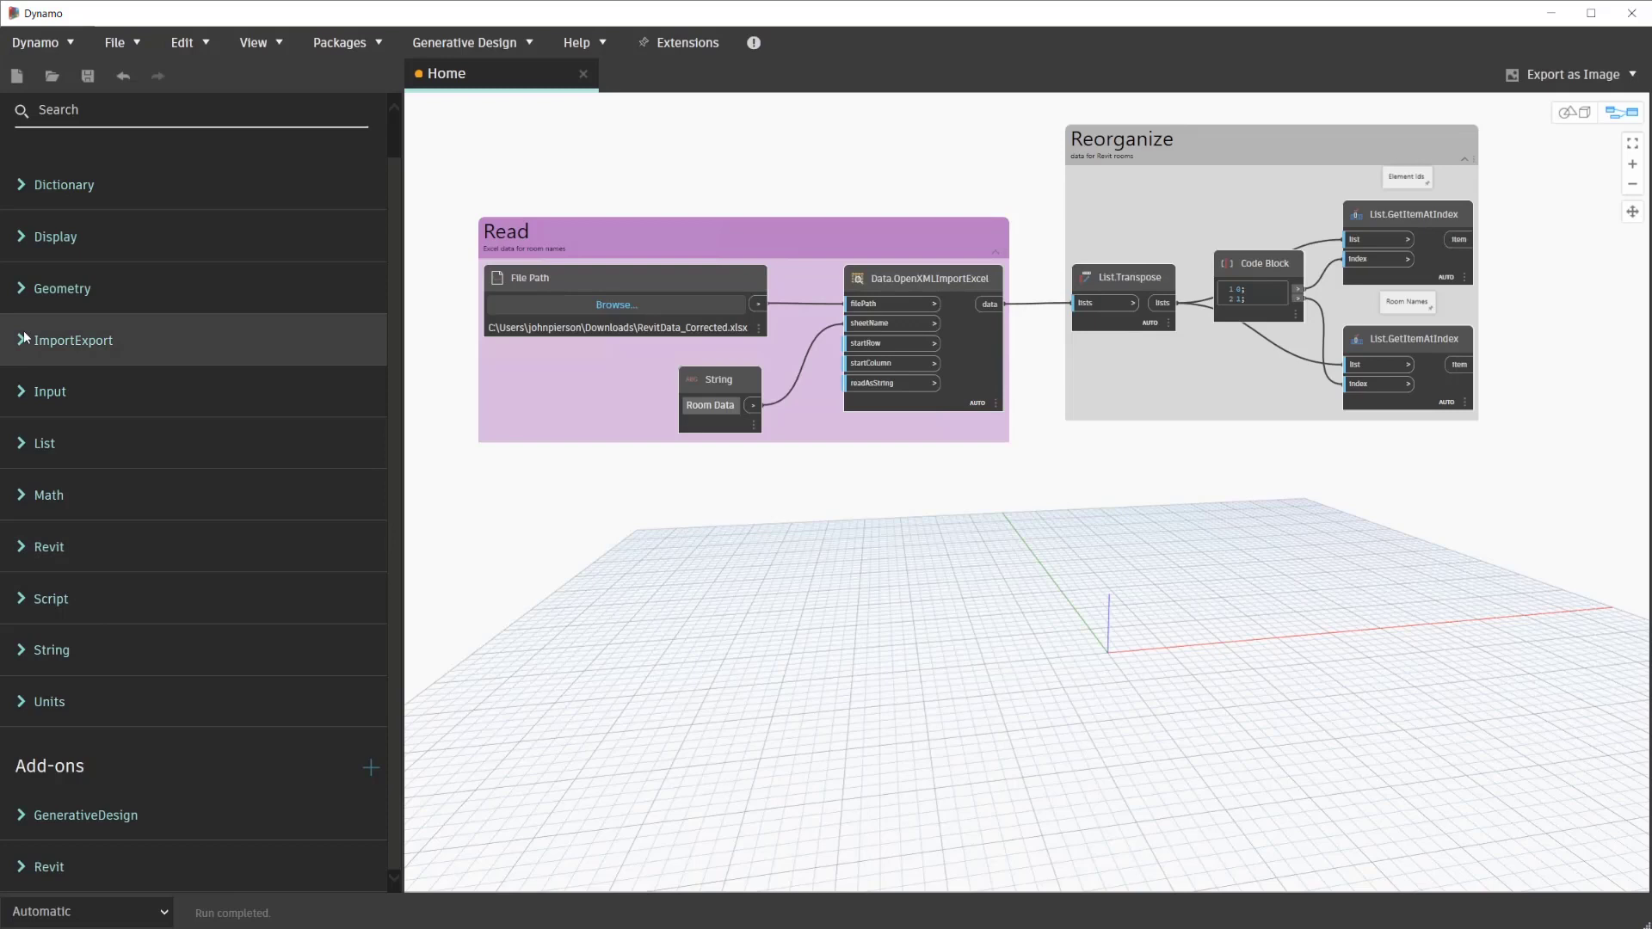
- Add an Element By Id node from Revit > Selection and place it right of the Reorganize group
click(24, 548)
scroll(26, 542, down, 2)
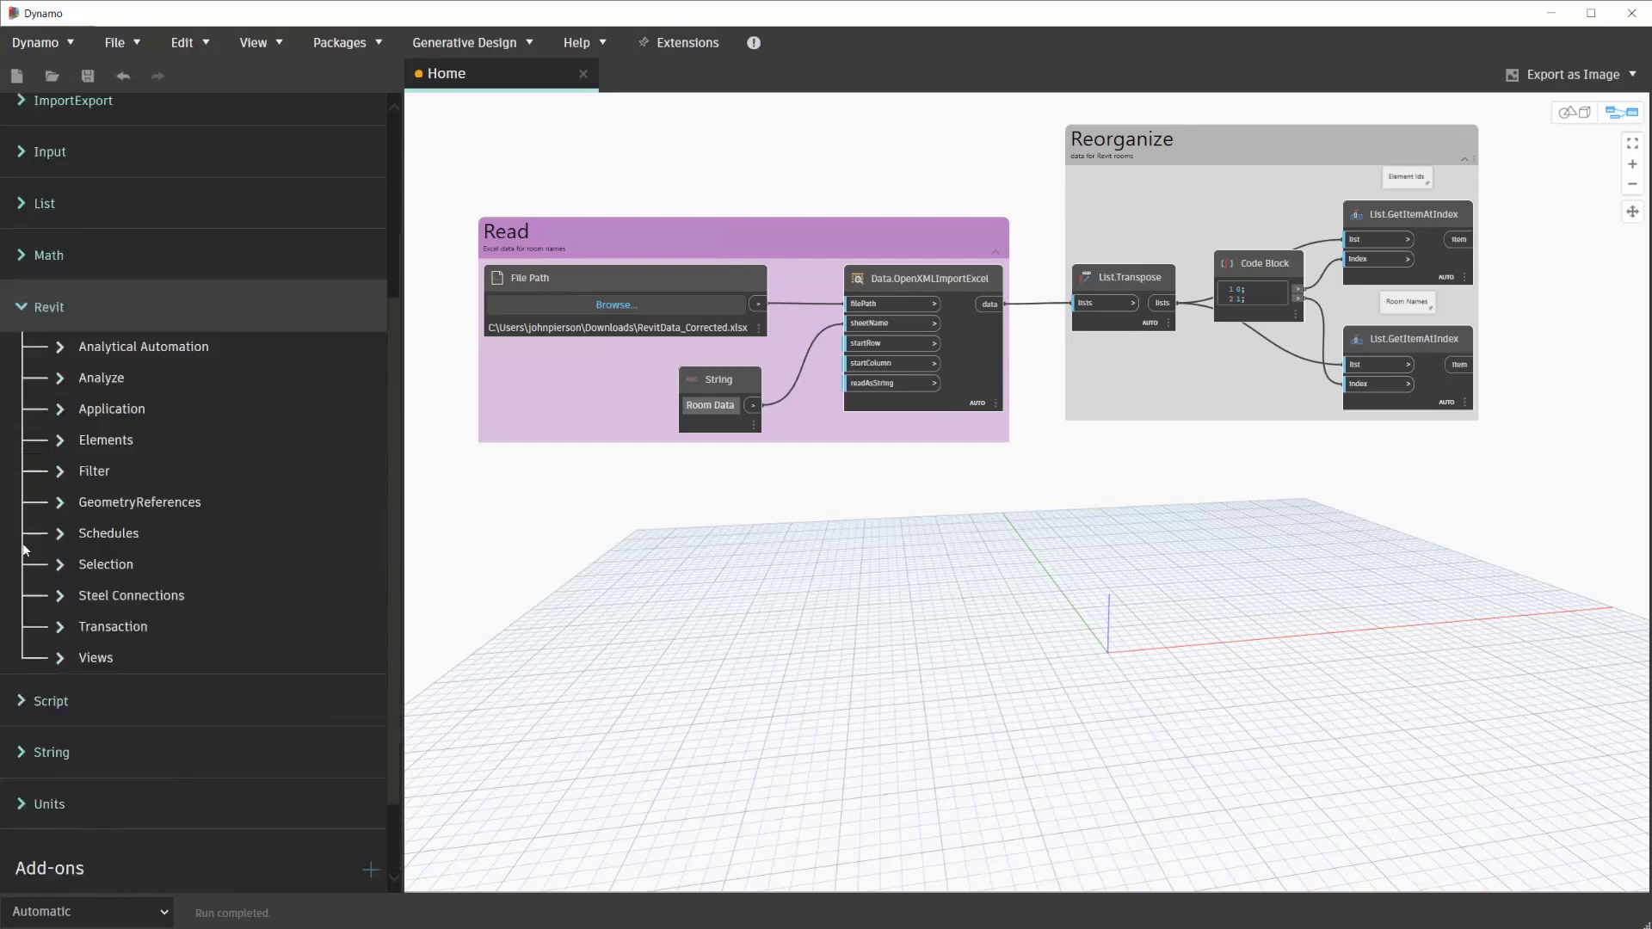
scroll(40, 517, down, 1)
click(57, 463)
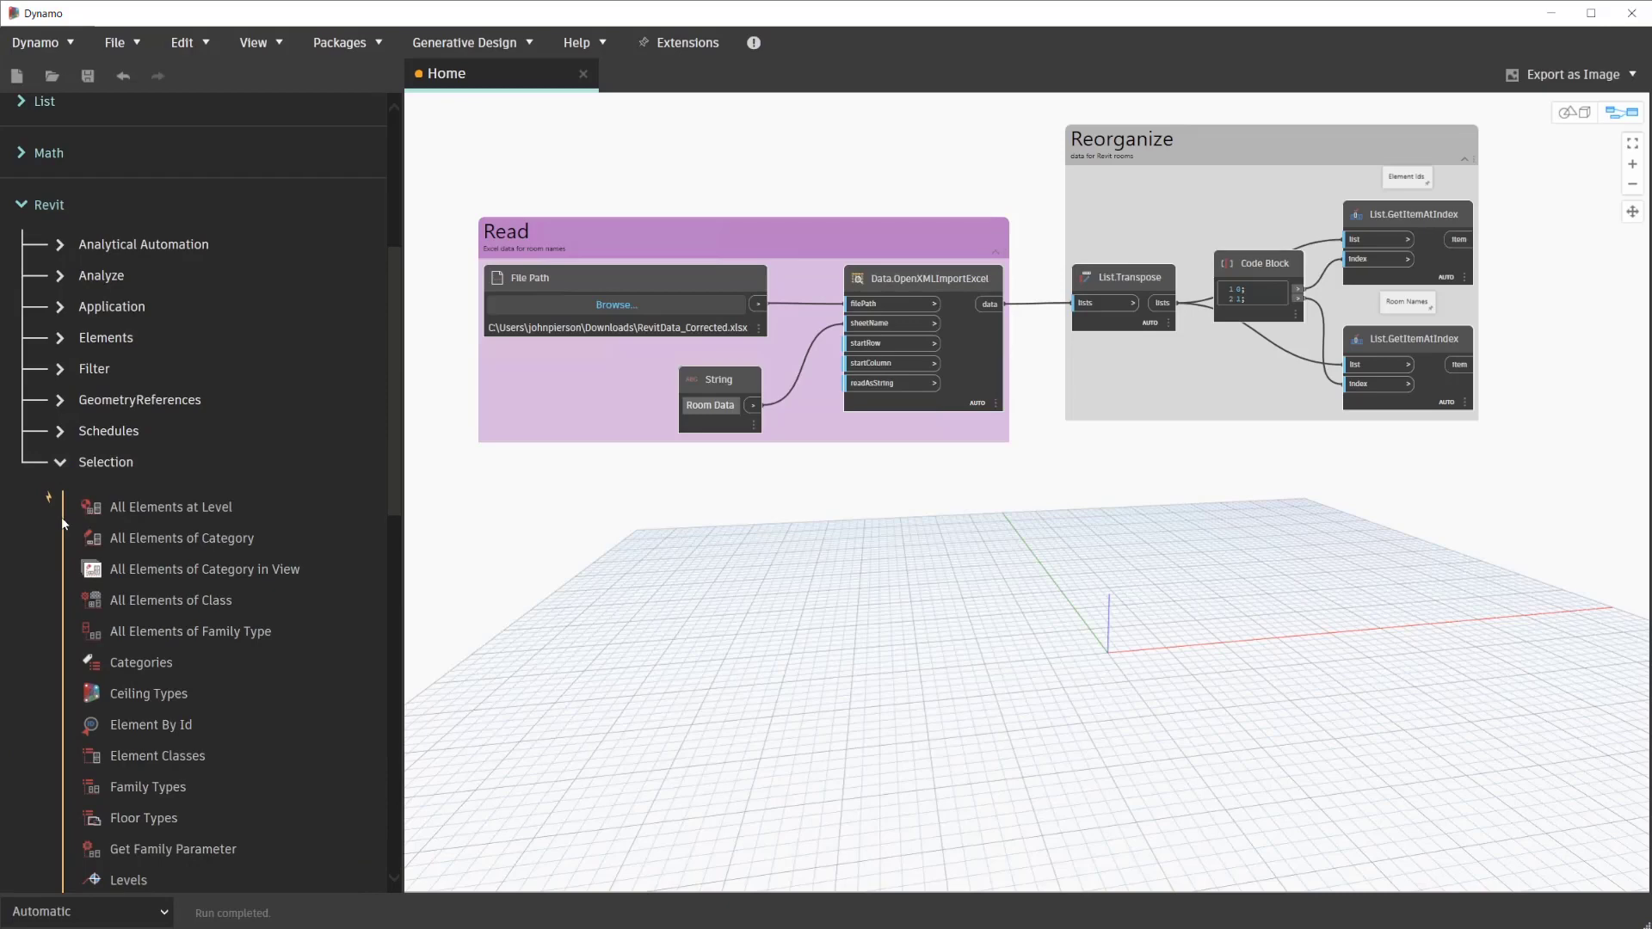
scroll(105, 536, down, 2)
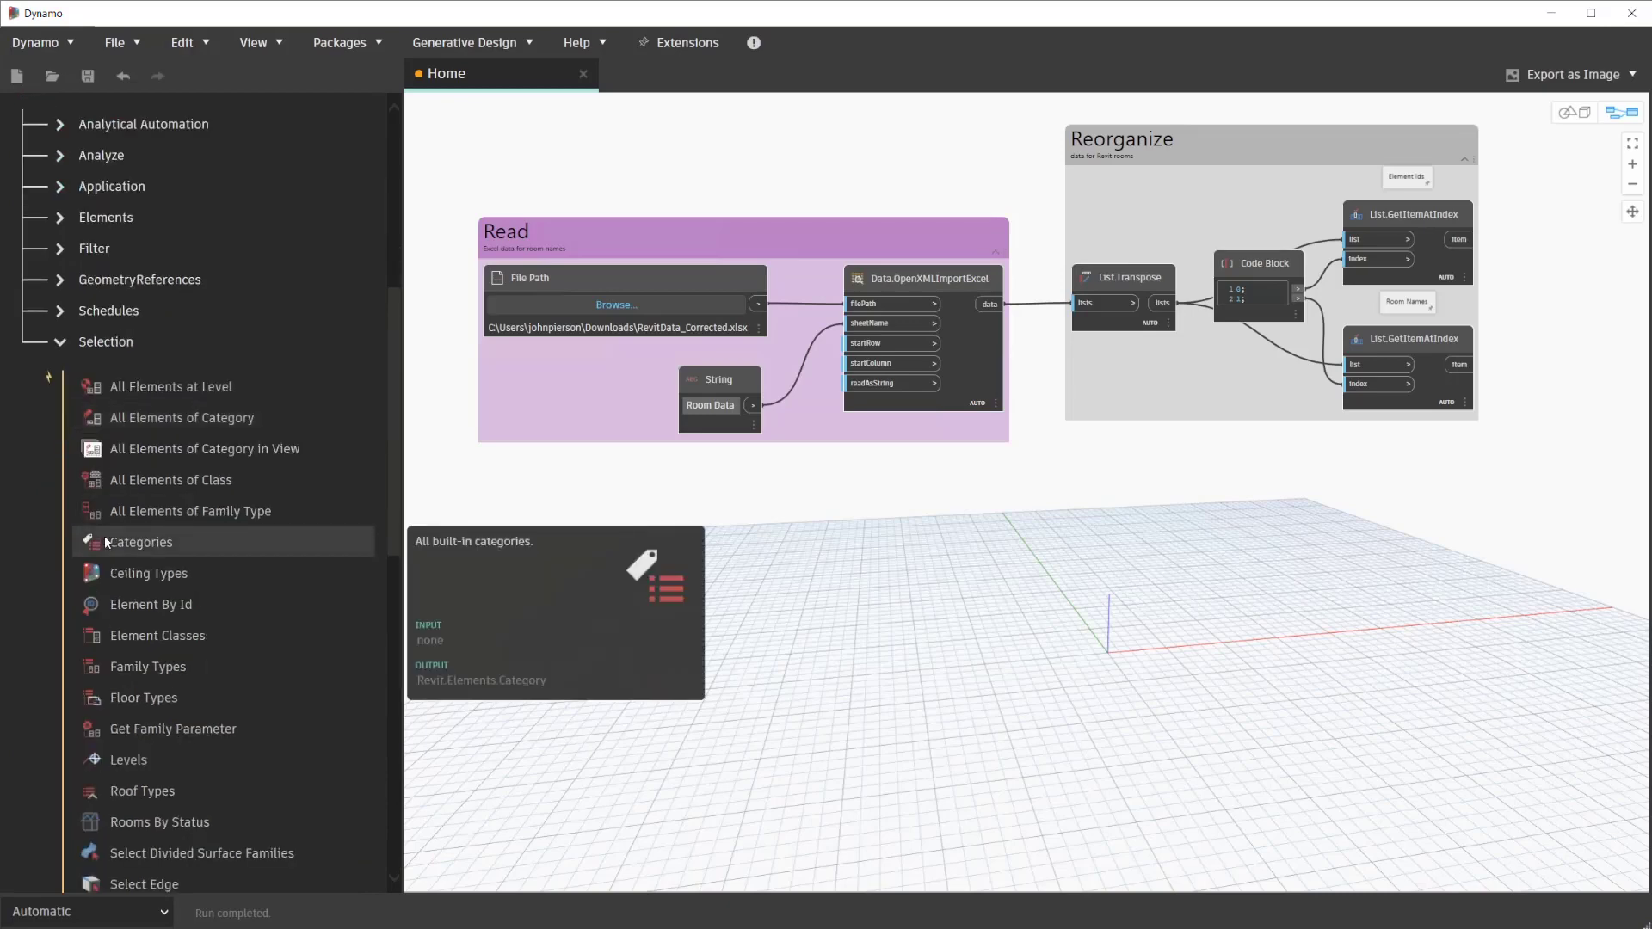
click(149, 604)
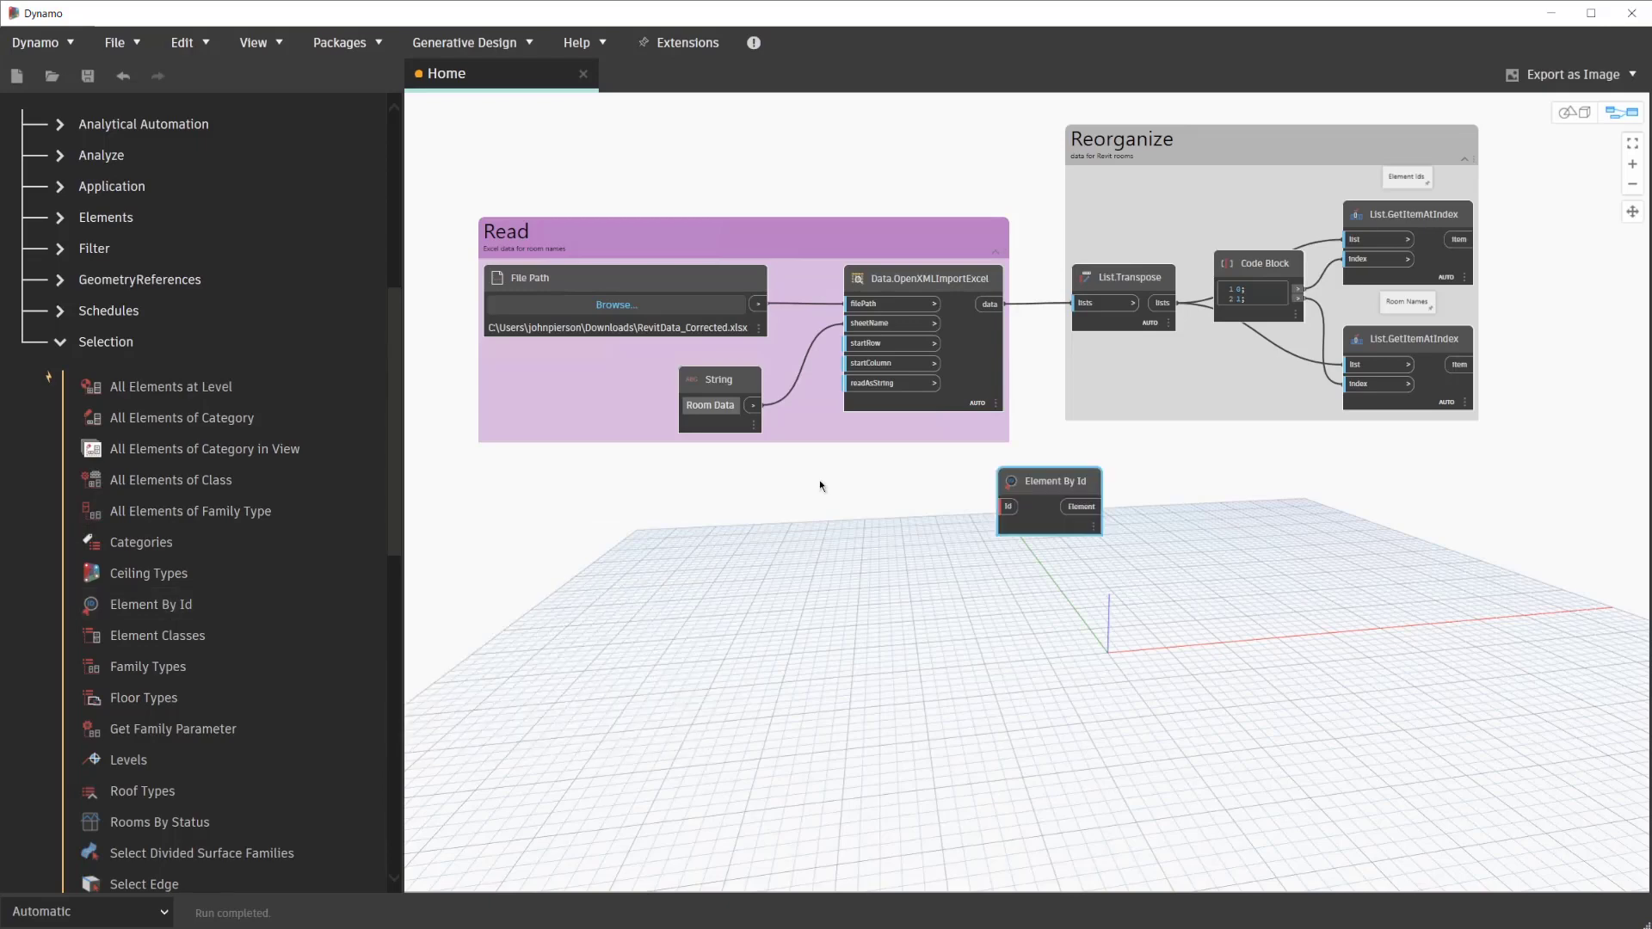
scroll(820, 486, down, 2)
middle_drag(828, 478, 739, 484)
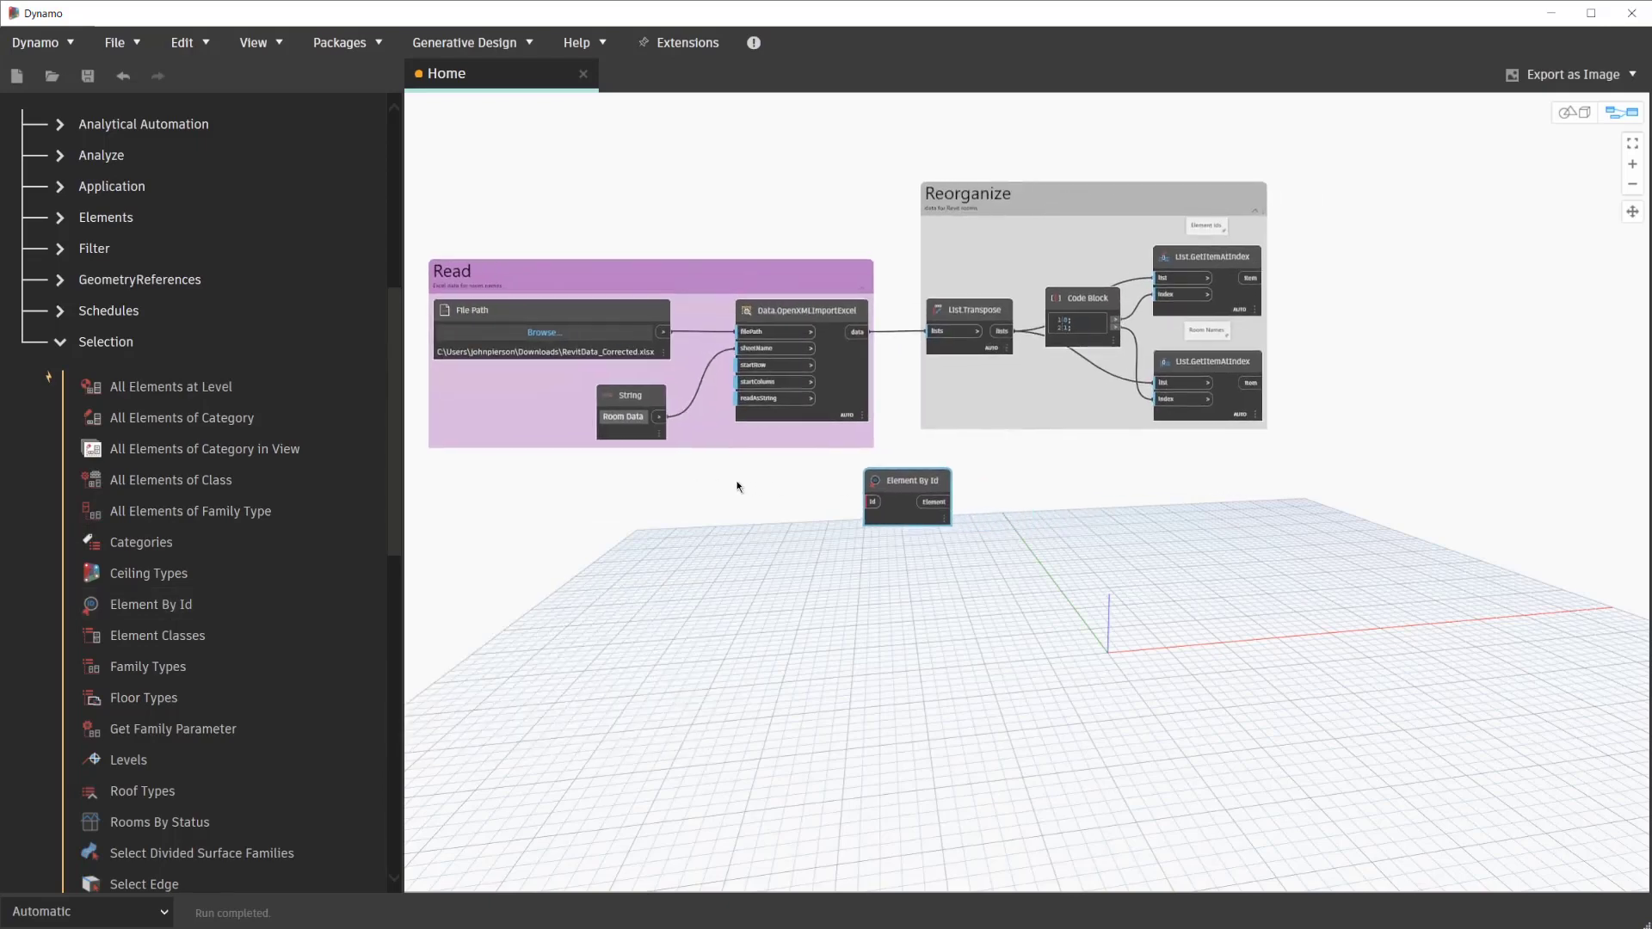
drag(885, 484, 1357, 268)
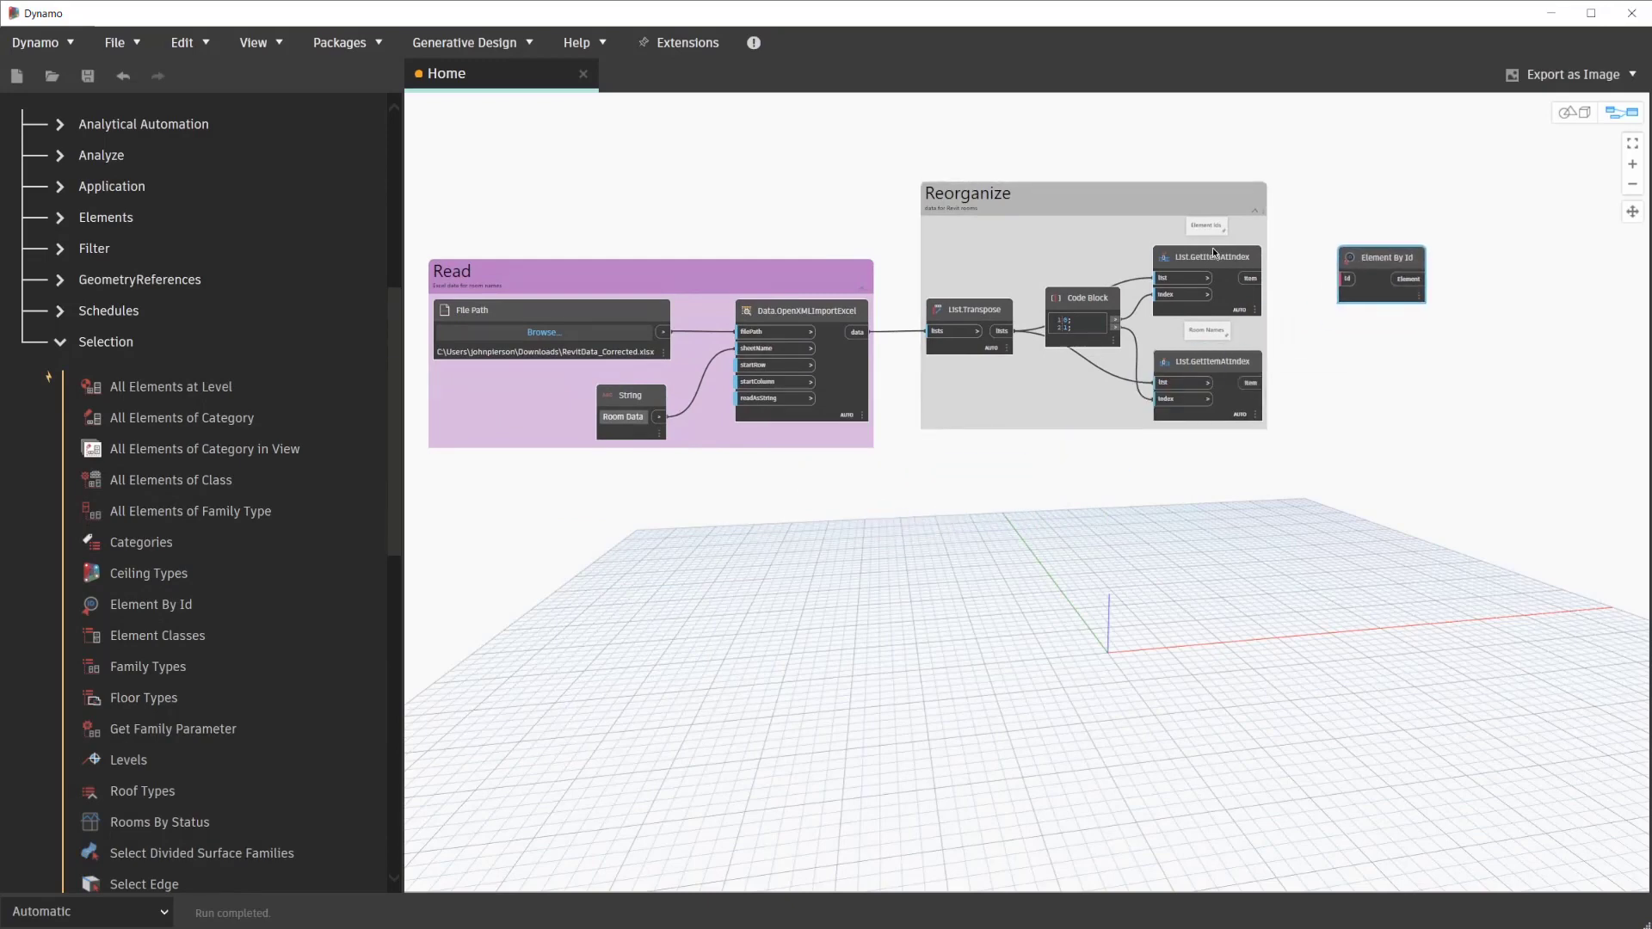
- Wire the upper GetItemAtIndex item output into Element By Id's Id input
mouse_move(1213, 258)
click(1251, 278)
click(1350, 280)
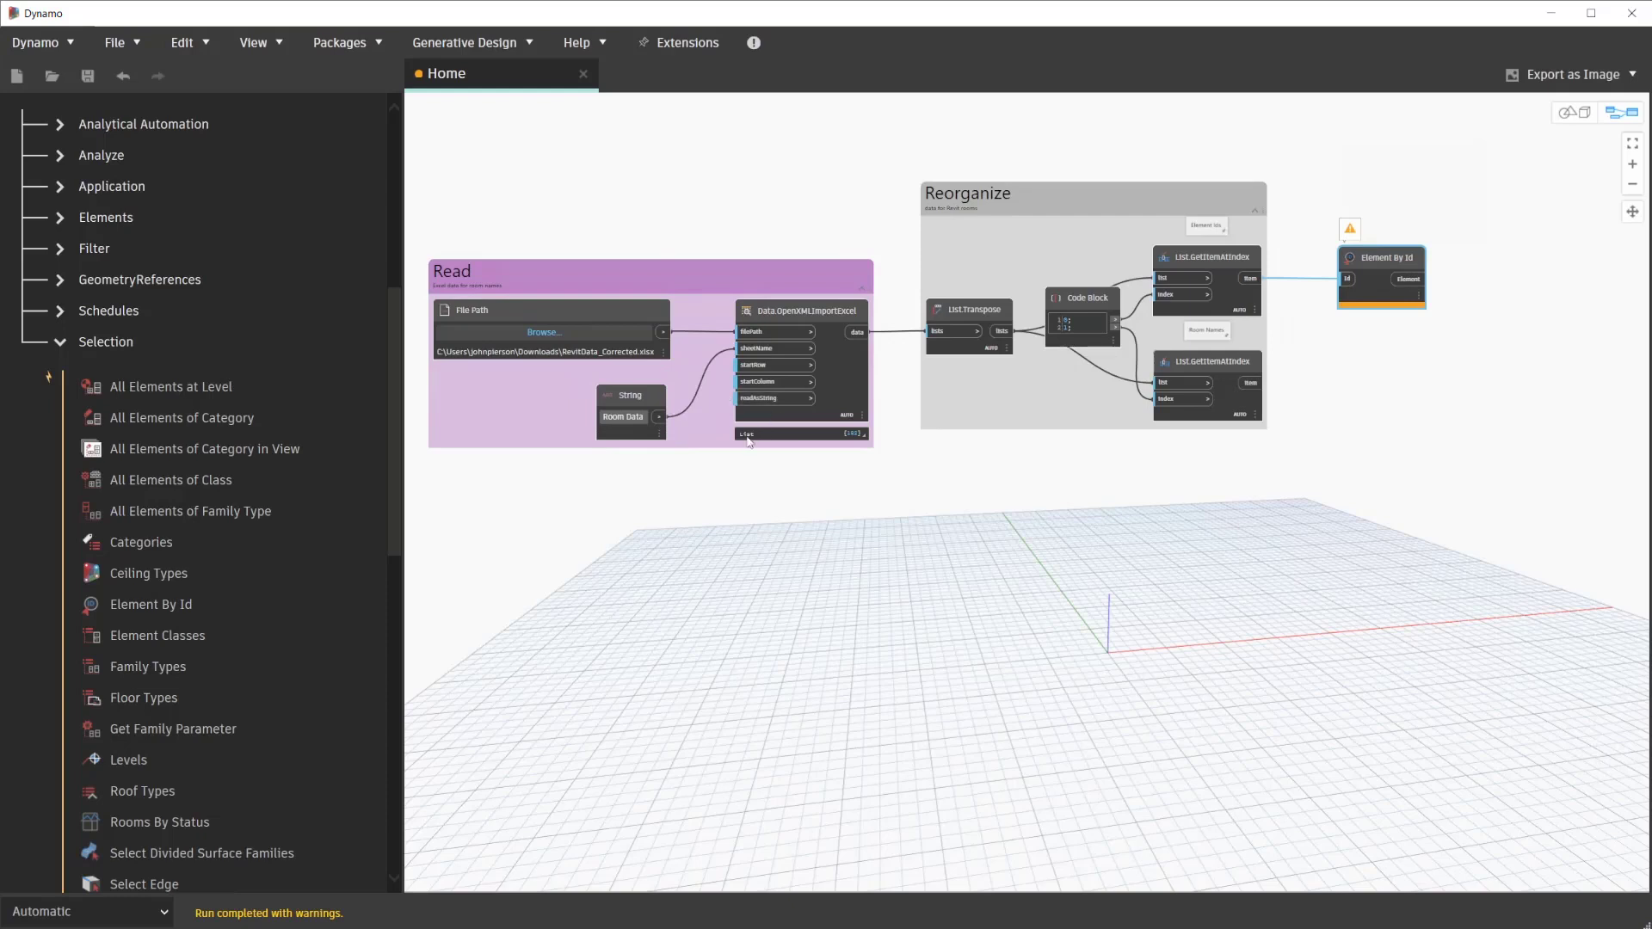
- Add a Boolean node set to True and wire it into the readAsString input
right_click(669, 483)
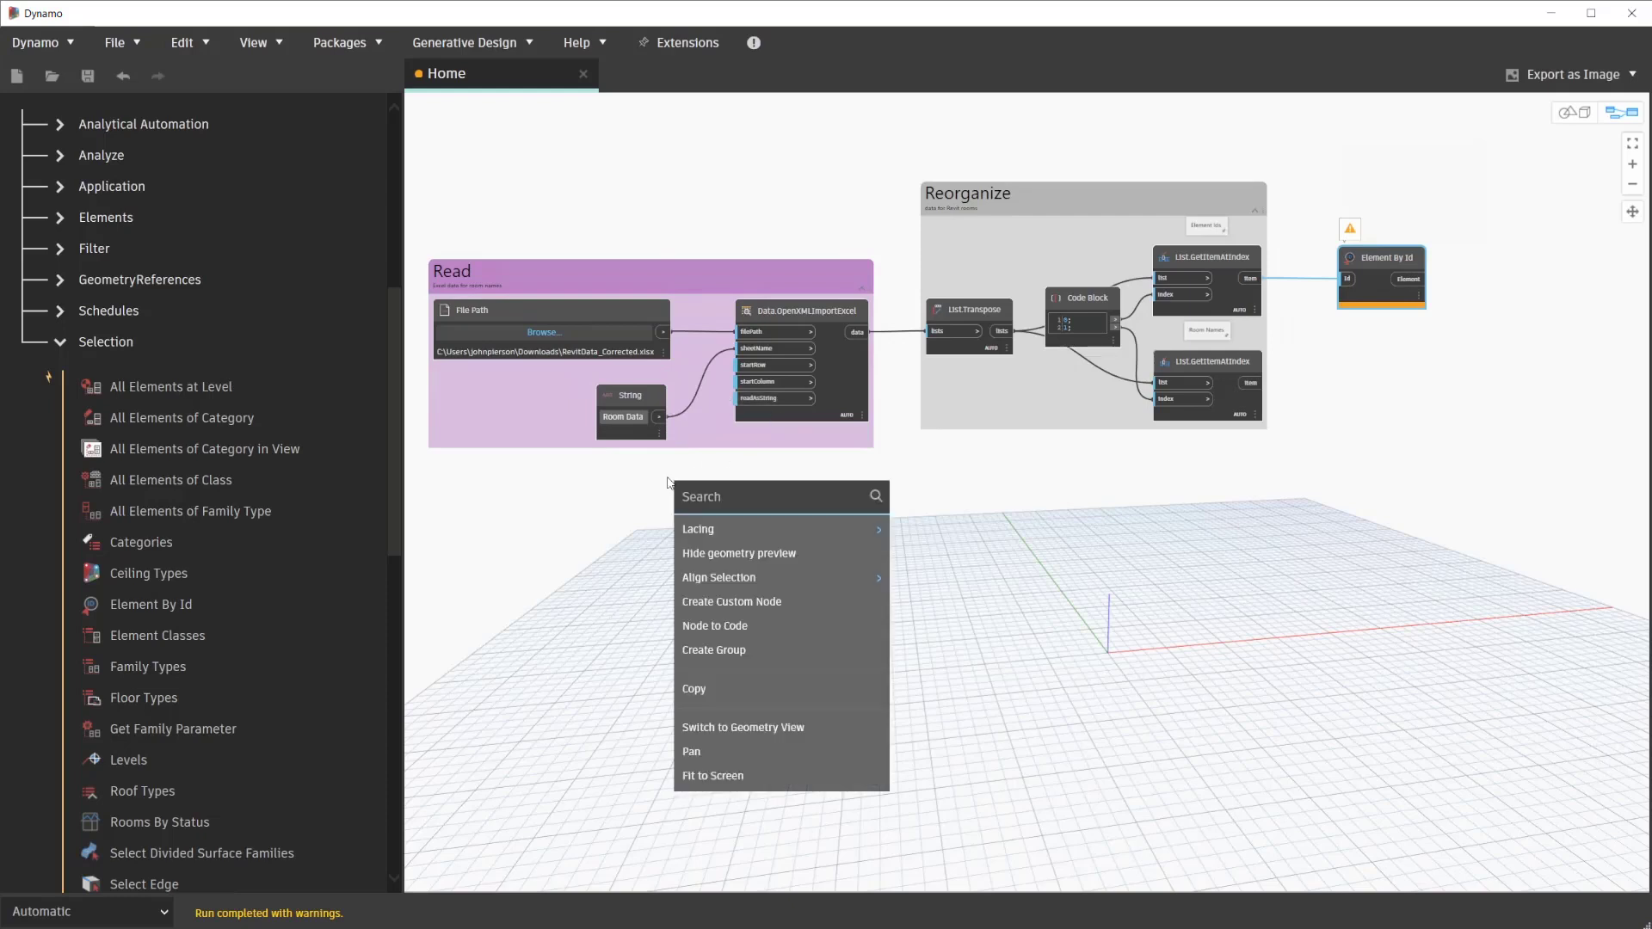
text(bool)
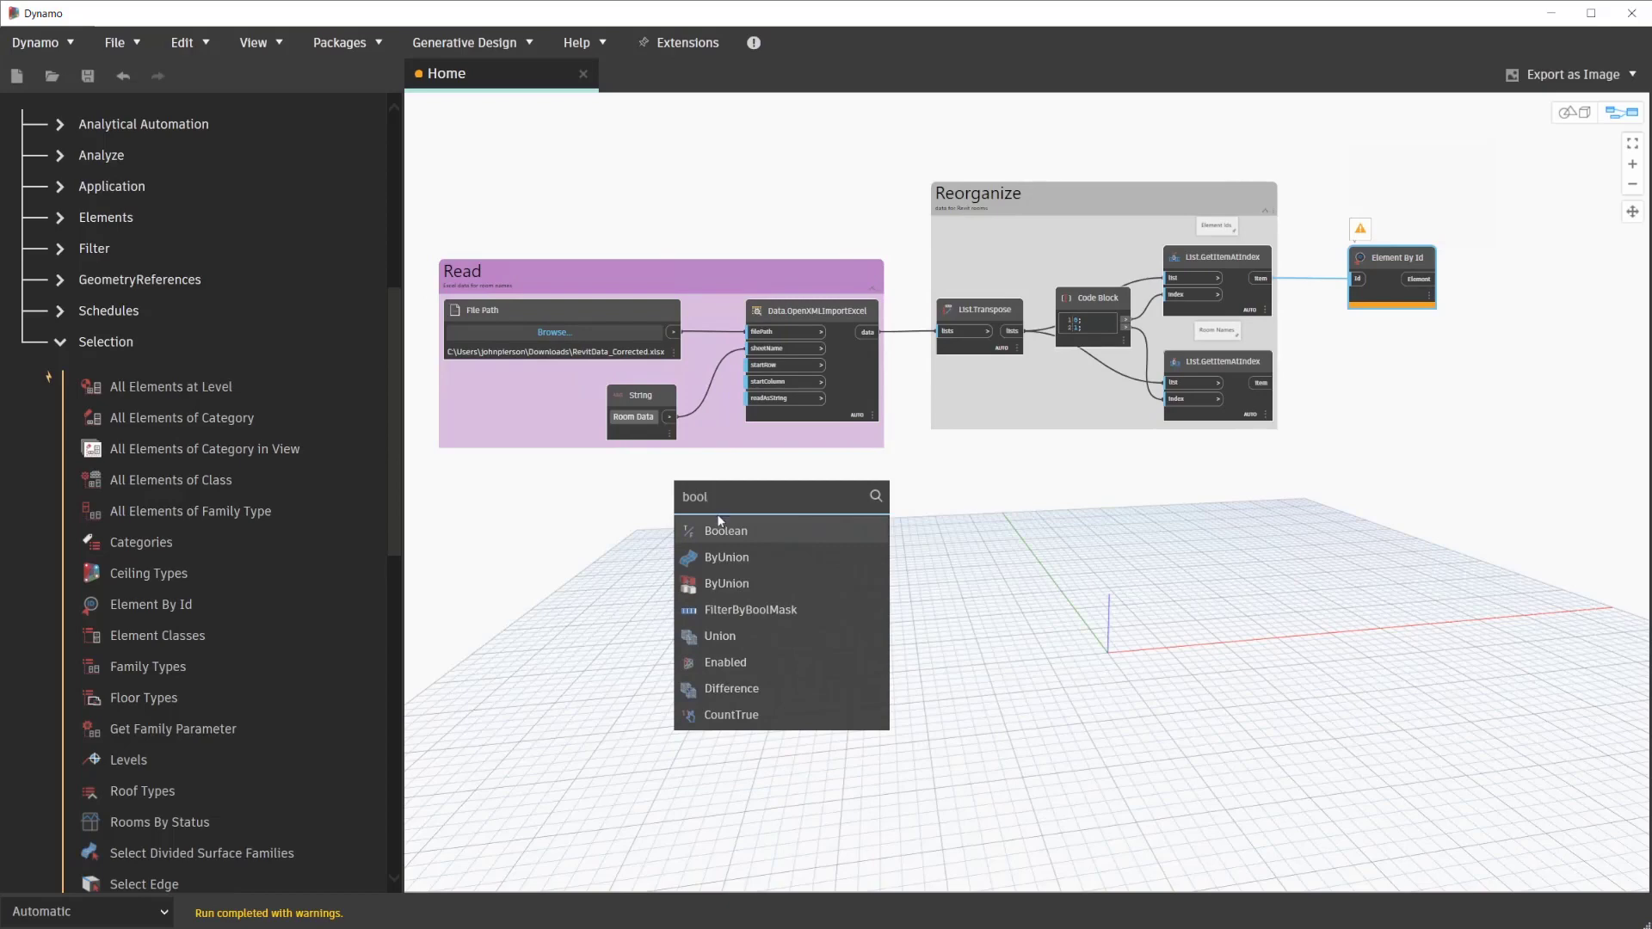
click(726, 531)
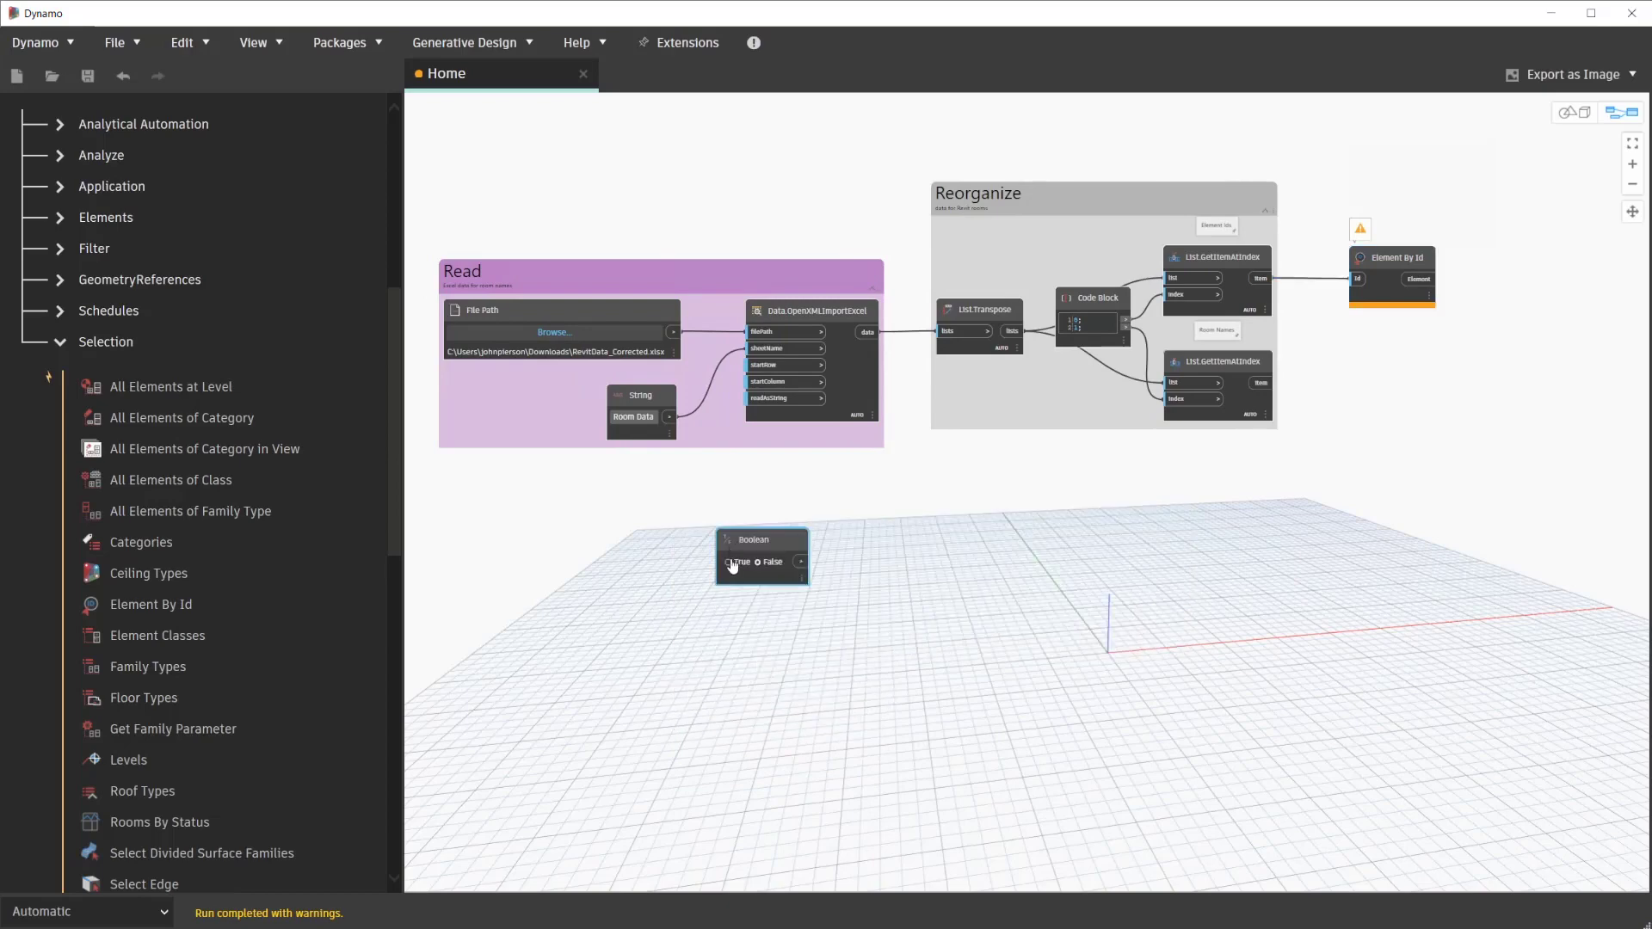
click(729, 564)
drag(802, 562, 759, 427)
click(754, 400)
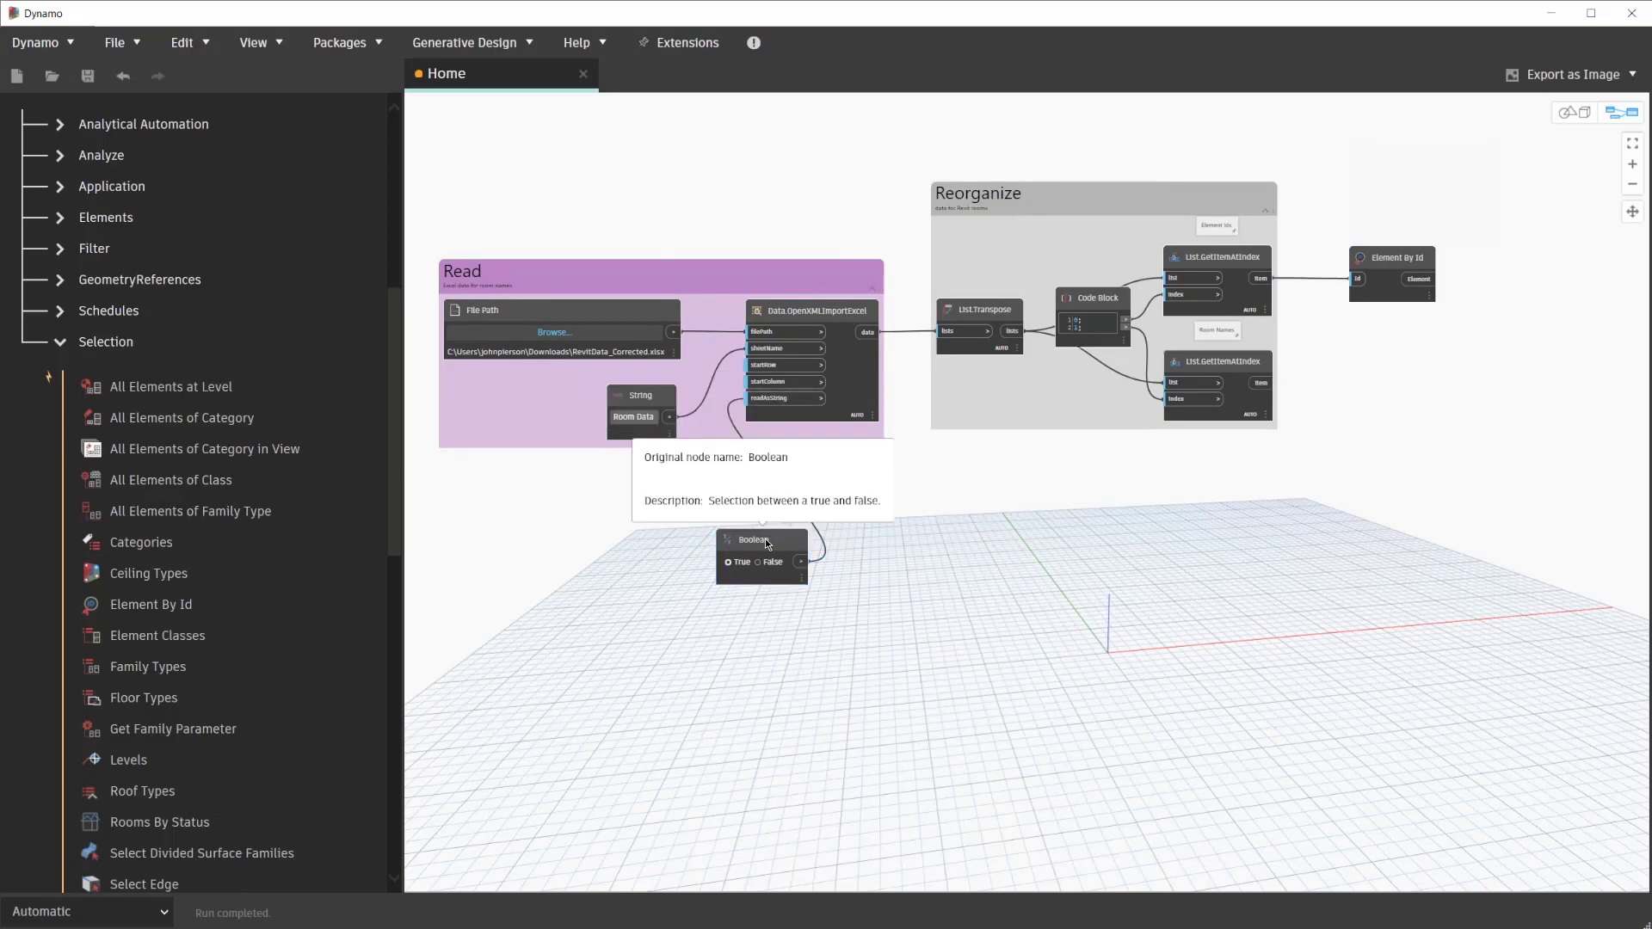
- Move the Boolean node inside the Read group and check Element By Id's results
drag(765, 538, 554, 433)
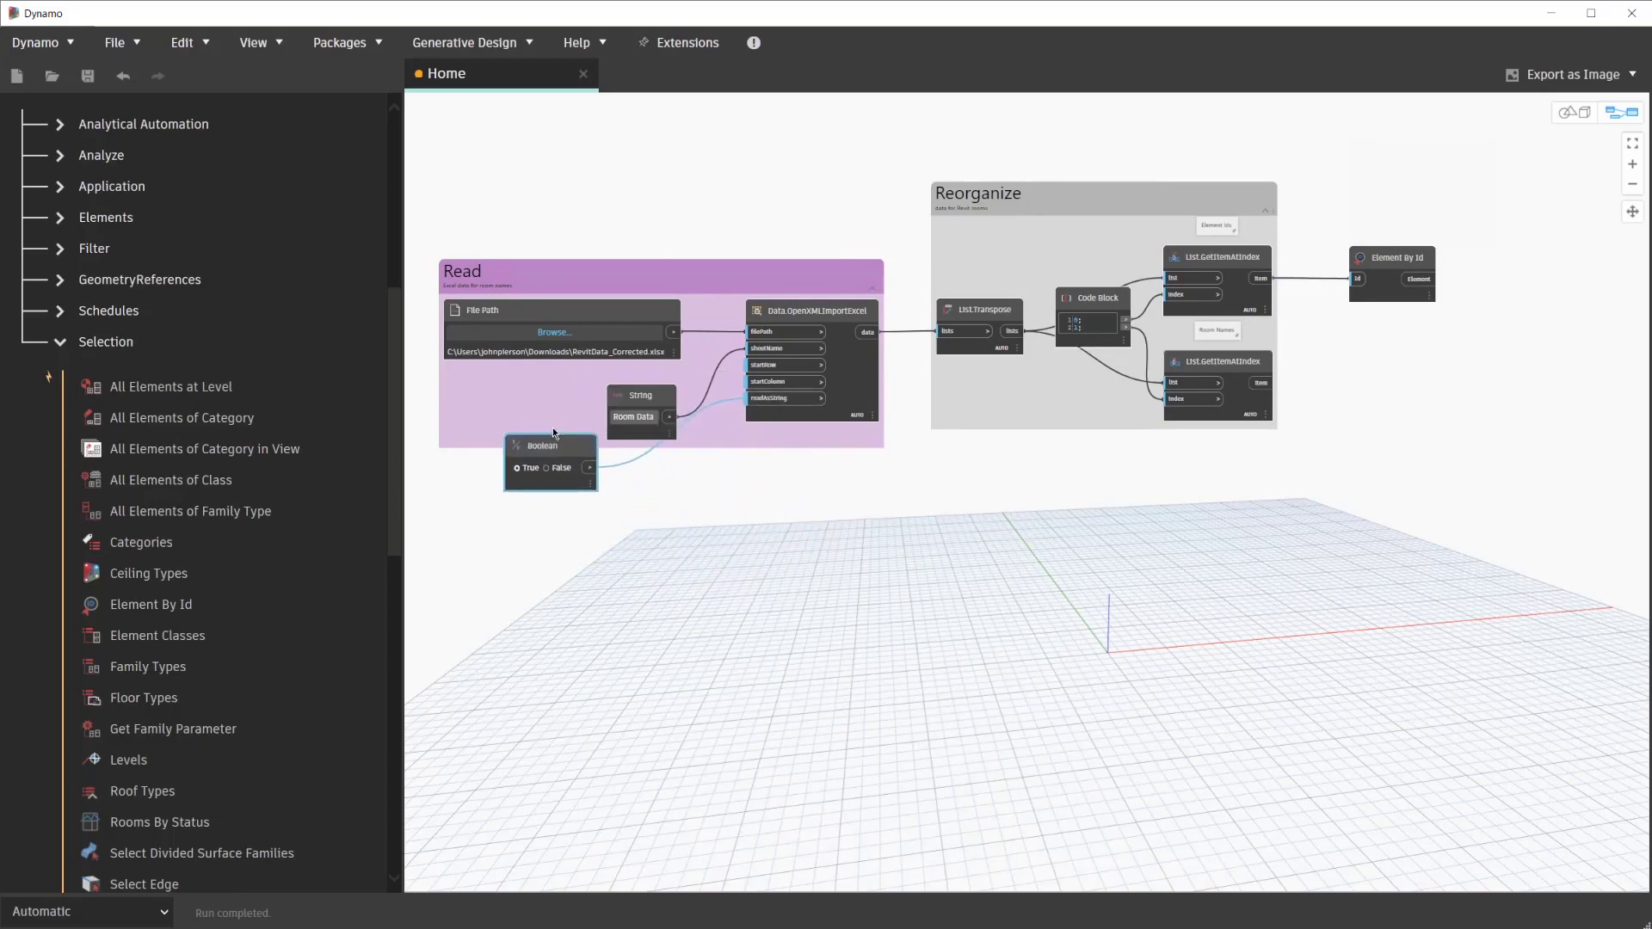
drag(554, 433, 663, 474)
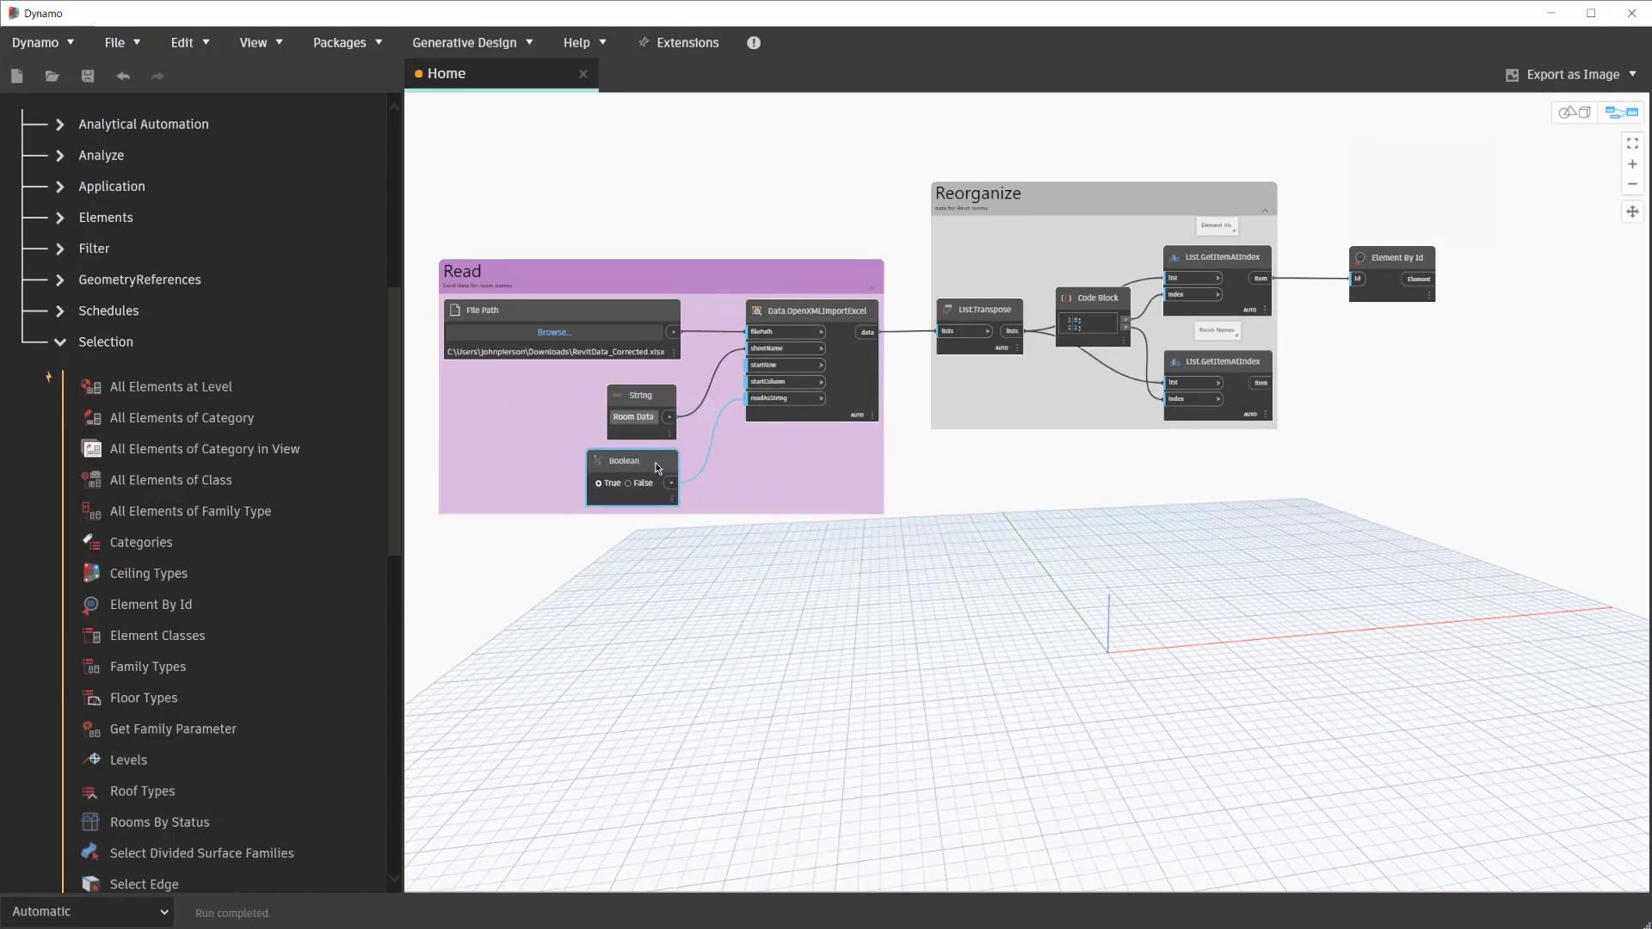
click(711, 571)
mouse_move(1392, 274)
mouse_move(1393, 311)
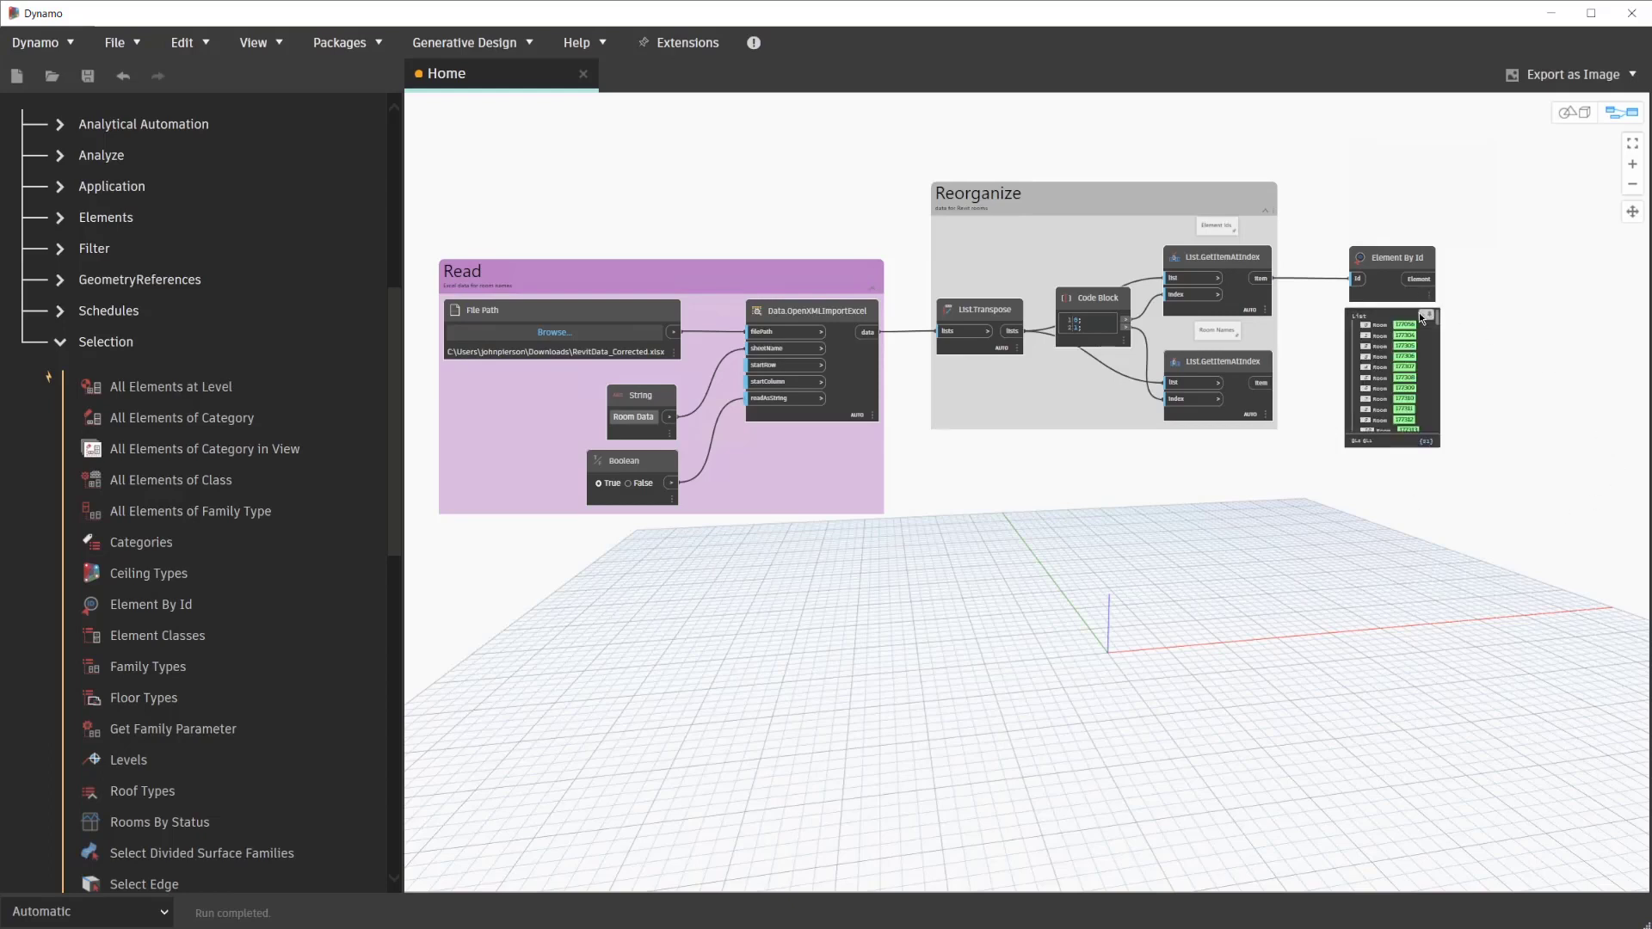
click(1420, 314)
click(1444, 370)
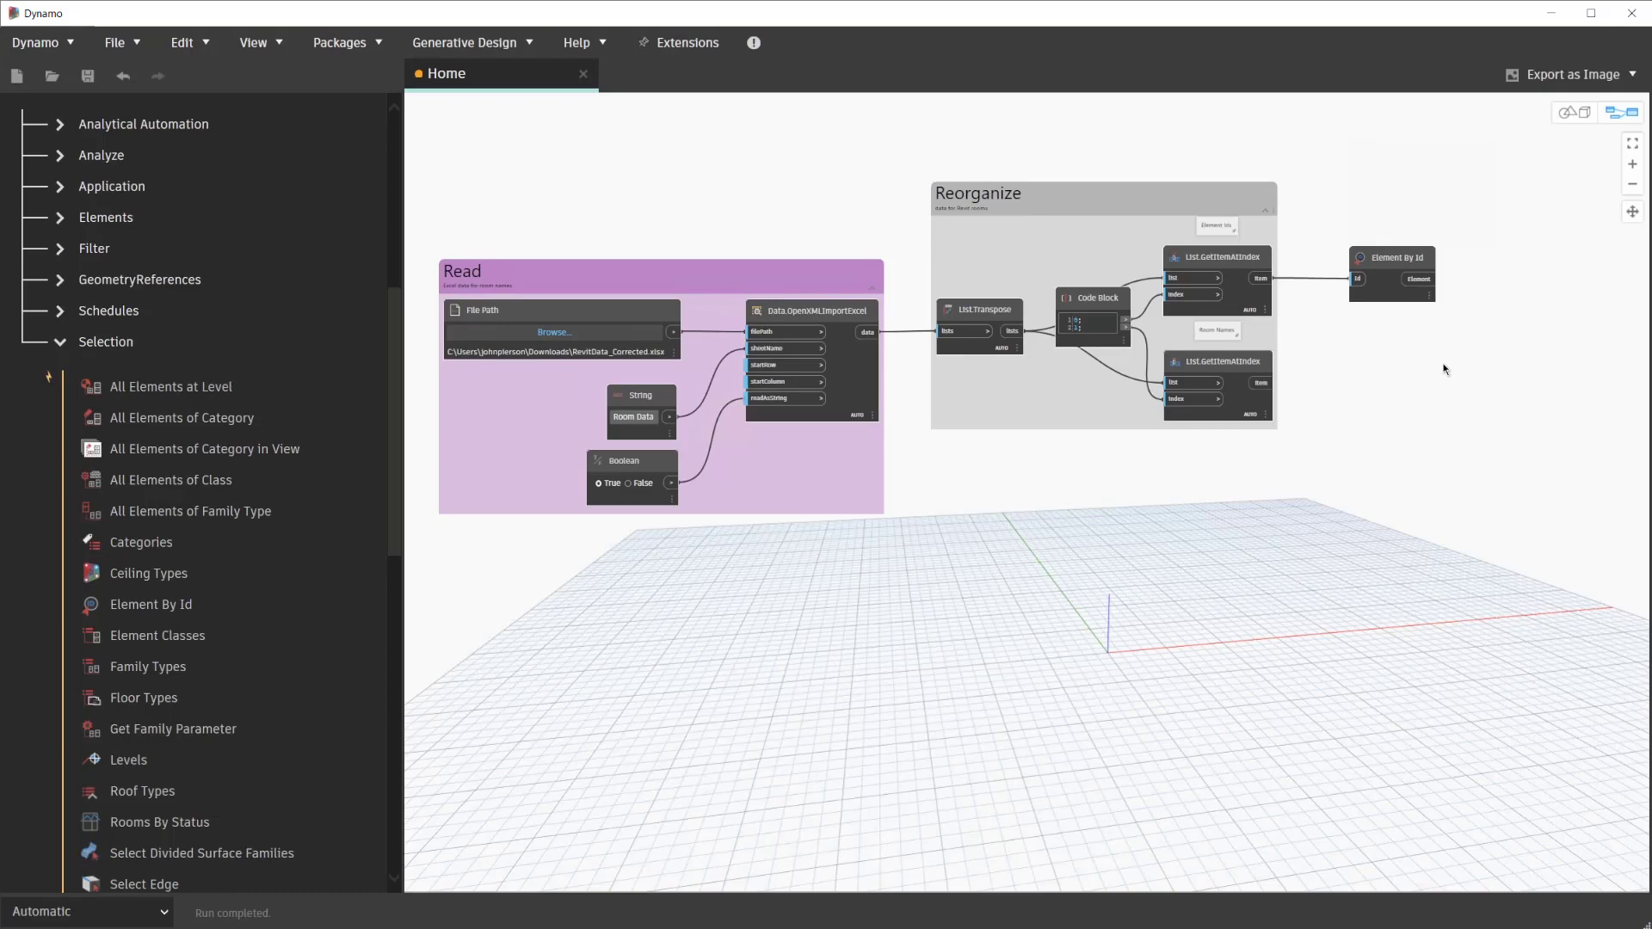
click(161, 341)
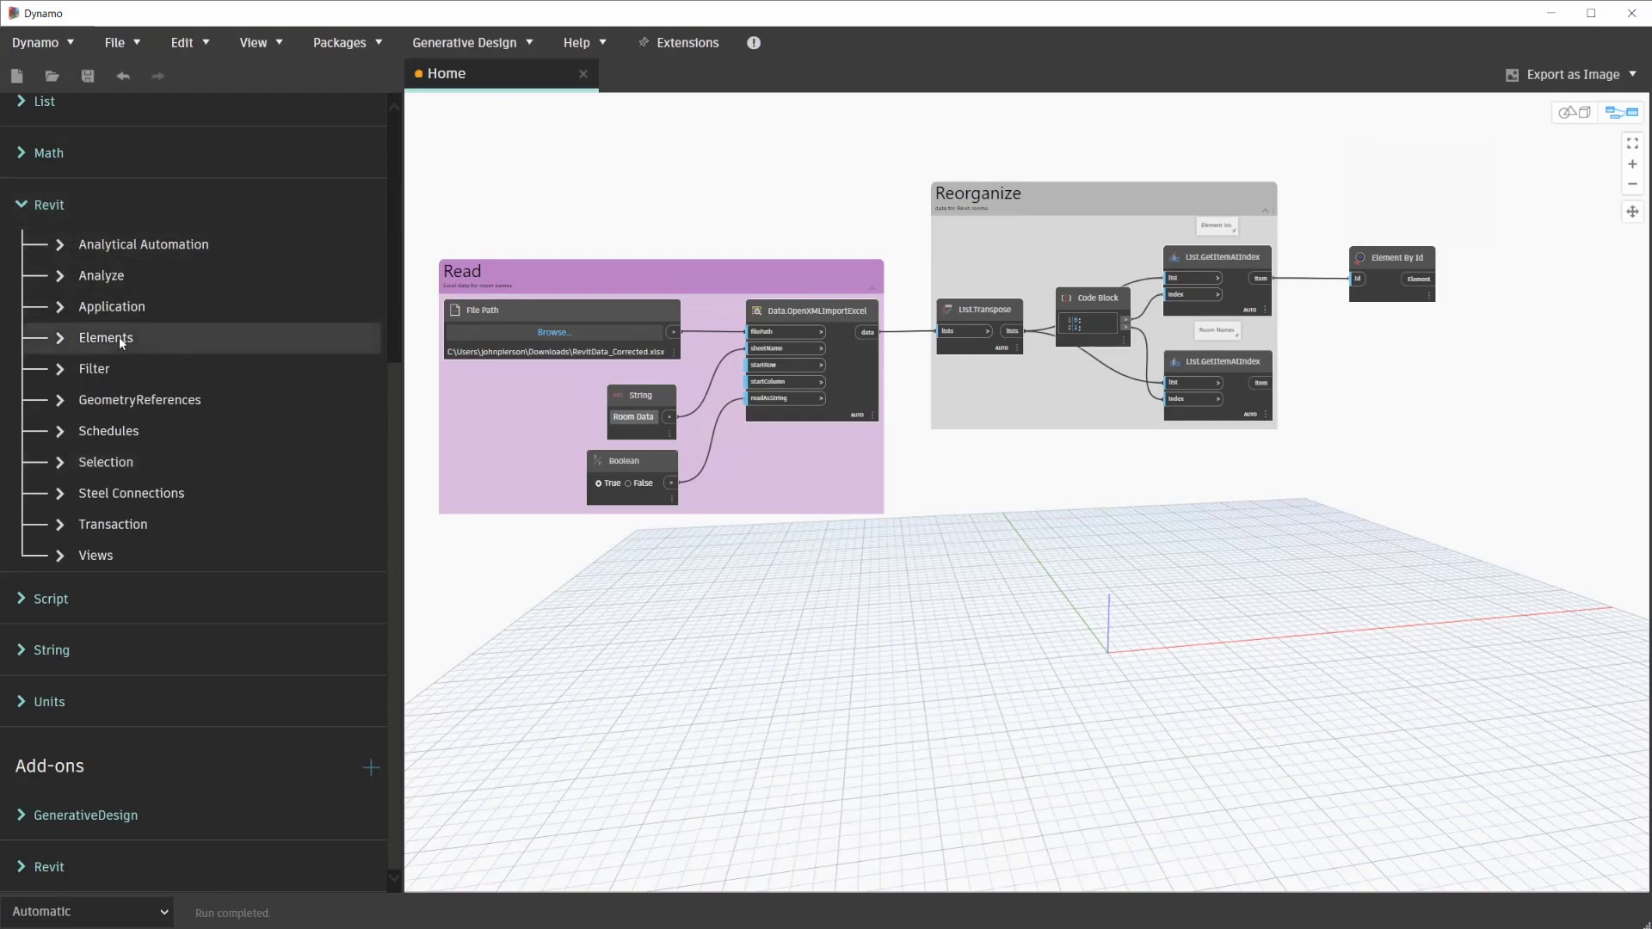
- Add an Element.SetParameterByName node from Revit > Elements > Element, placed right of Element By Id
click(118, 337)
scroll(120, 346, down, 5)
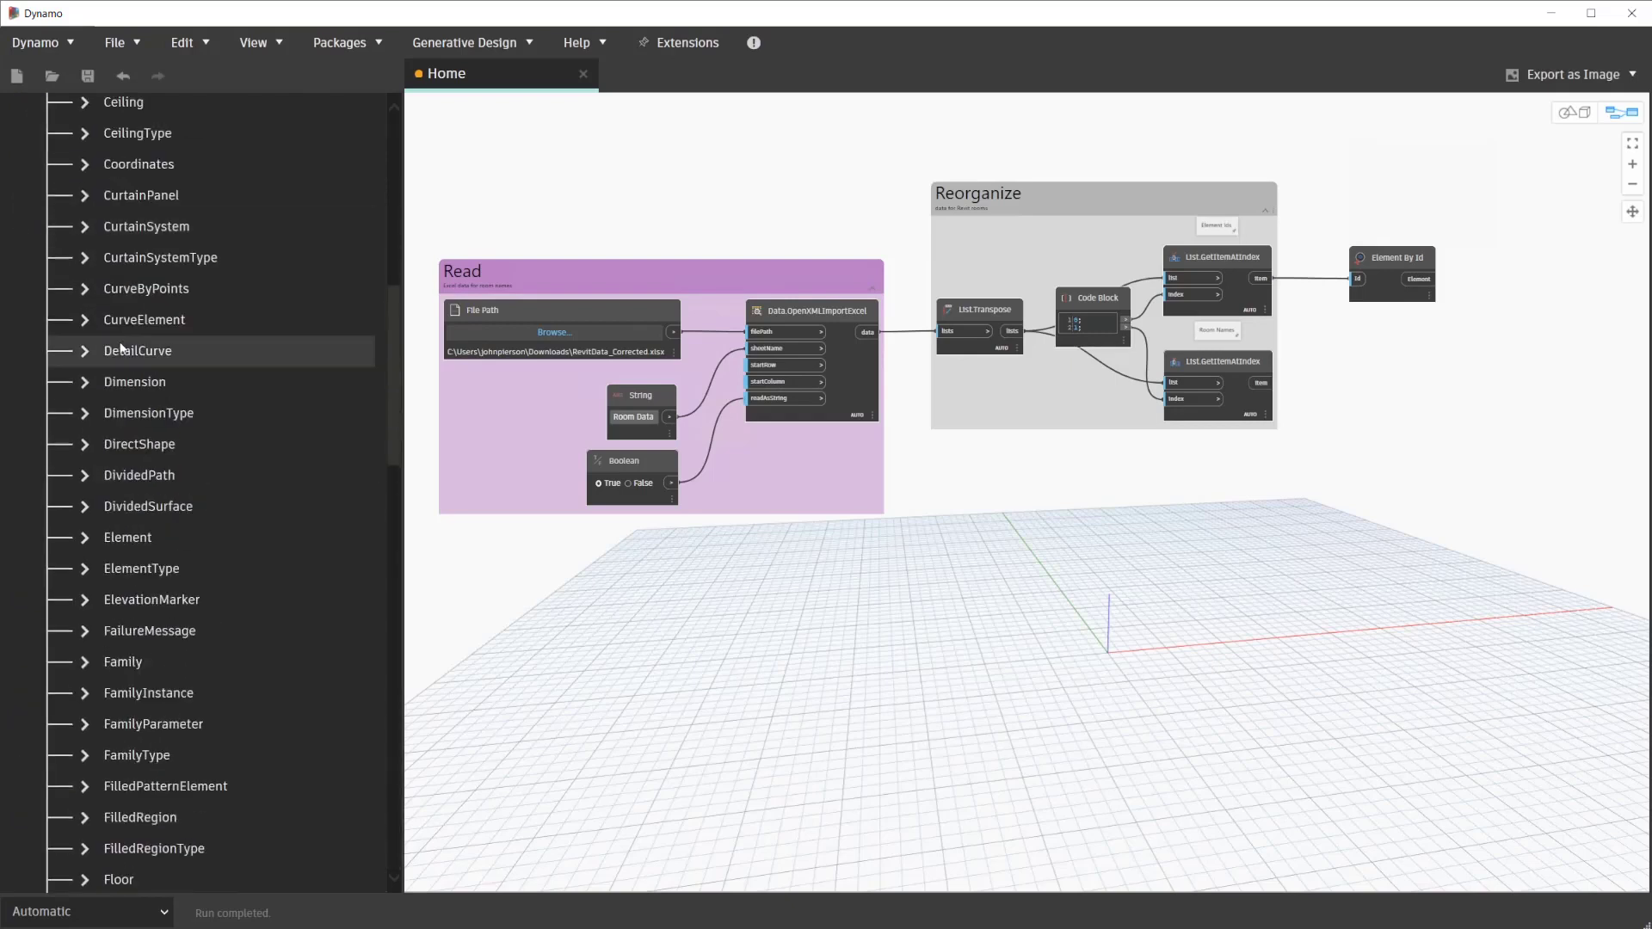
click(142, 538)
scroll(260, 560, down, 2)
scroll(260, 560, down, 1)
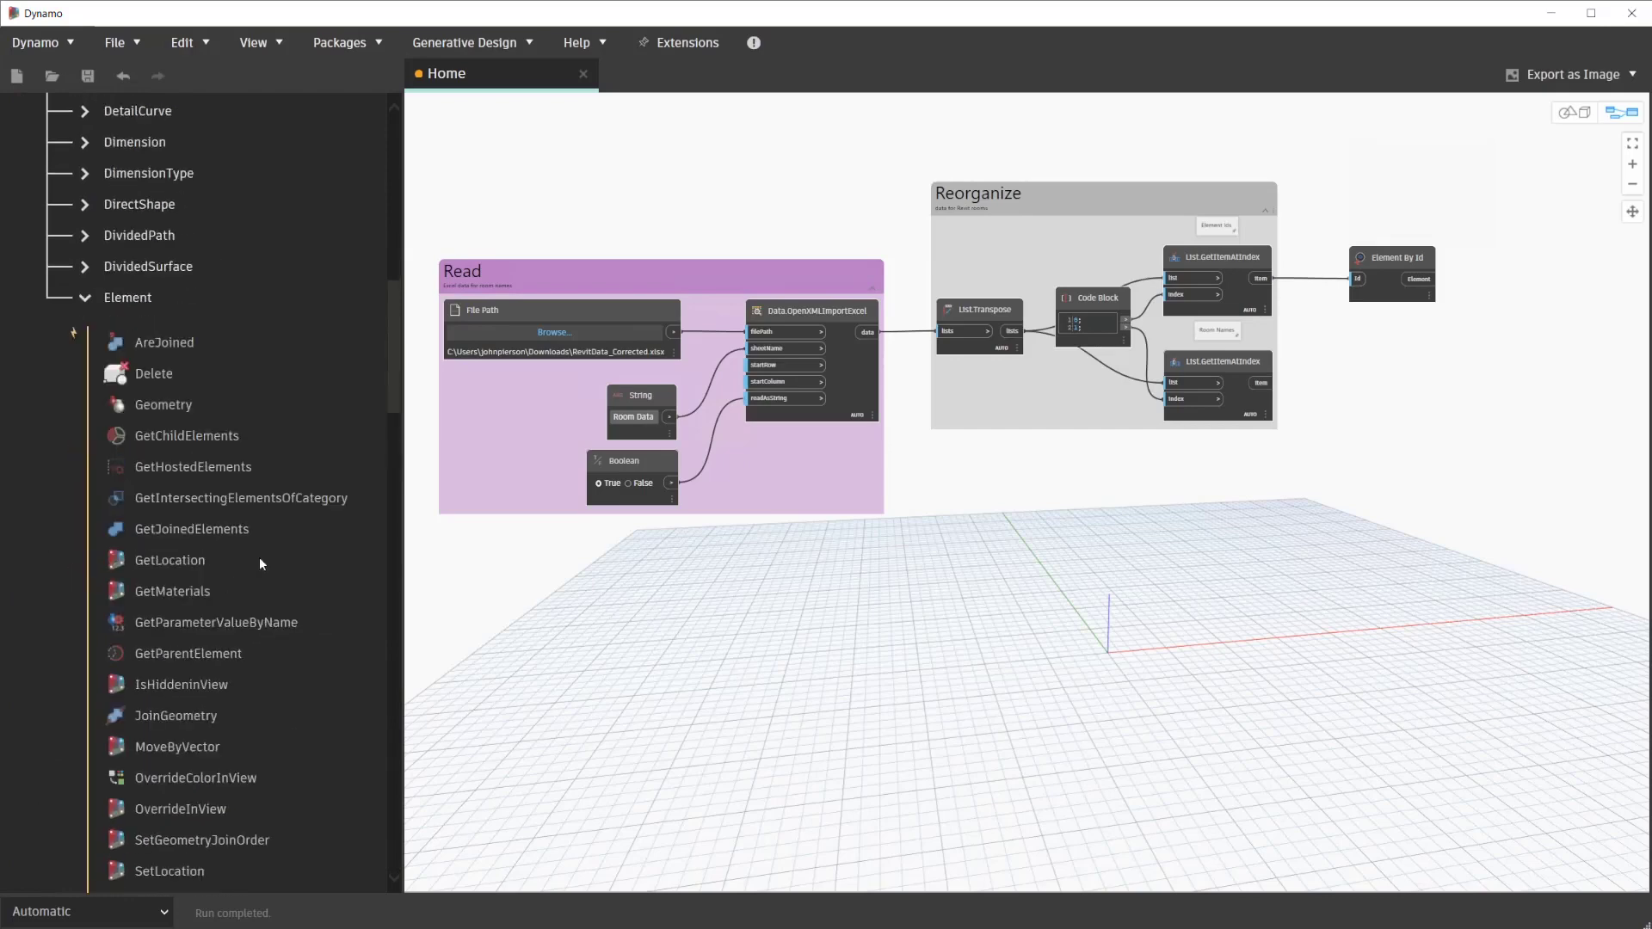
scroll(259, 560, down, 2)
scroll(260, 564, down, 2)
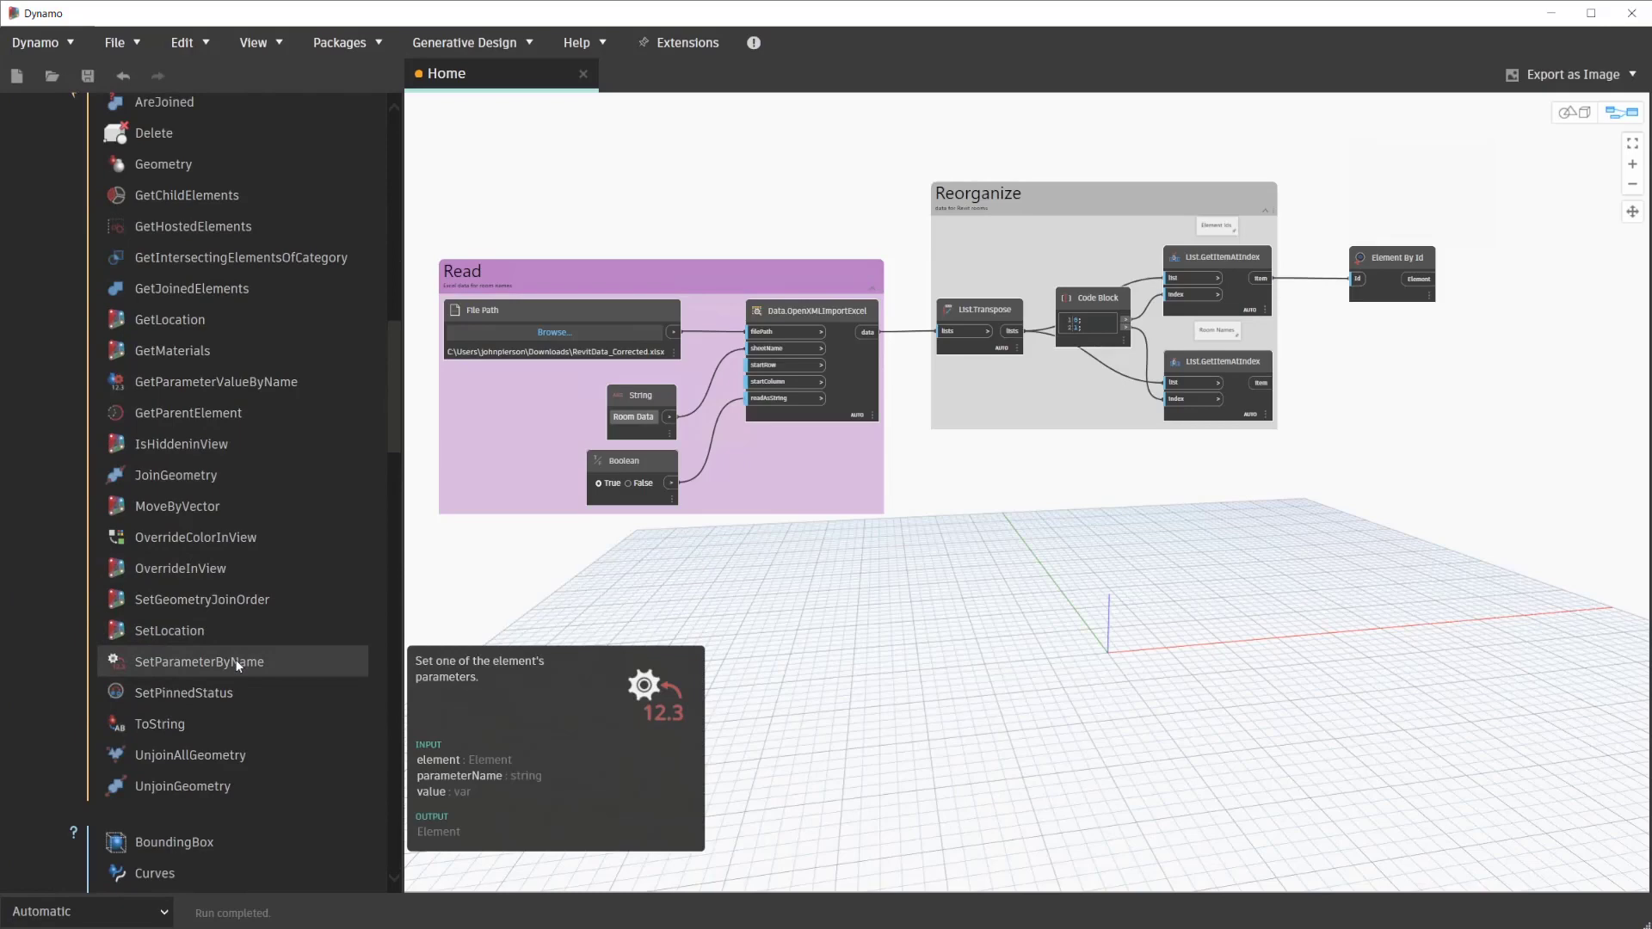
click(237, 662)
mouse_move(1146, 533)
mouse_down()
mouse_move(1535, 339)
mouse_move(1553, 314)
mouse_up()
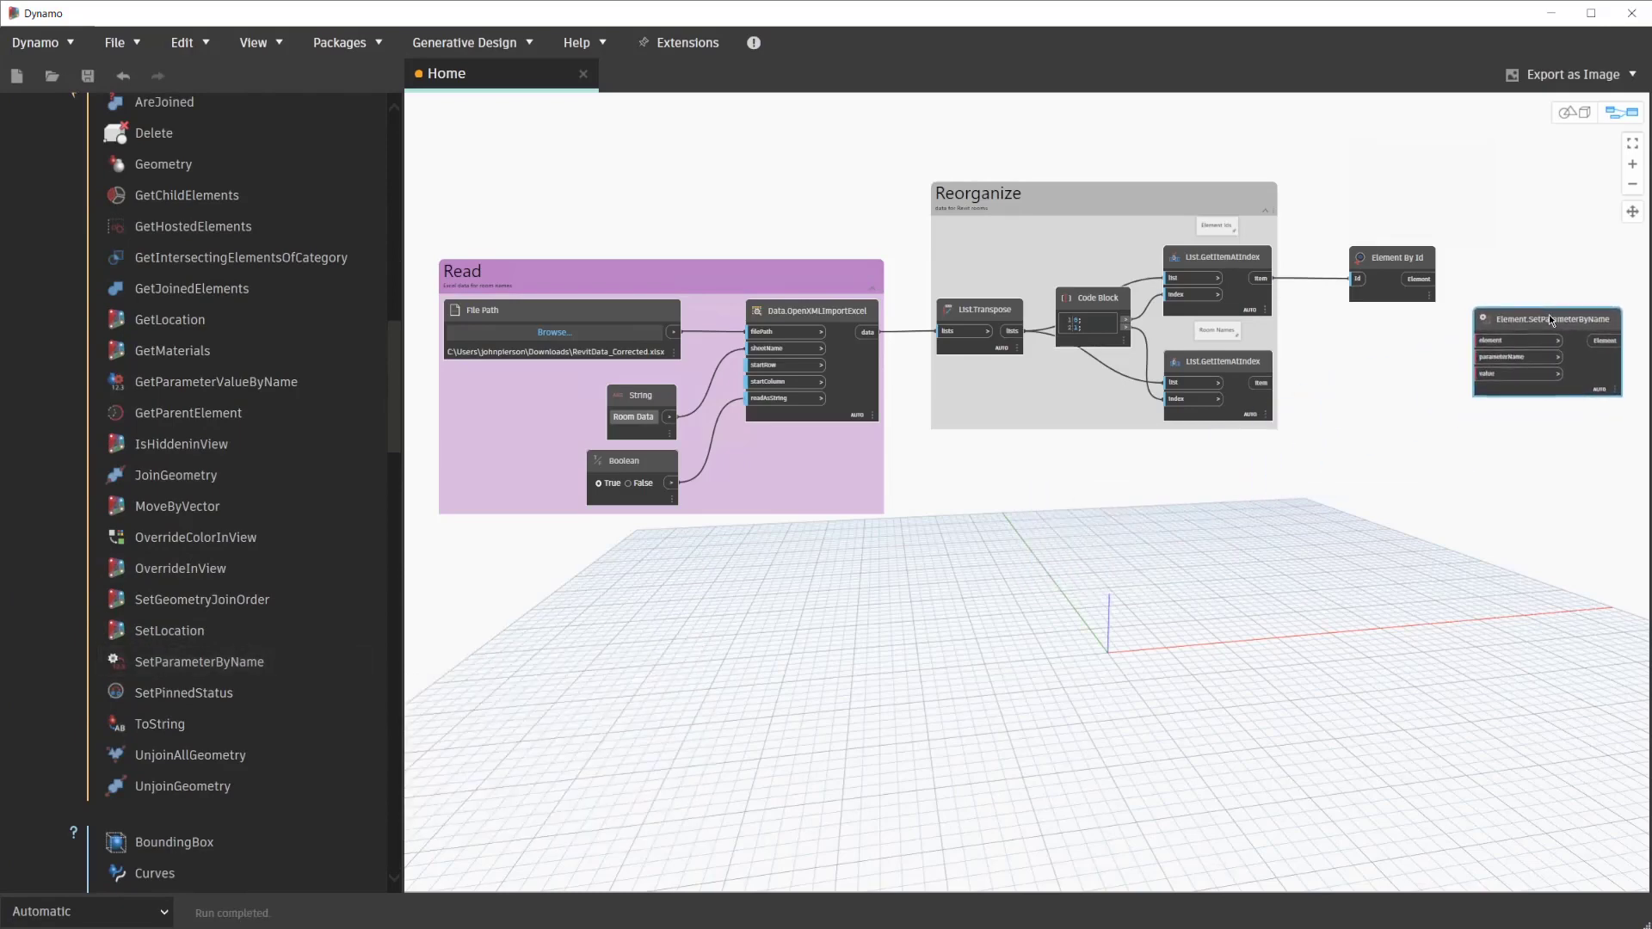
click(1420, 426)
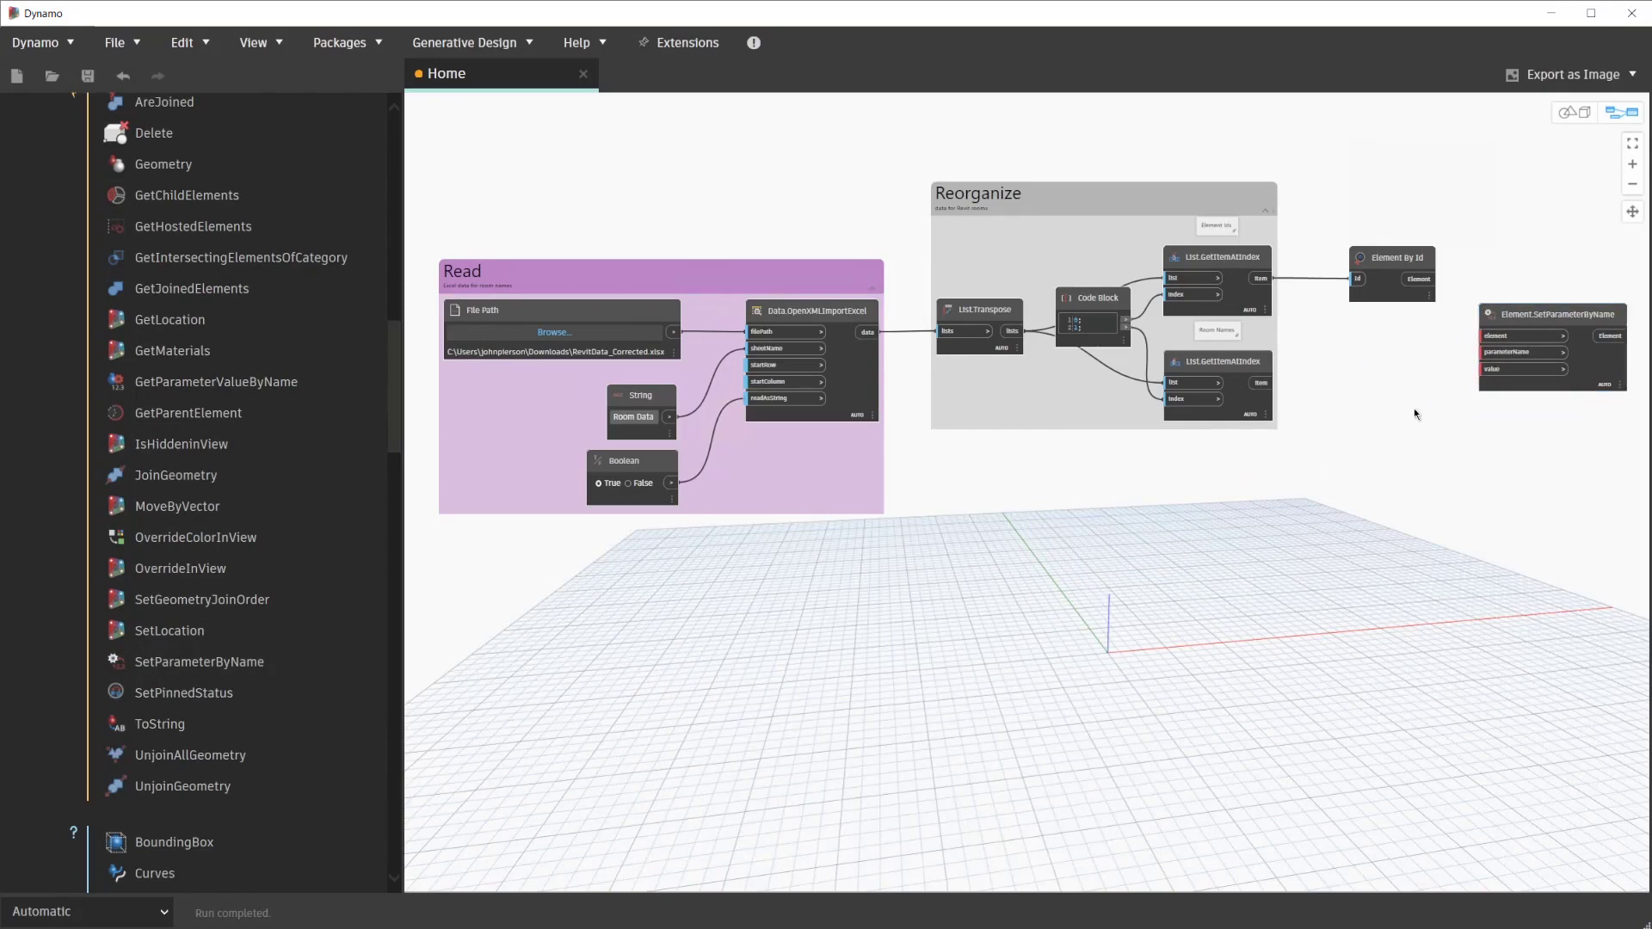
- Wire Element By Id's Element output into SetParameterByName's element input
click(1490, 334)
click(1439, 283)
- Add a String node holding Name and wire it to the parameterName input
double_click(1384, 361)
text(string)
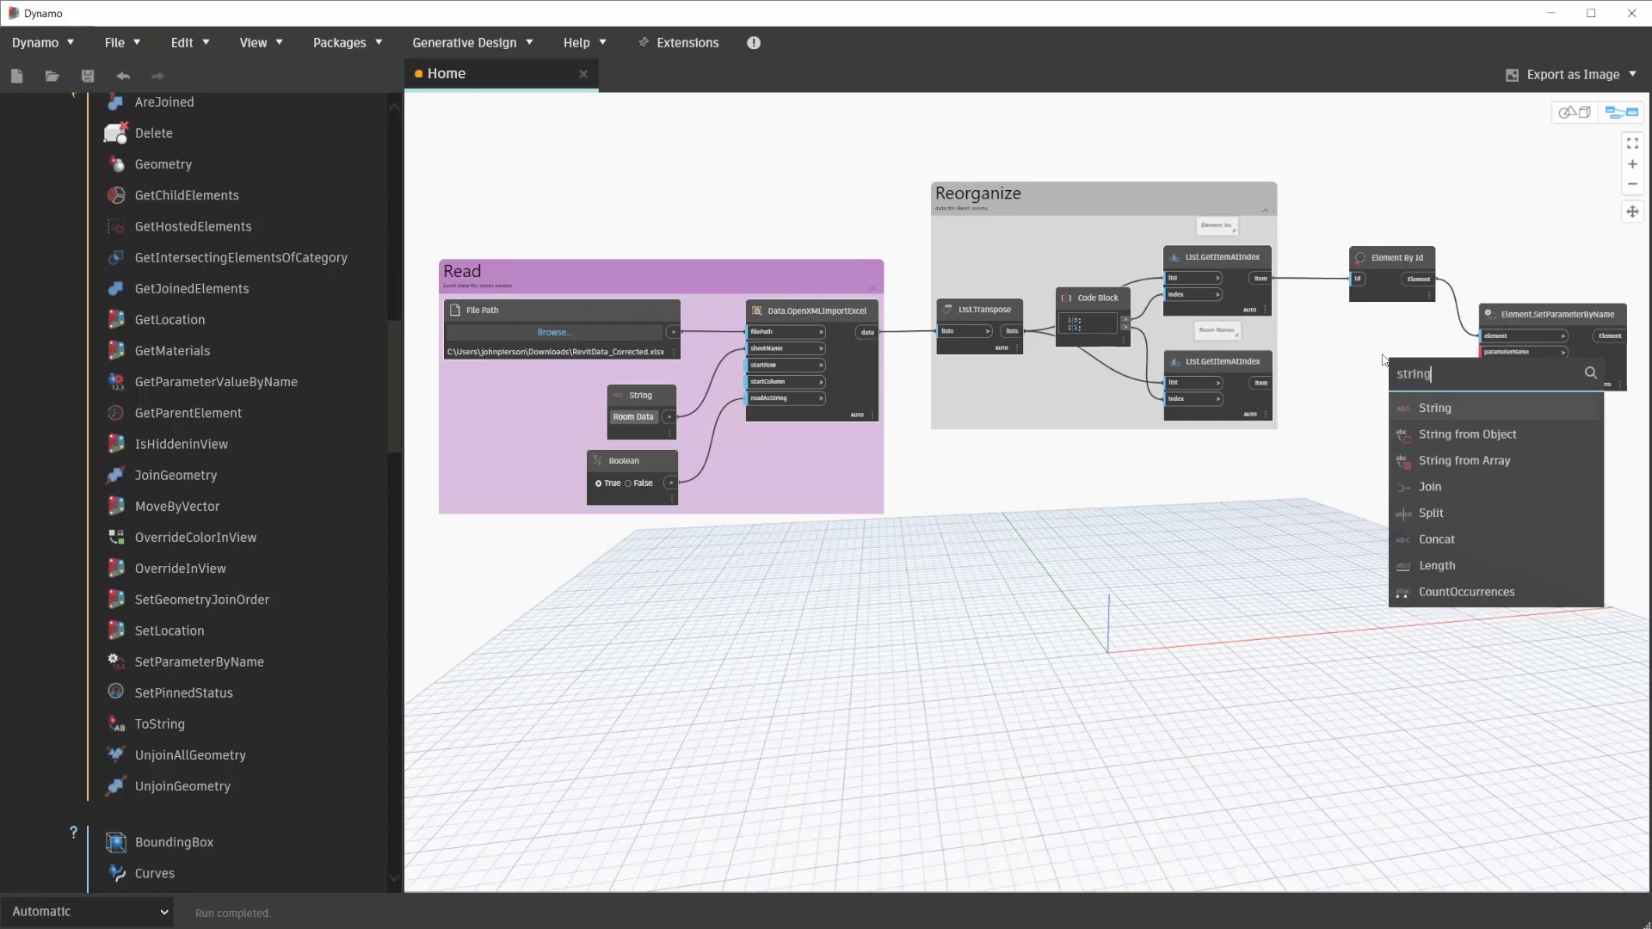
click(1424, 408)
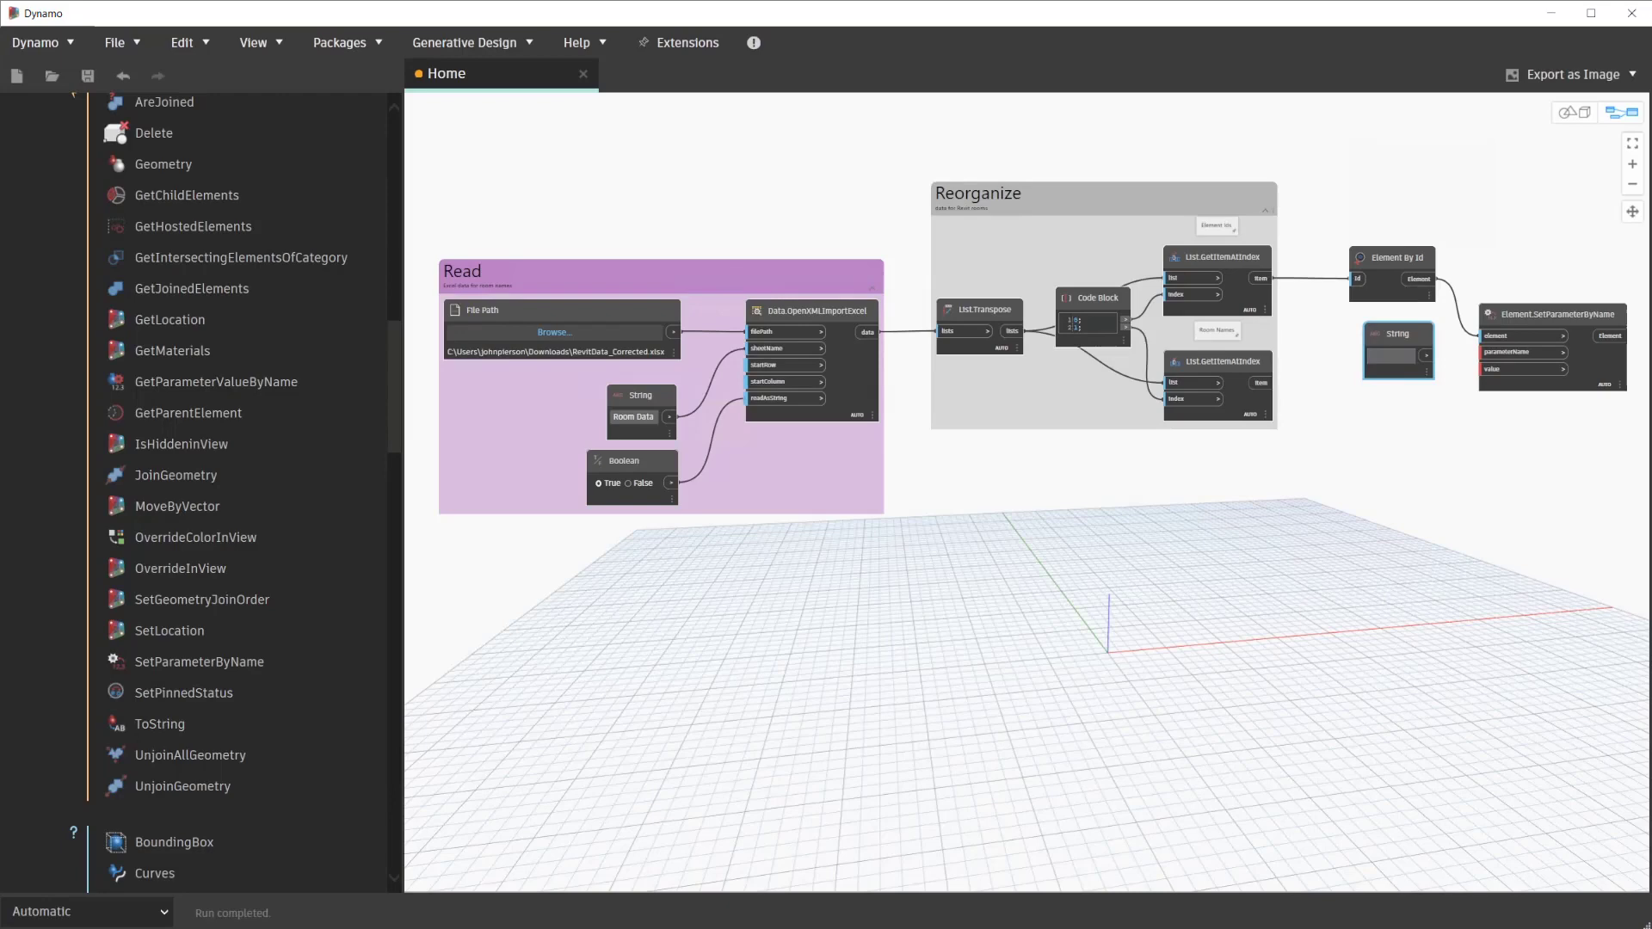
text(Name)
click(1410, 427)
click(1429, 354)
click(1501, 358)
- Switch the graph's run mode from Automatic to Manual
click(149, 913)
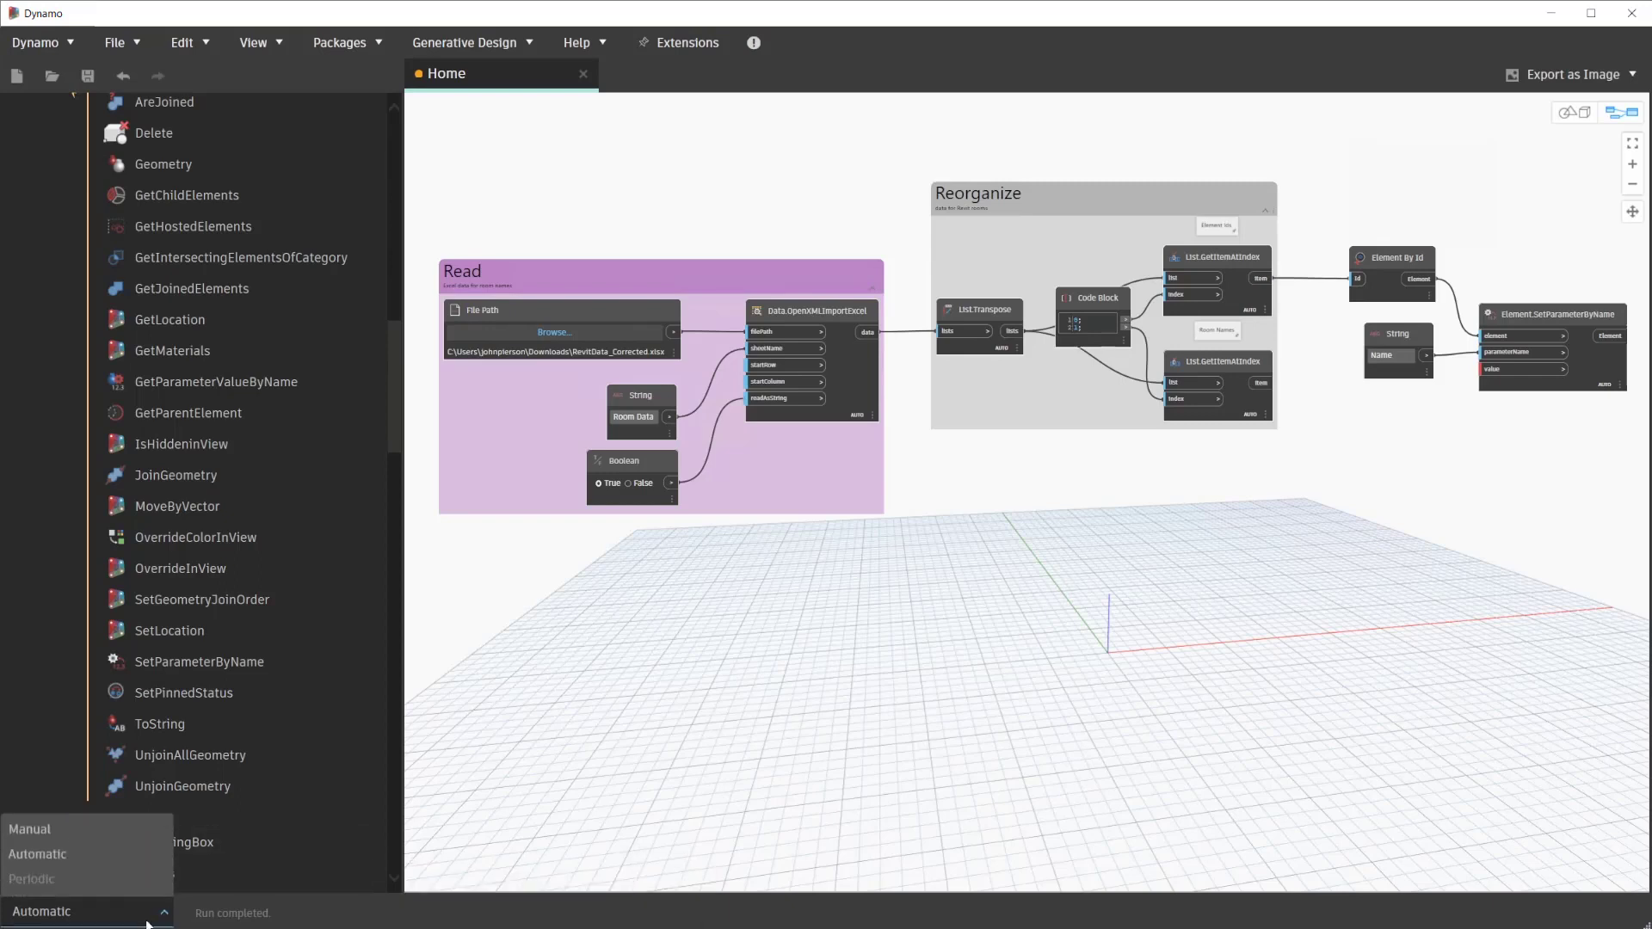
click(64, 830)
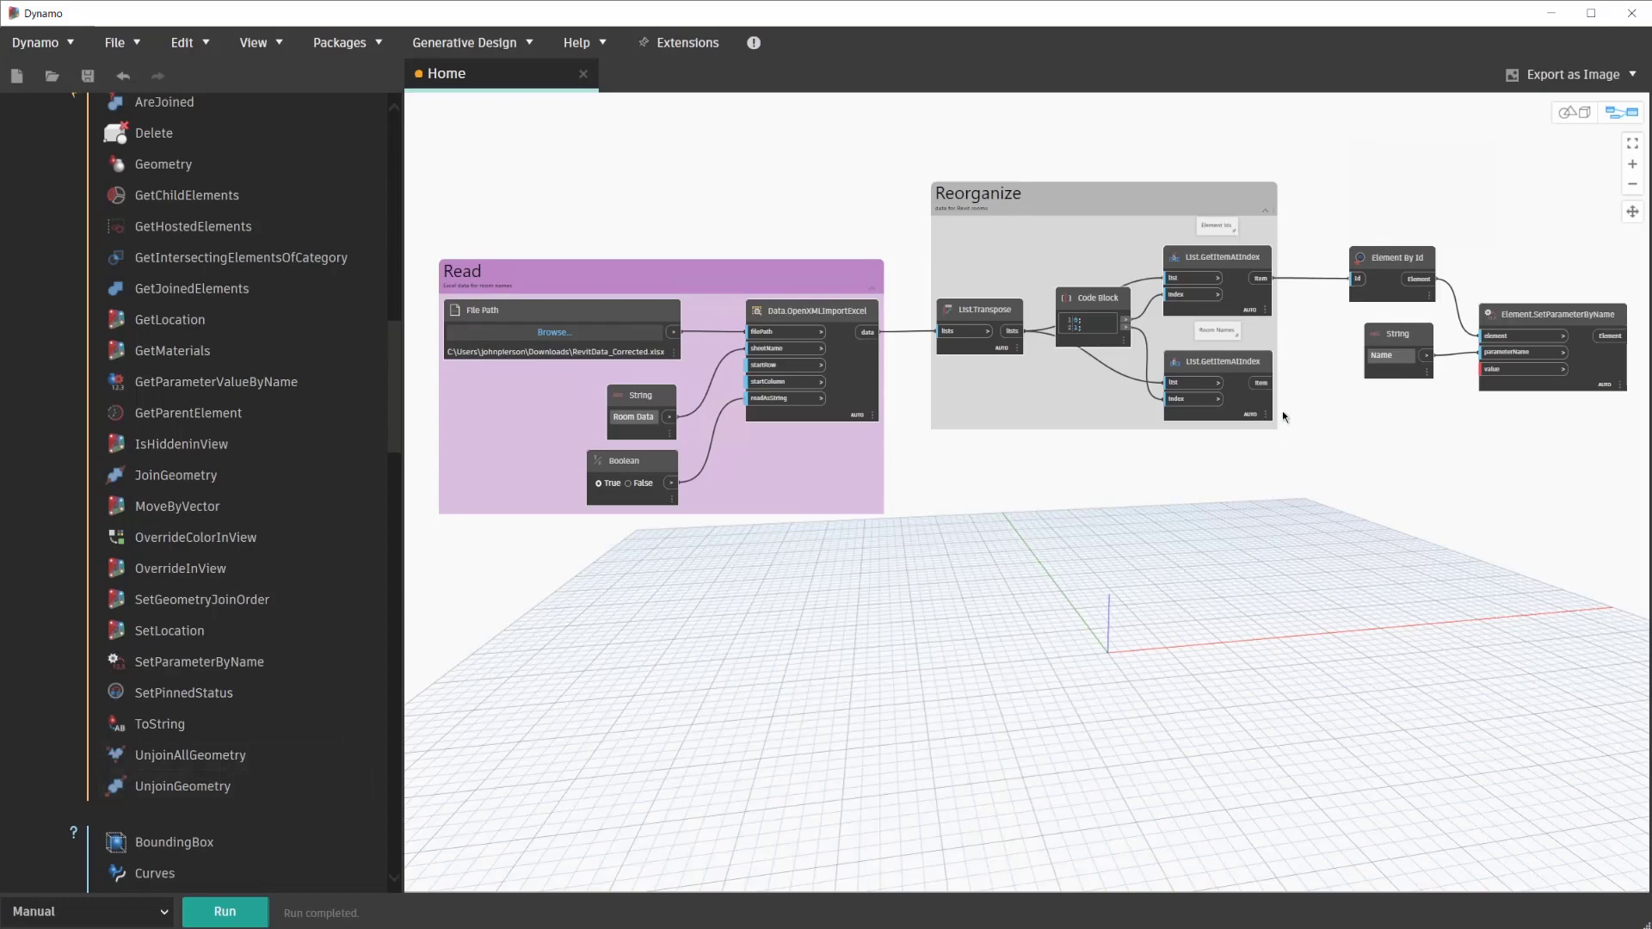
- Wire the room-names GetItemAtIndex output into SetParameterByName's value input
click(1266, 383)
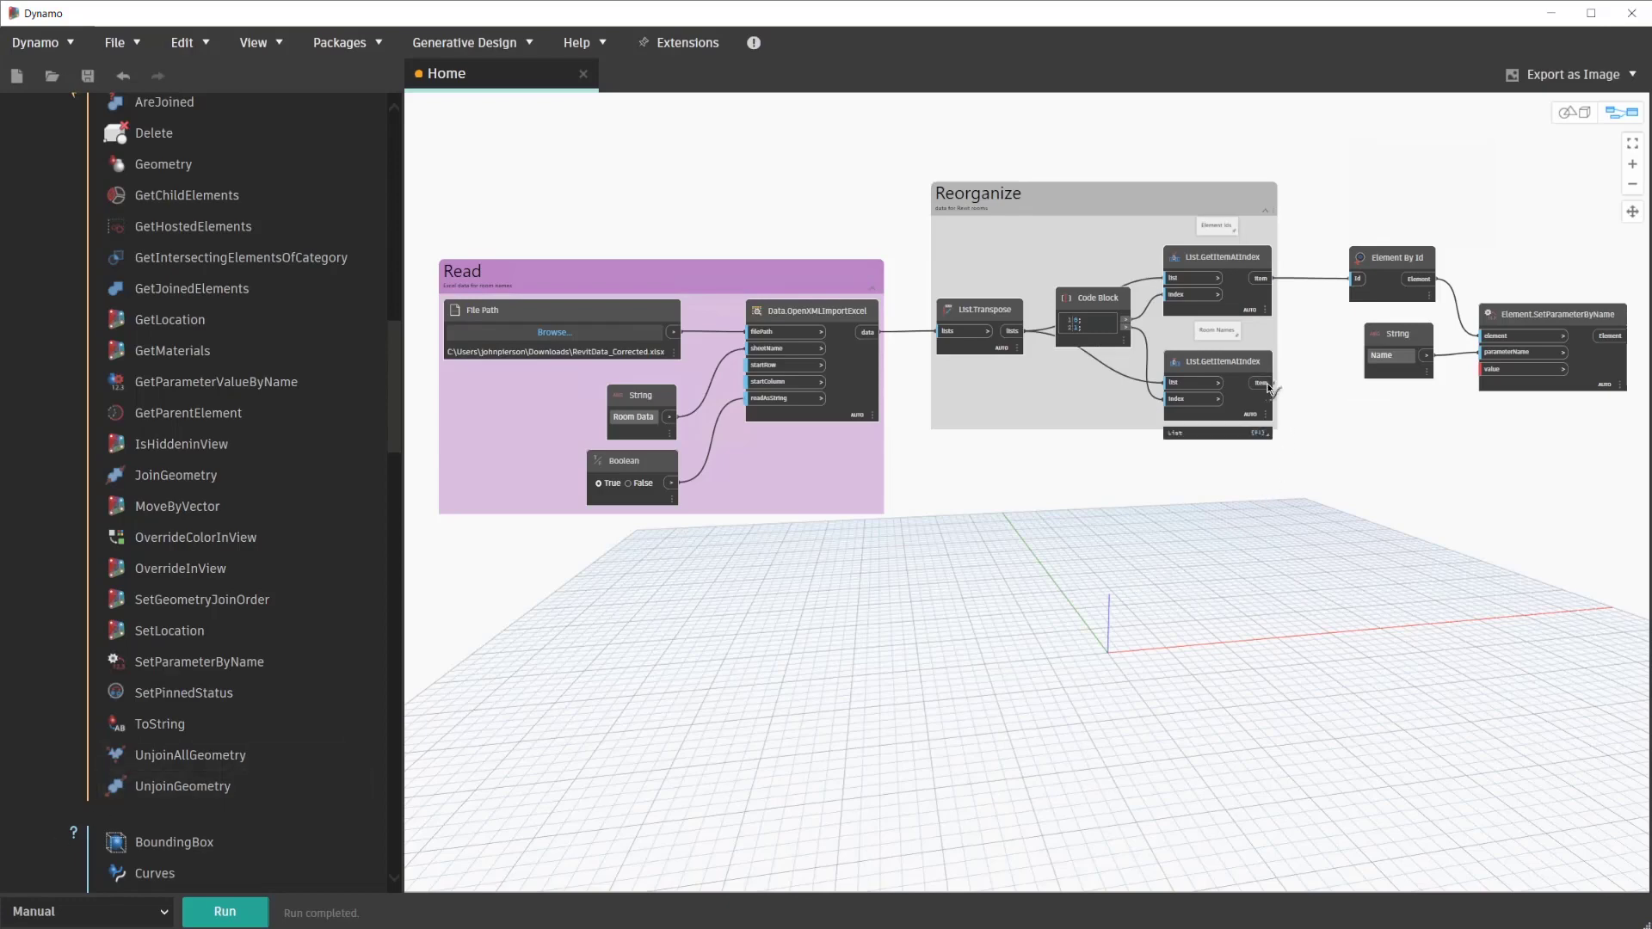
click(1524, 371)
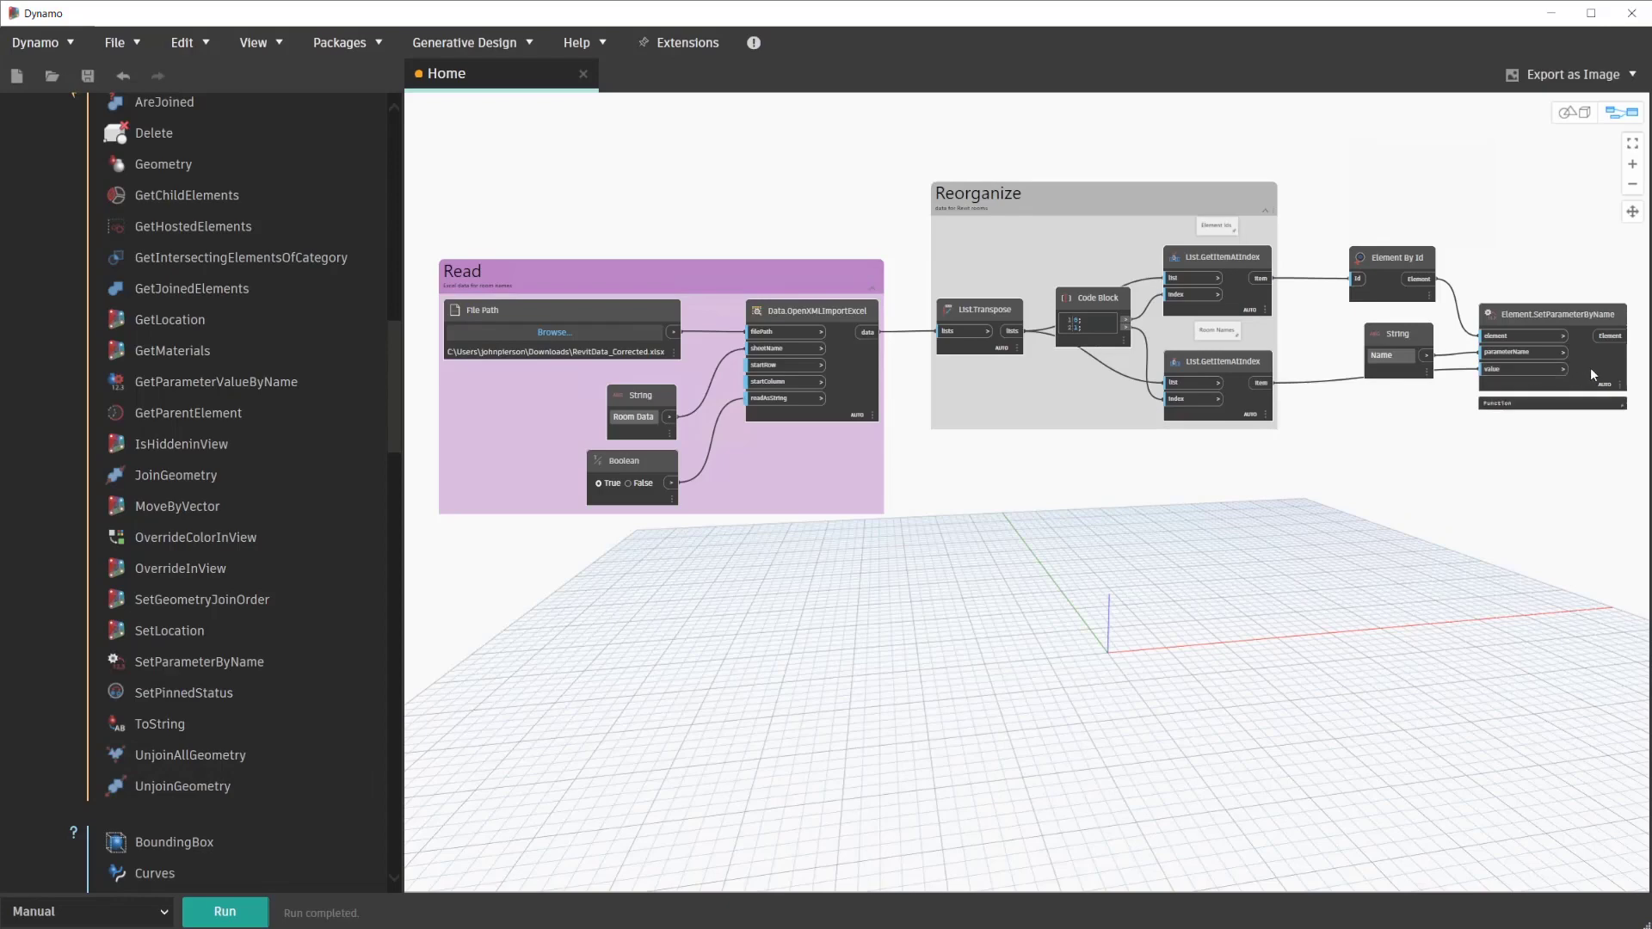
mouse_move(1591, 368)
mouse_down()
mouse_move(1590, 383)
mouse_move(1371, 235)
mouse_up()
click(1597, 434)
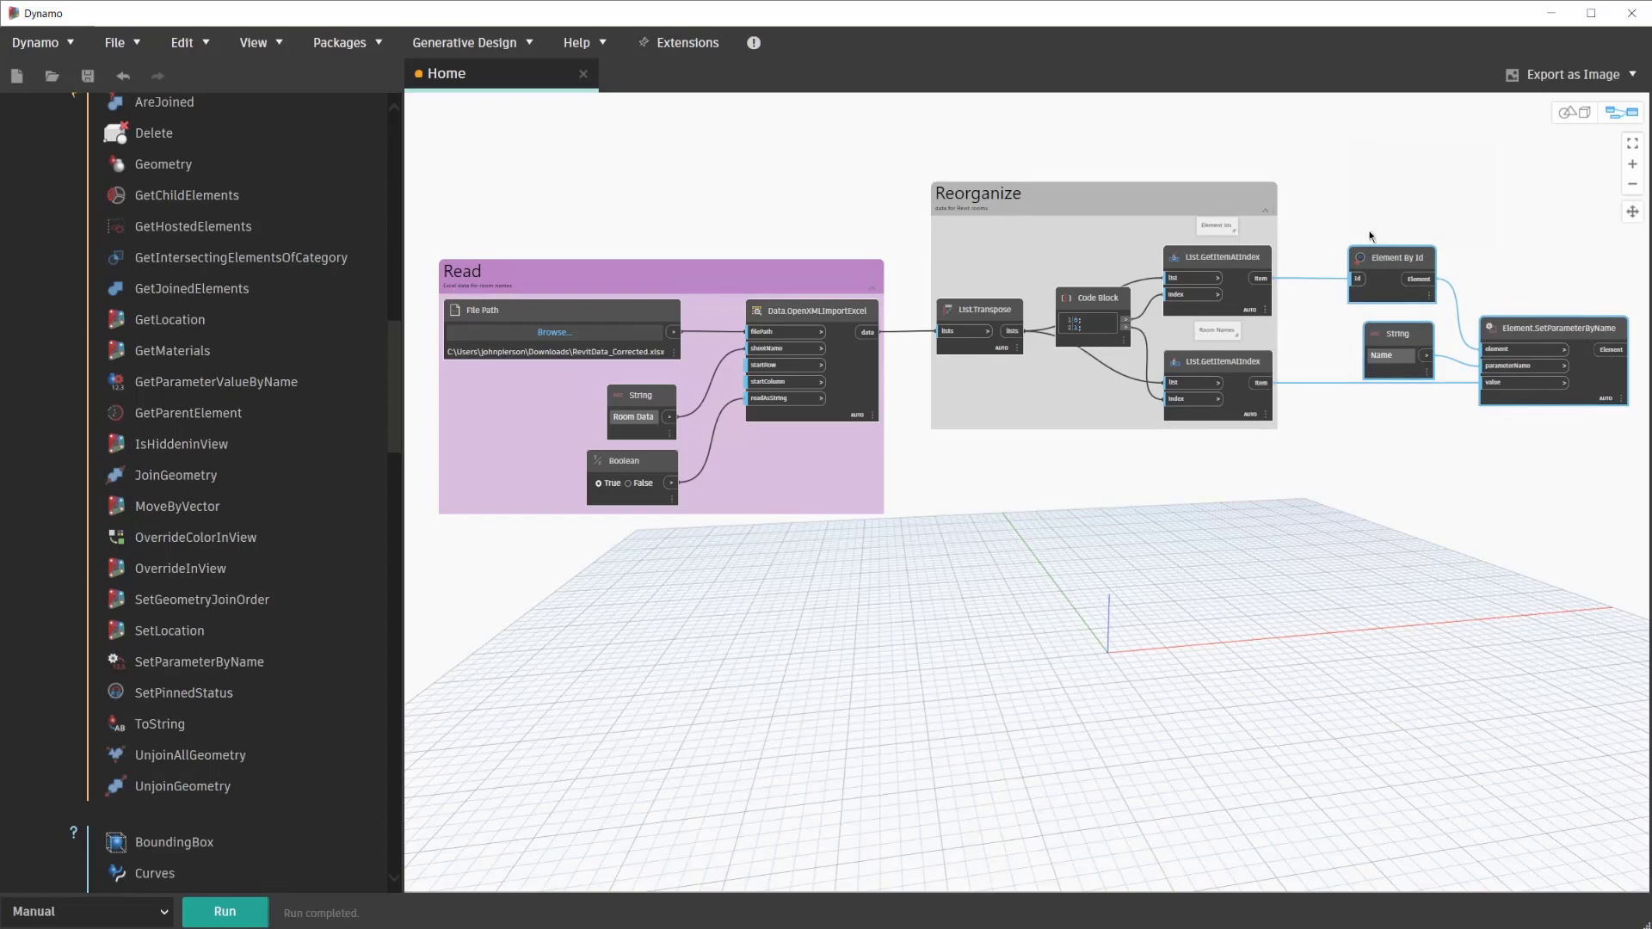
- Group the three update nodes and colour the group orange
key(ctrl+g)
right_click(1409, 219)
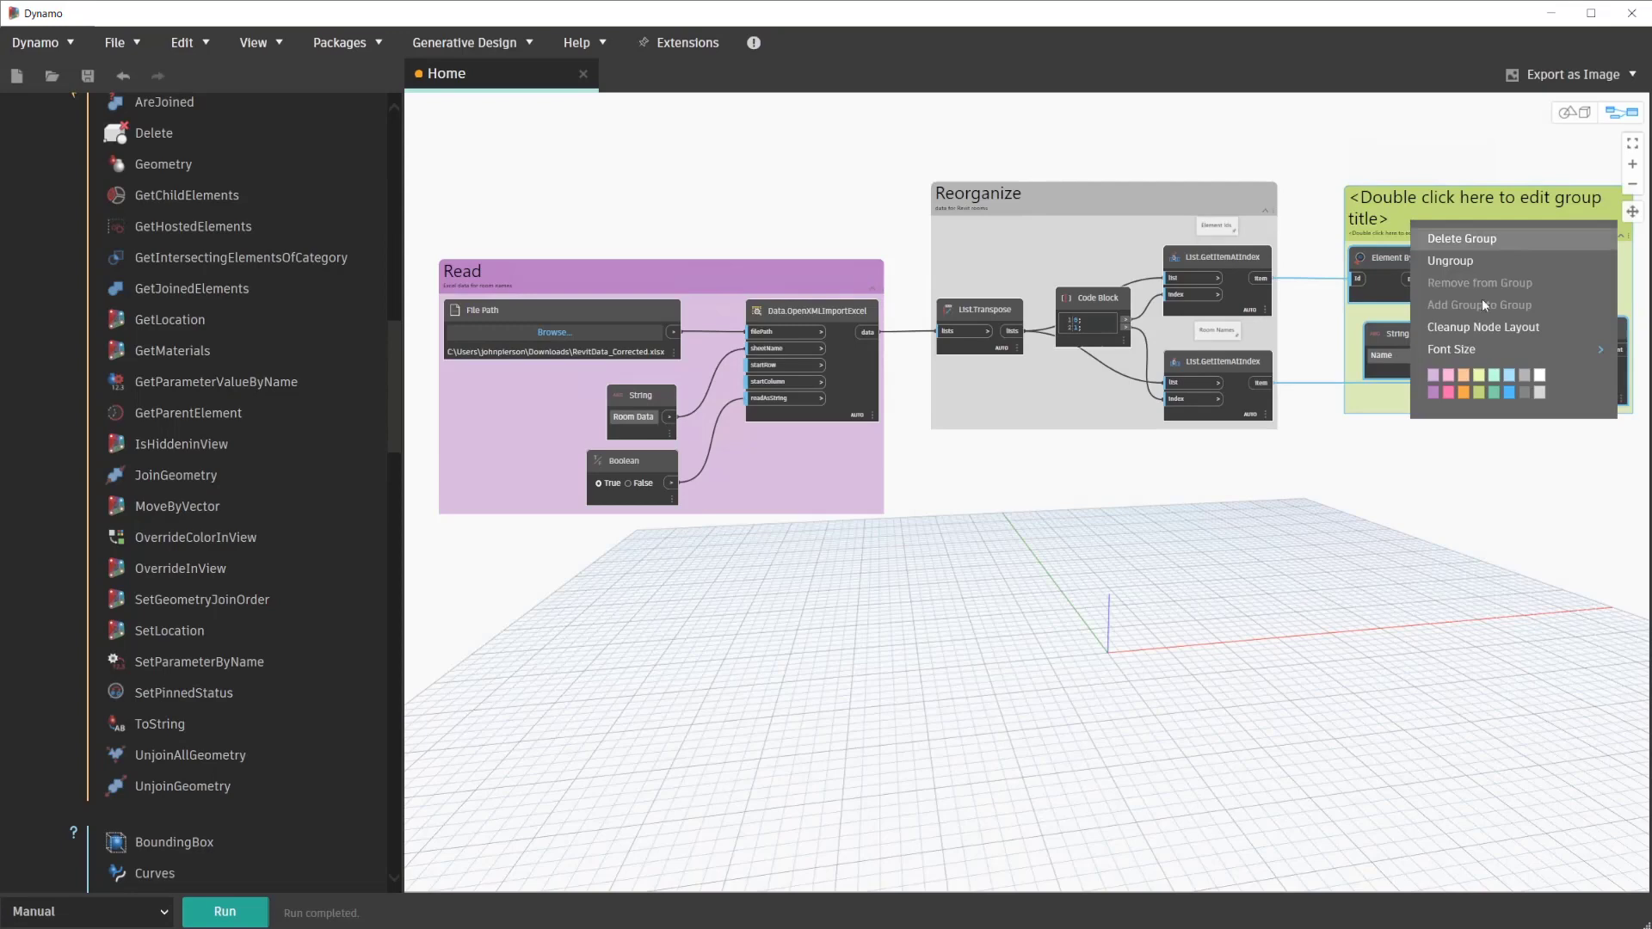
click(1466, 372)
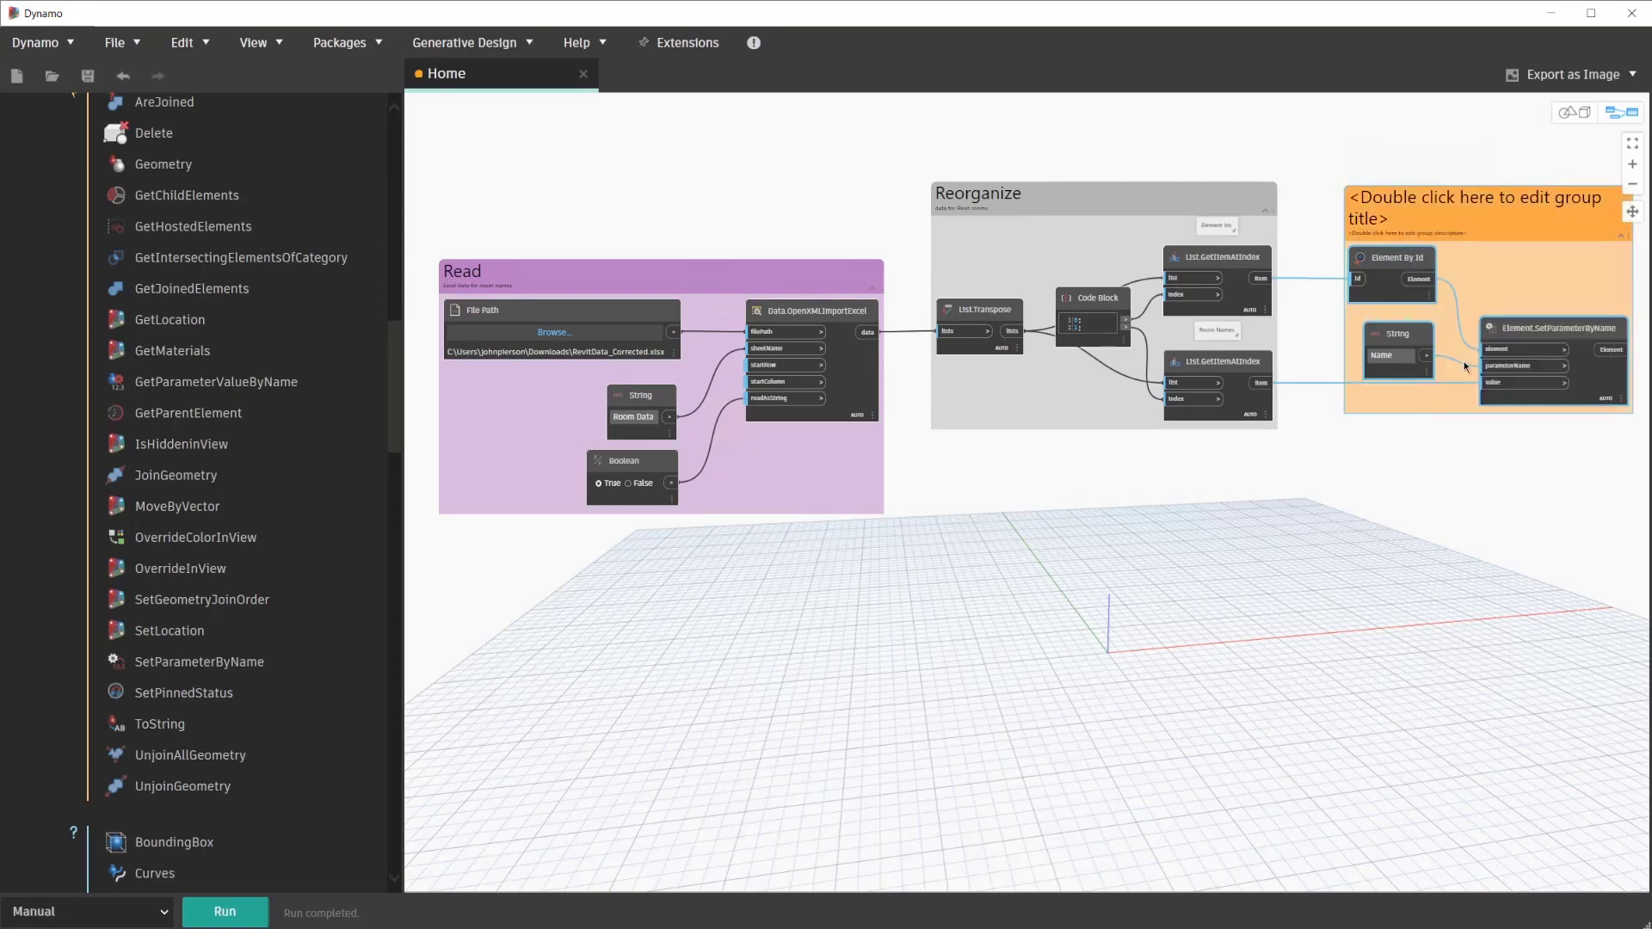
- Title the group Update with the description 'room names'
double_click(1426, 222)
text(Up)
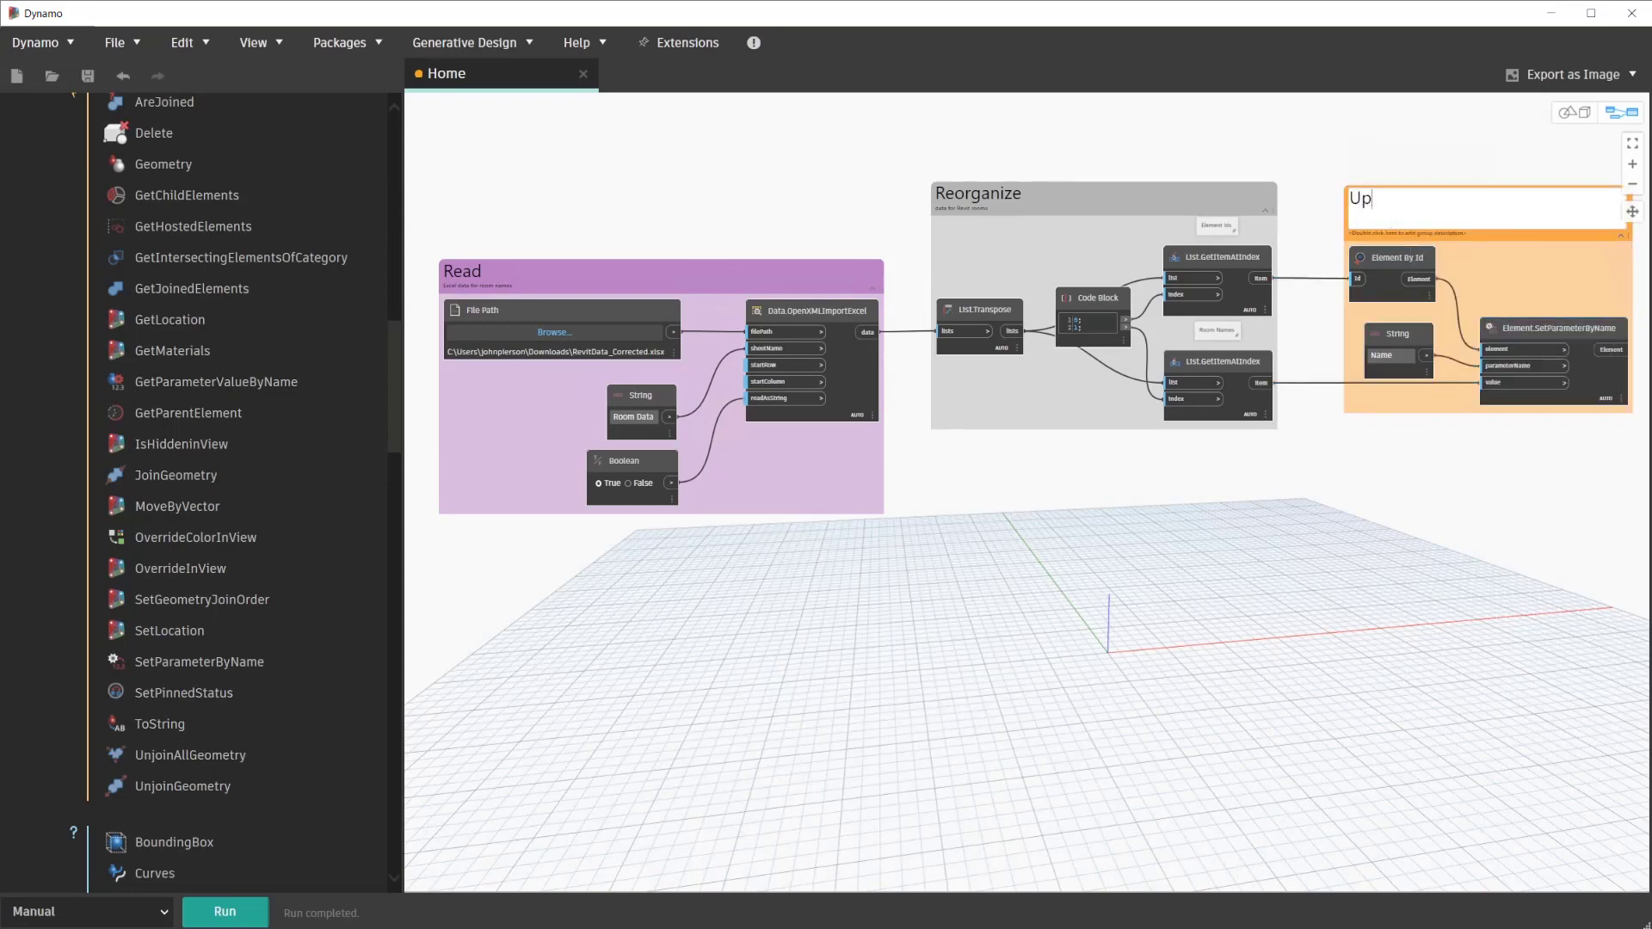
text(date)
click(1414, 241)
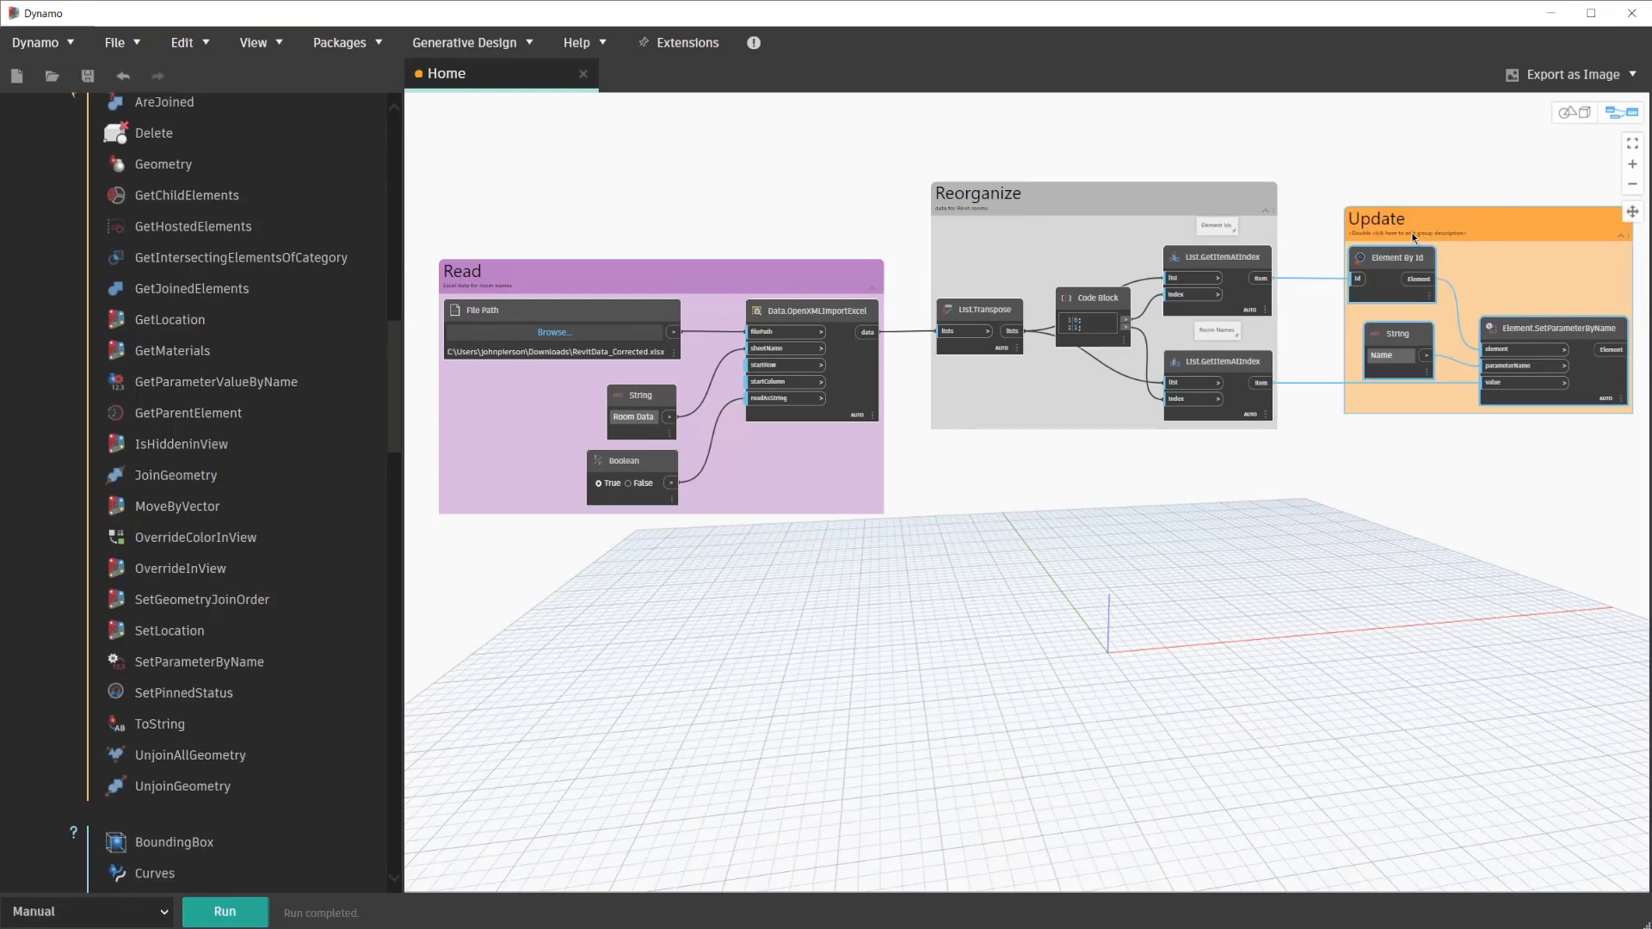
double_click(1414, 235)
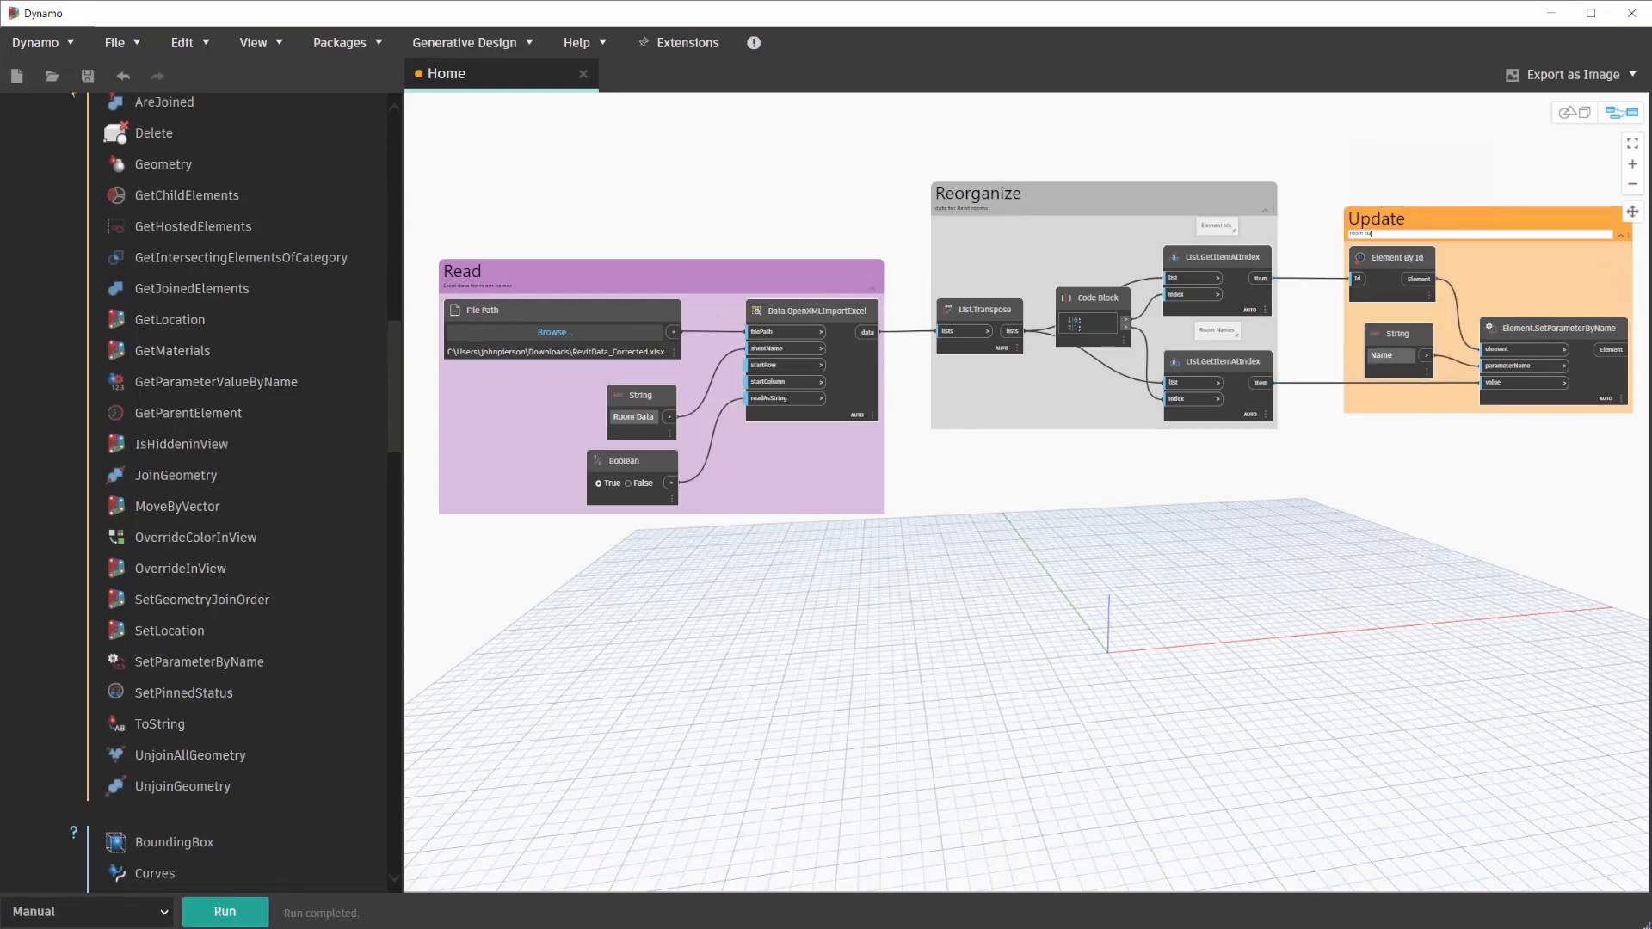
drag(1441, 221, 1437, 220)
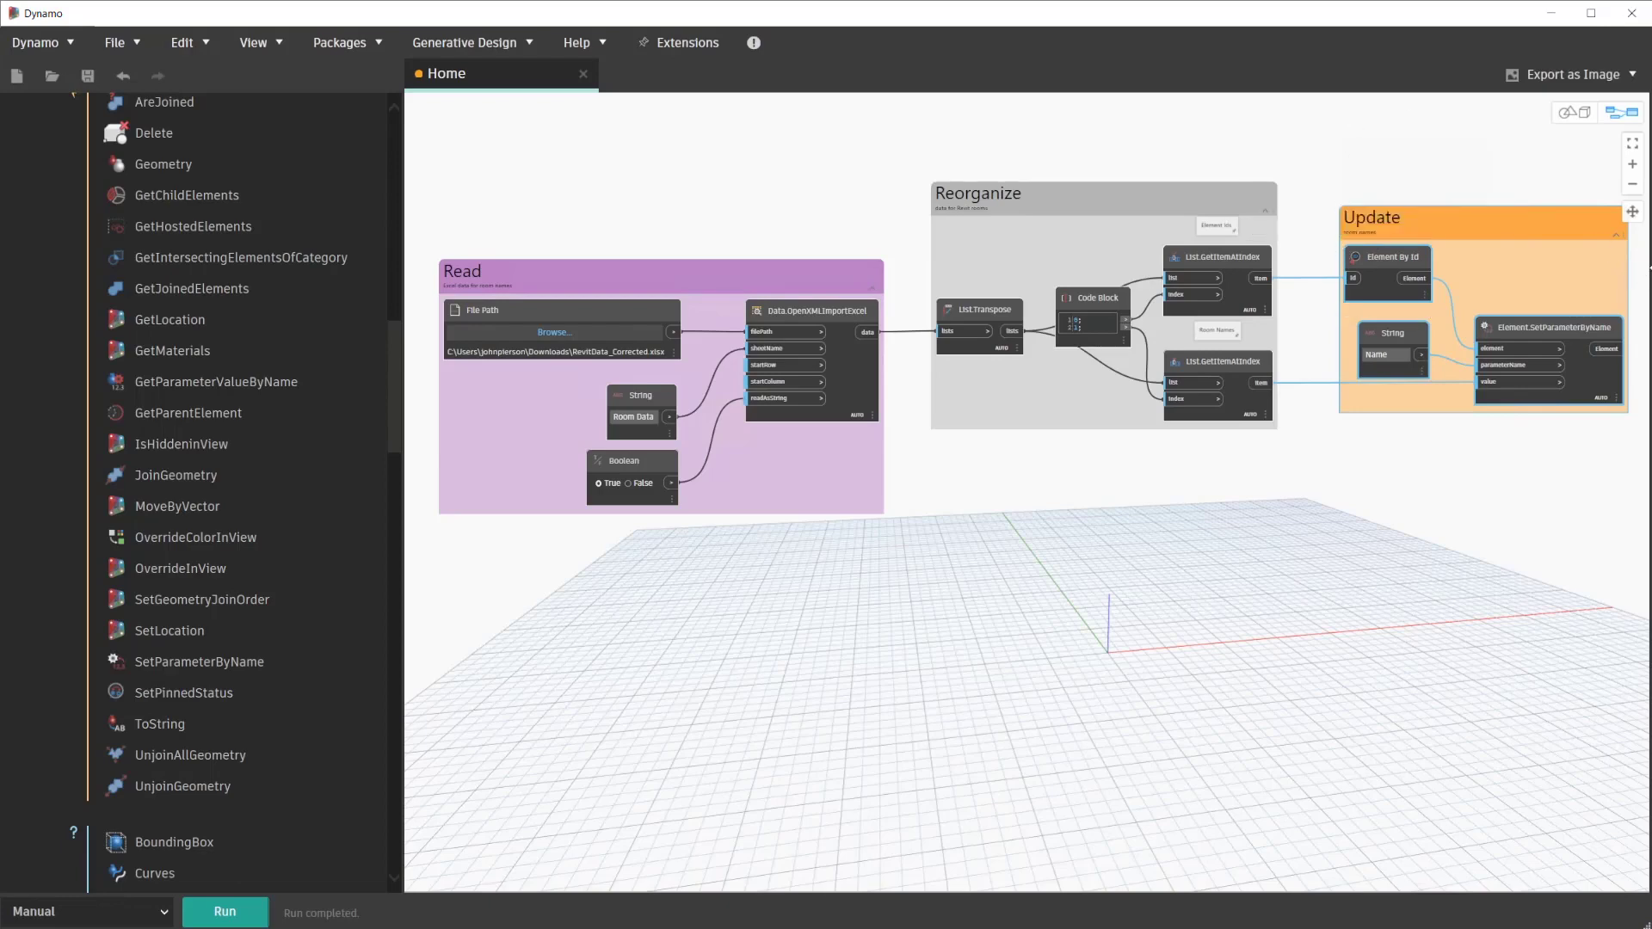
- Narrow the Dynamo window and collapse the library to show Revit's floor plan rooms alongside
mouse_move(1651, 259)
mouse_down()
mouse_move(1499, 297)
mouse_move(1093, 297)
mouse_up()
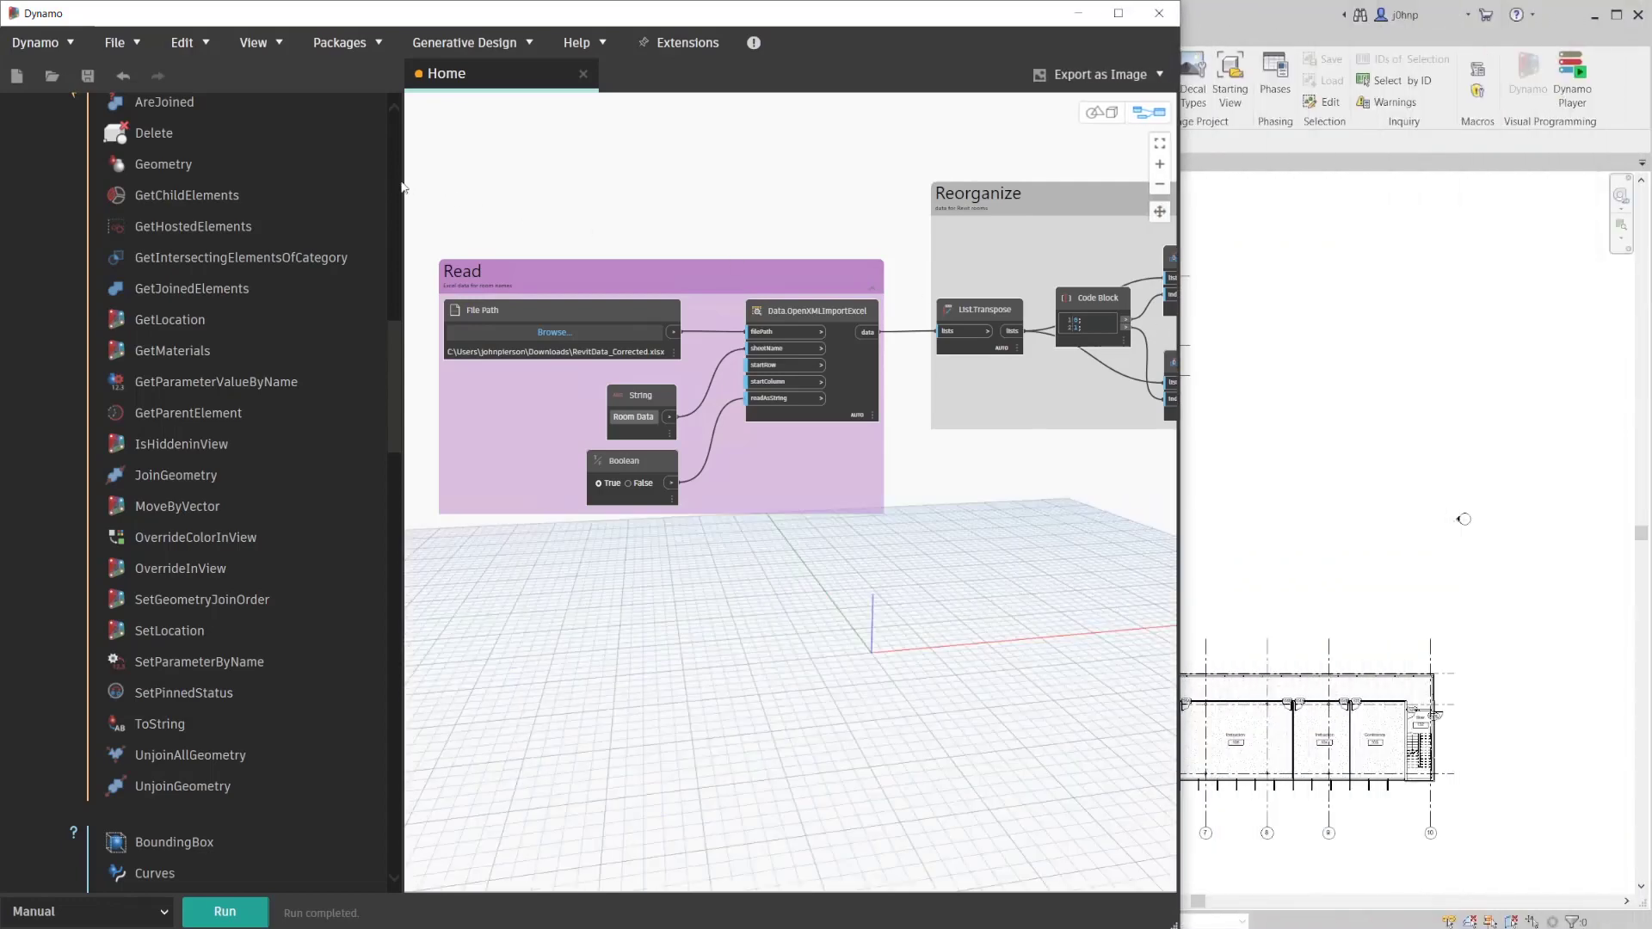
drag(404, 188, 4, 215)
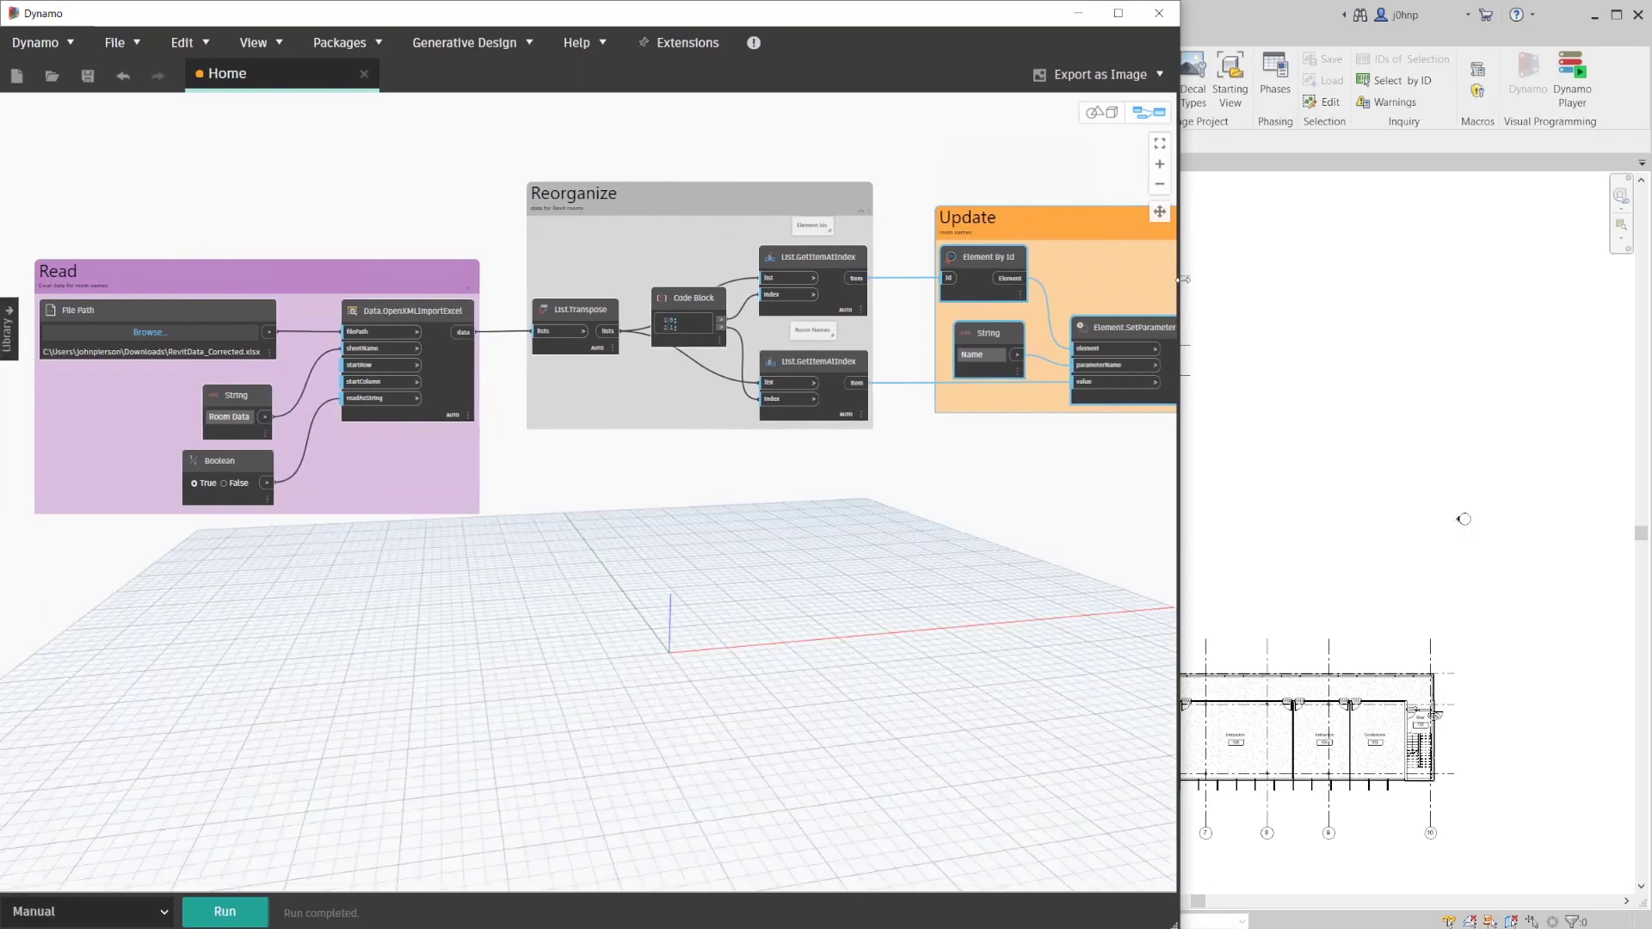
drag(1182, 278, 675, 278)
scroll(1065, 324, up, 2)
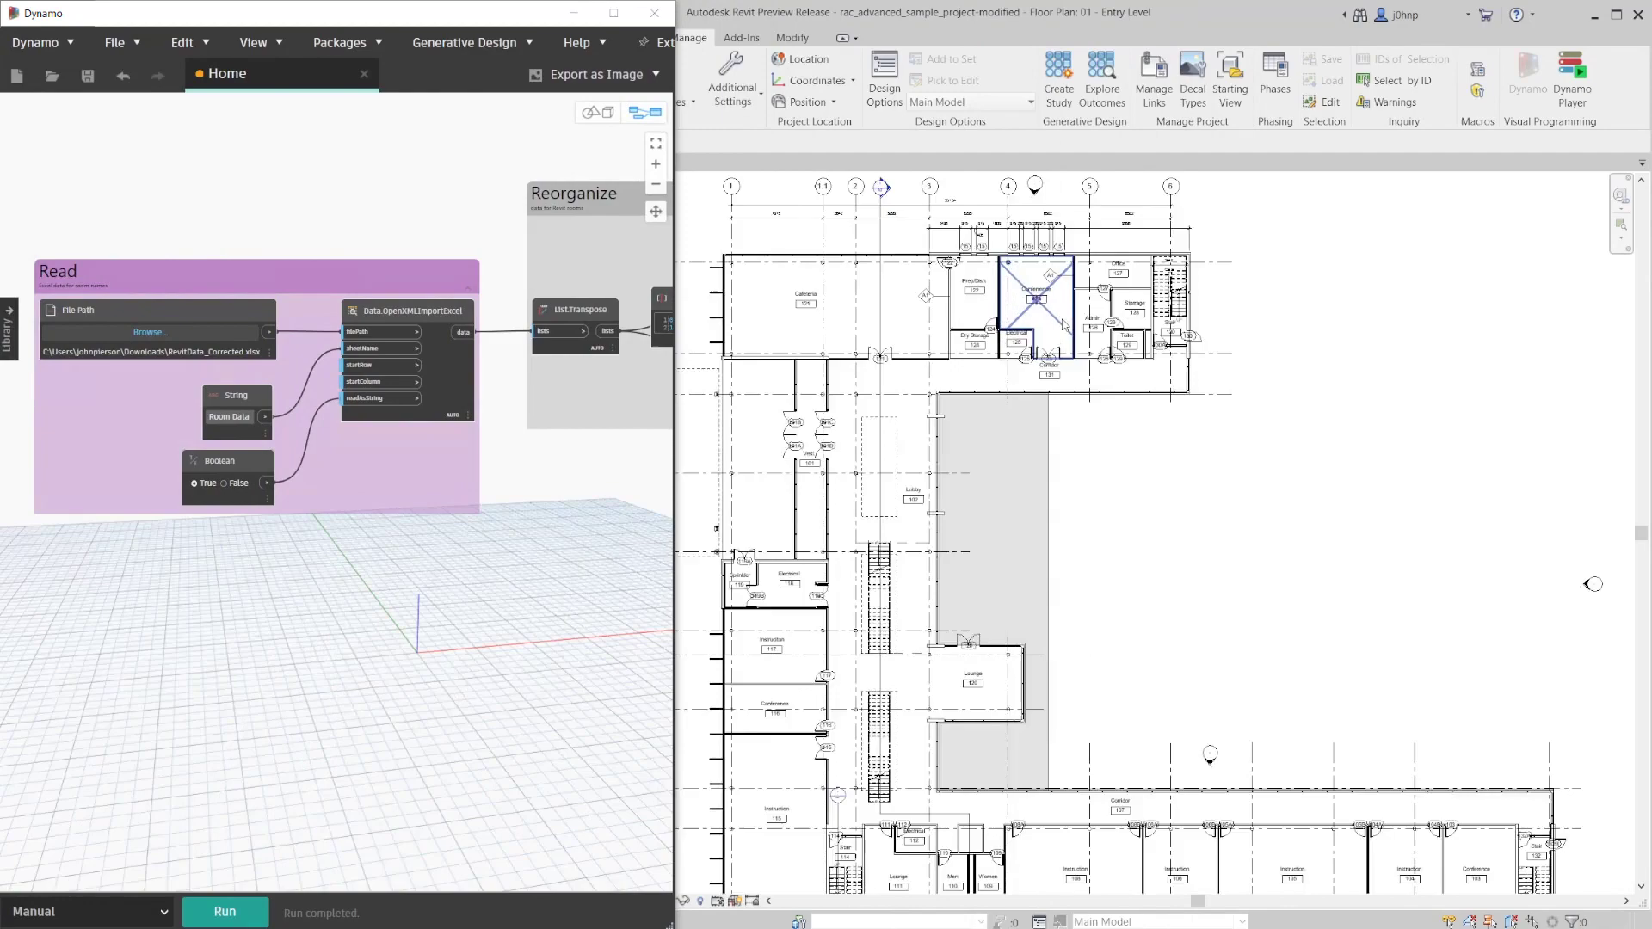
scroll(1065, 324, up, 1)
scroll(1059, 317, up, 1)
scroll(1051, 310, up, 1)
scroll(1042, 301, up, 2)
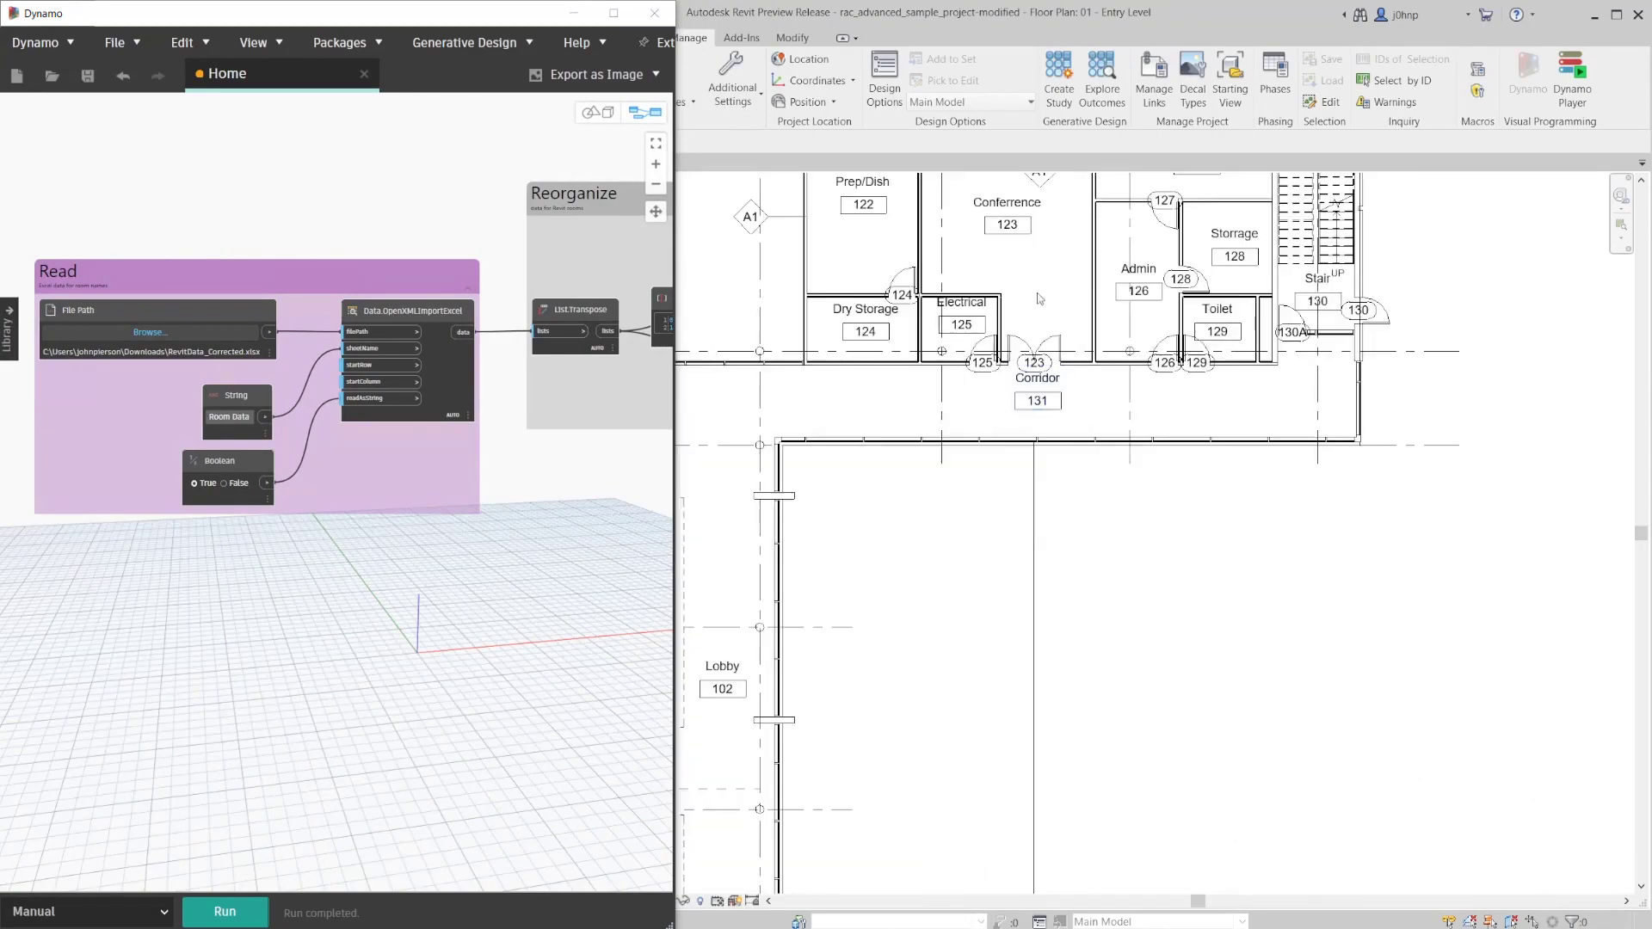
middle_drag(1039, 299, 1202, 400)
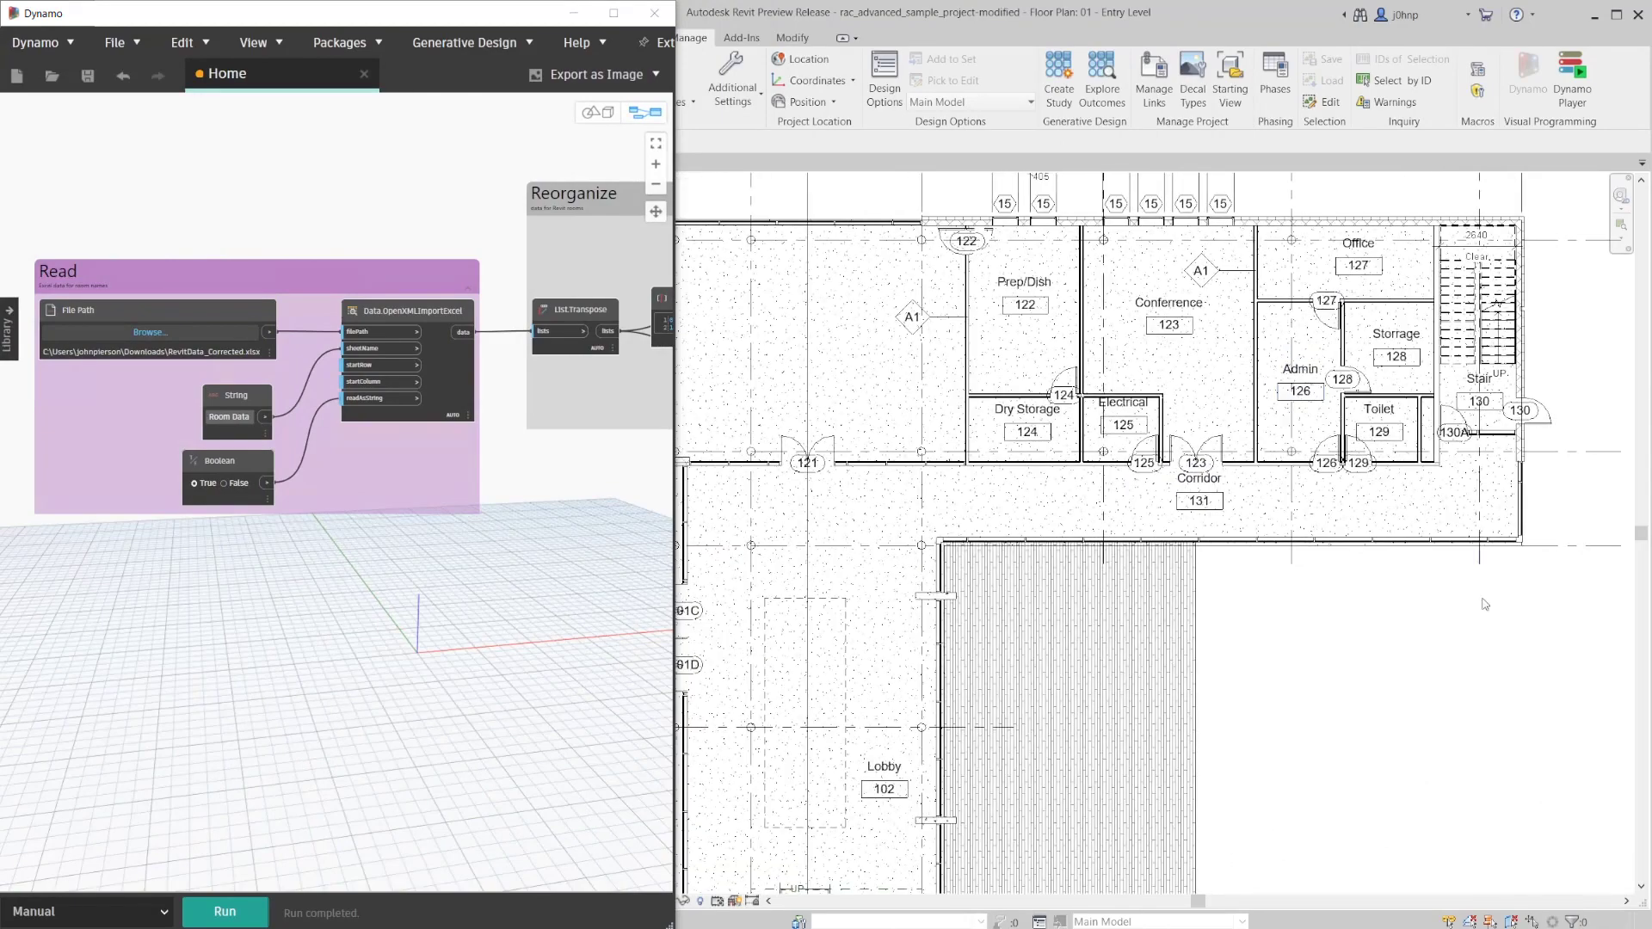
- Frame the Update group and run the graph to update the room names
middle_drag(477, 502, 13, 504)
middle_drag(545, 504, 384, 486)
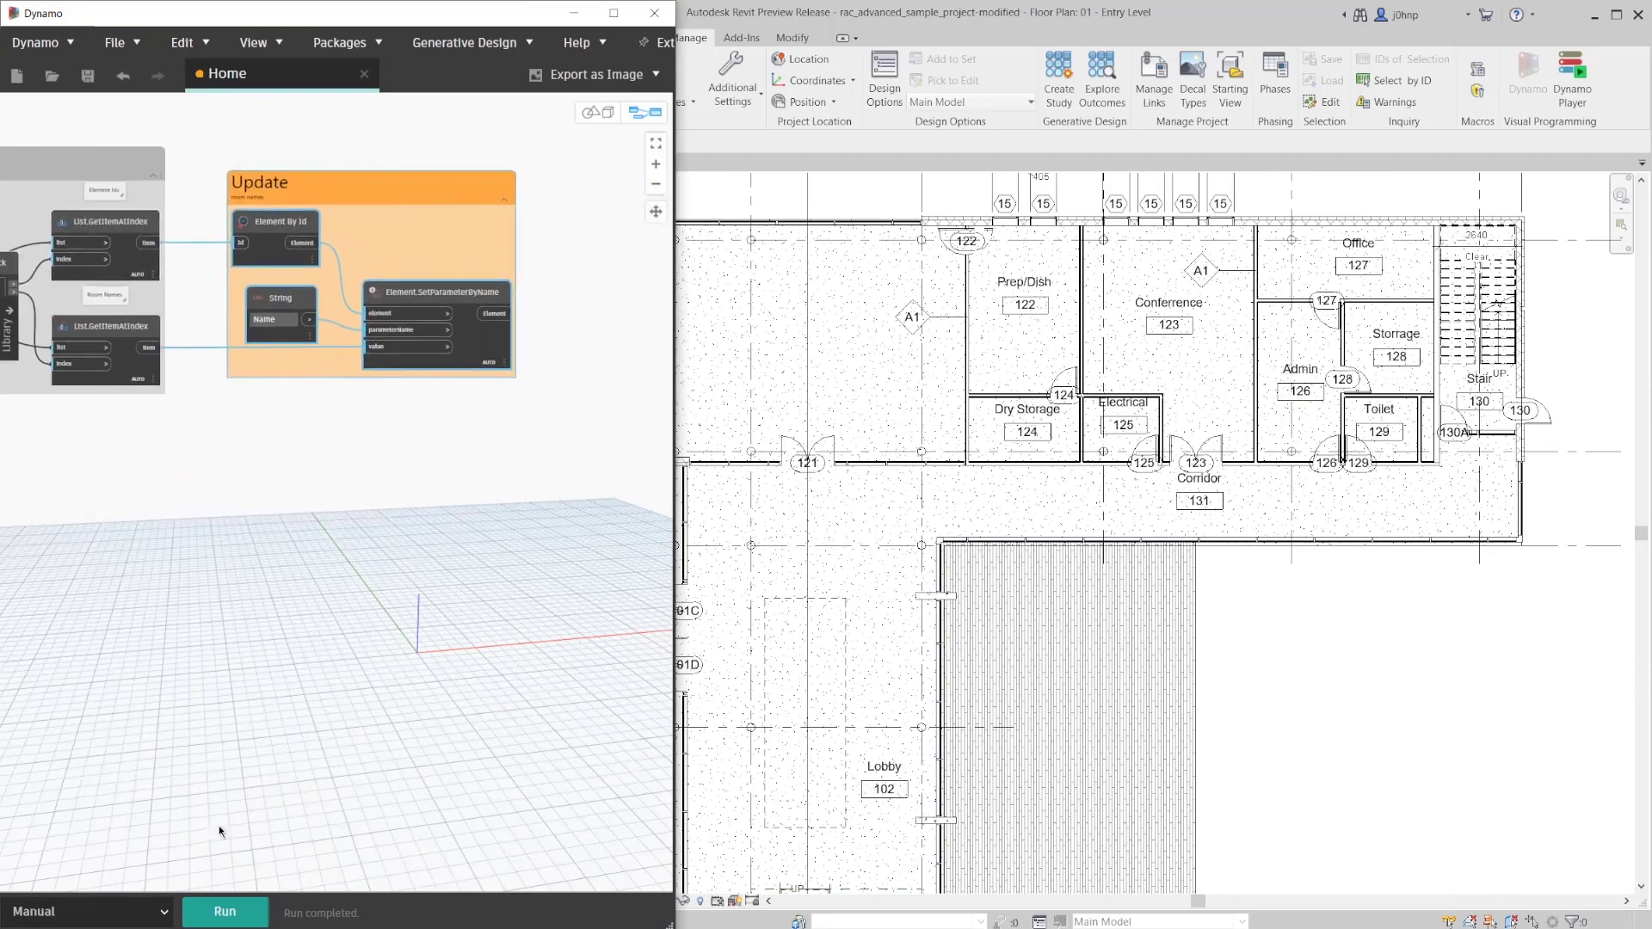
click(227, 912)
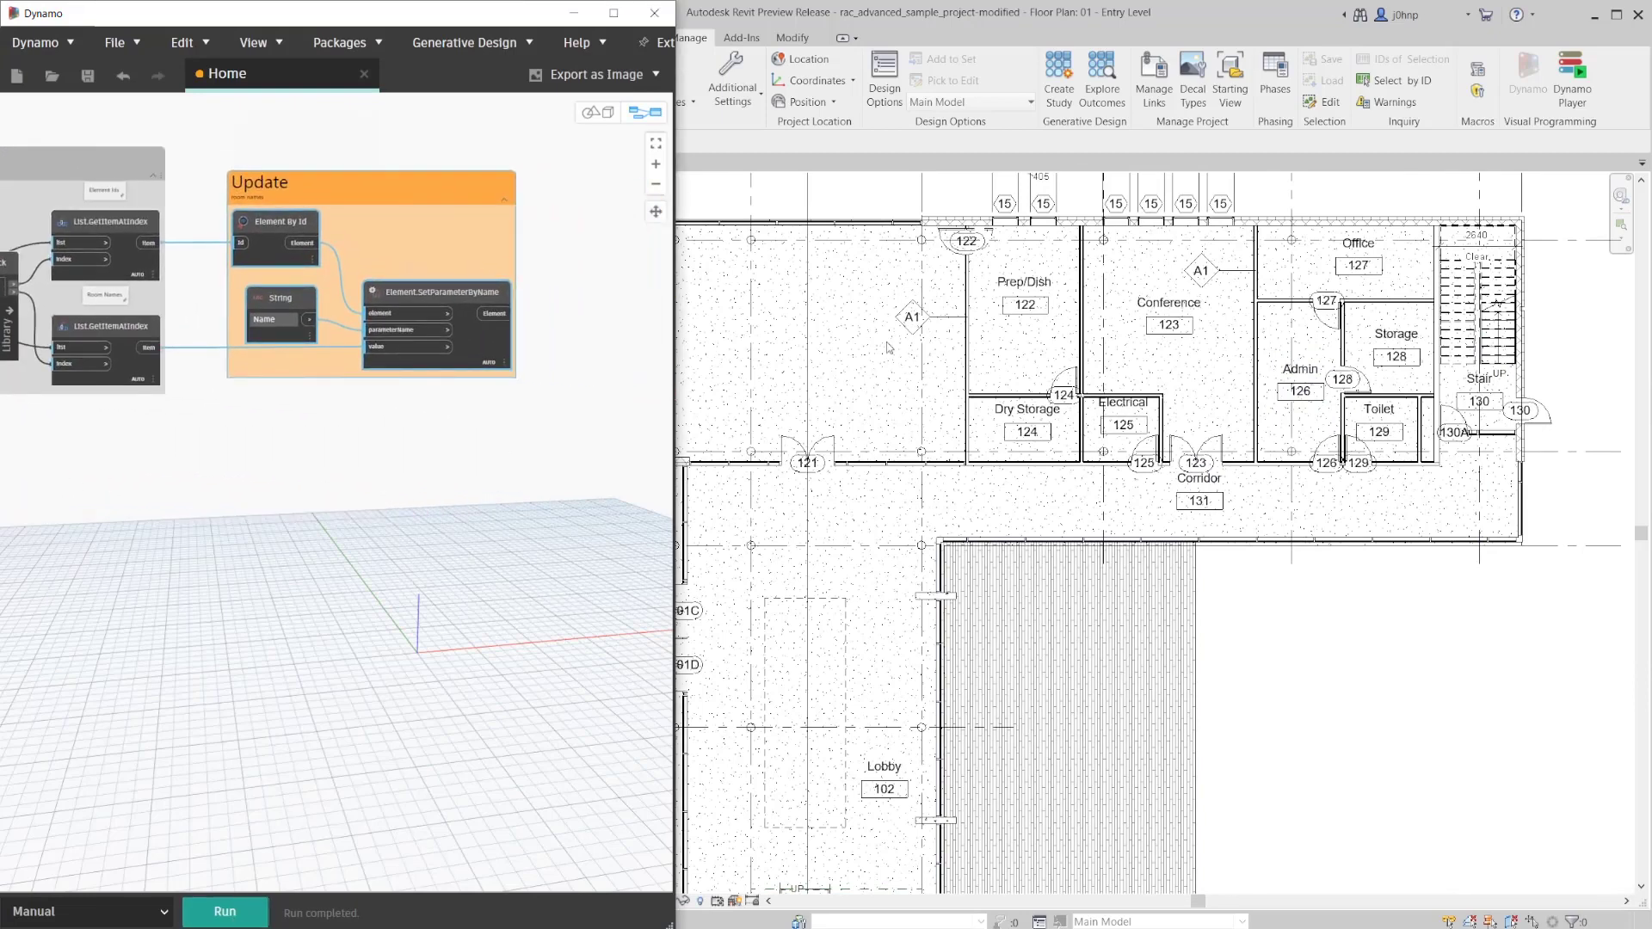